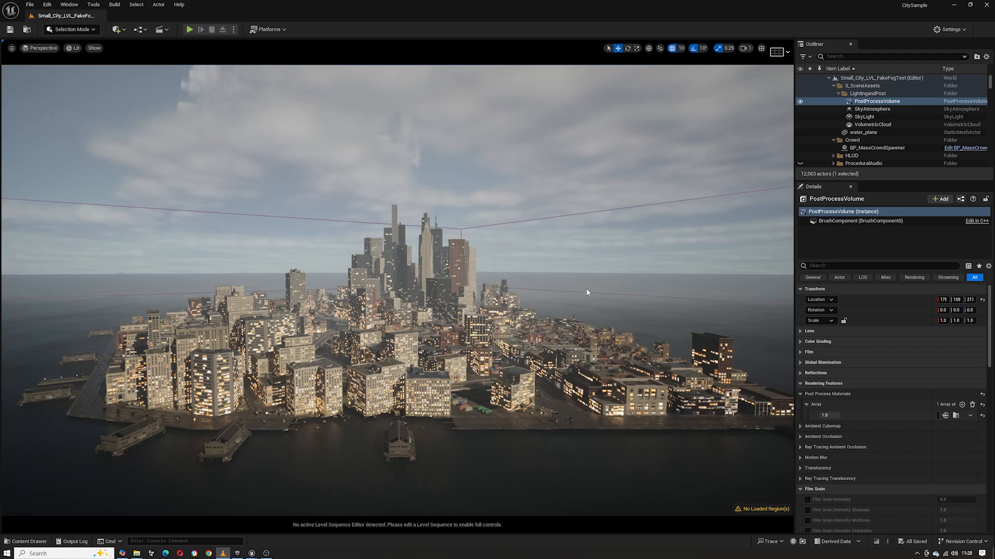
- Compare the city with the fog off and on by setting the post process material's weight to 0, then back to 1
{"action": "left_click", "coordinate": [824, 415]}
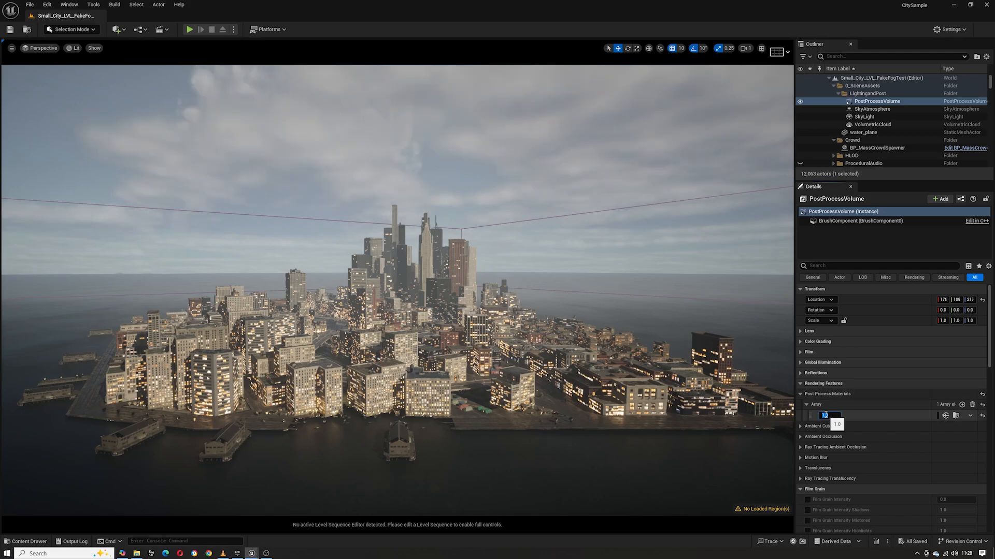
{"action": "type", "text": "0"}
{"action": "key", "text": "Return"}
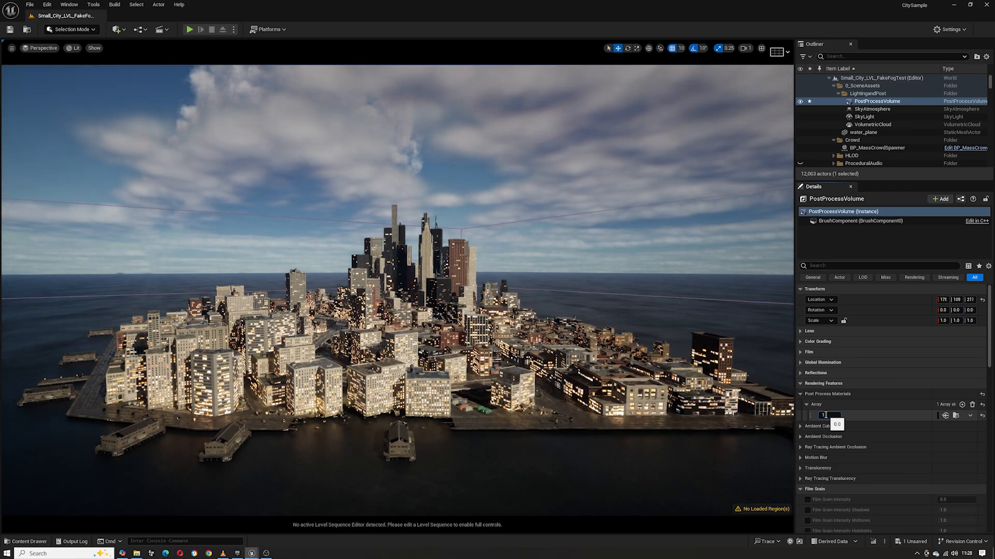
{"action": "type", "text": "1"}
{"action": "key", "text": "Return"}
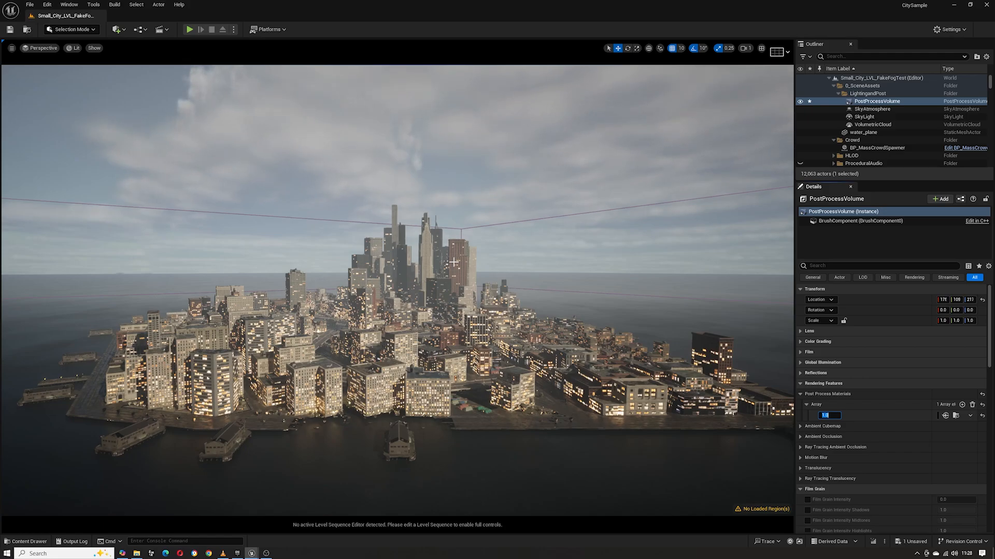
{"action": "mouse_move", "coordinate": [296, 252]}
{"action": "right_mouse_down"}
{"action": "mouse_move", "coordinate": [293, 261]}
{"action": "mouse_move", "coordinate": [299, 251]}
{"action": "right_mouse_up"}
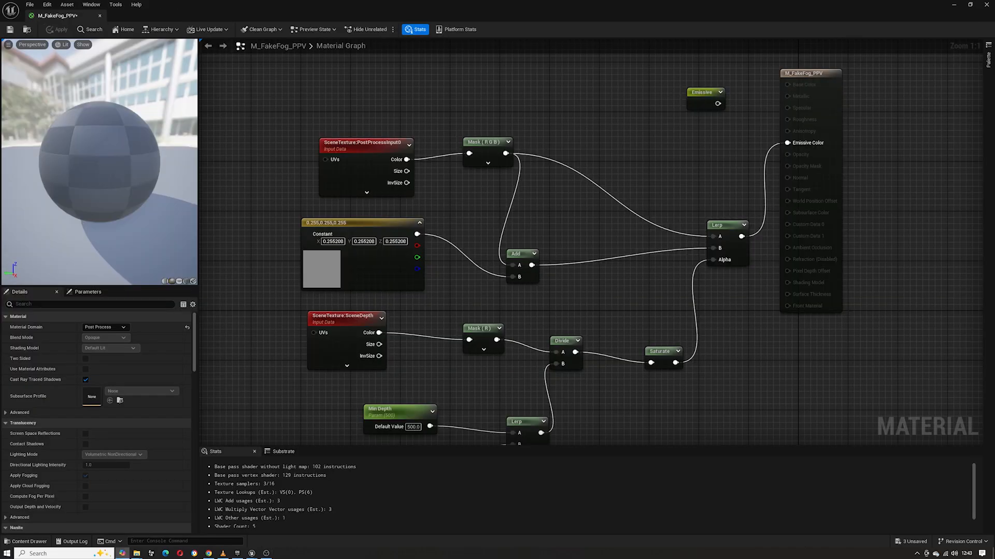
- Move the M_FakeFog_PPV material editor window aside so the city viewport and the material graph are both in view
{"action": "right_click_drag", "start_coordinate": [644, 185], "coordinate": [629, 166]}
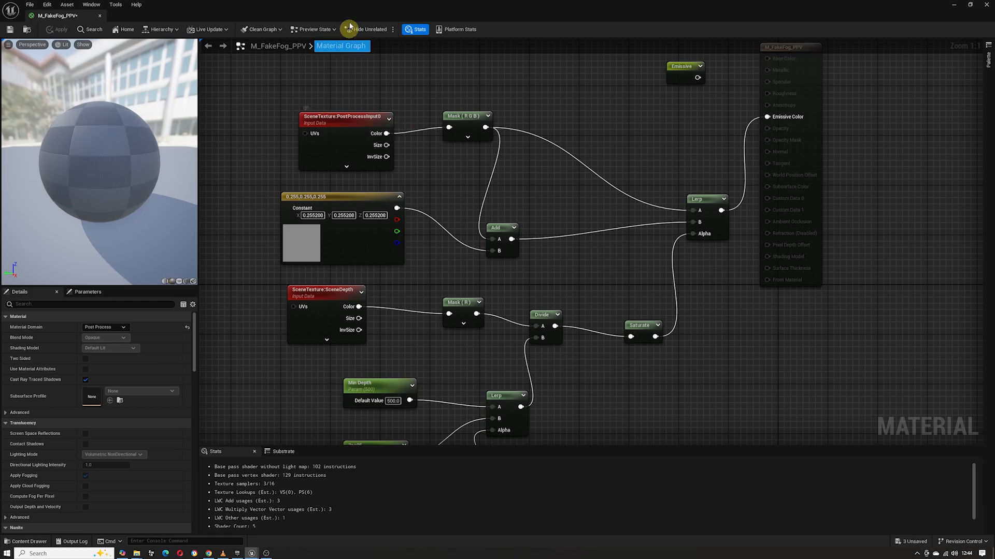
{"action": "left_click_drag", "start_coordinate": [348, 7], "coordinate": [655, 78]}
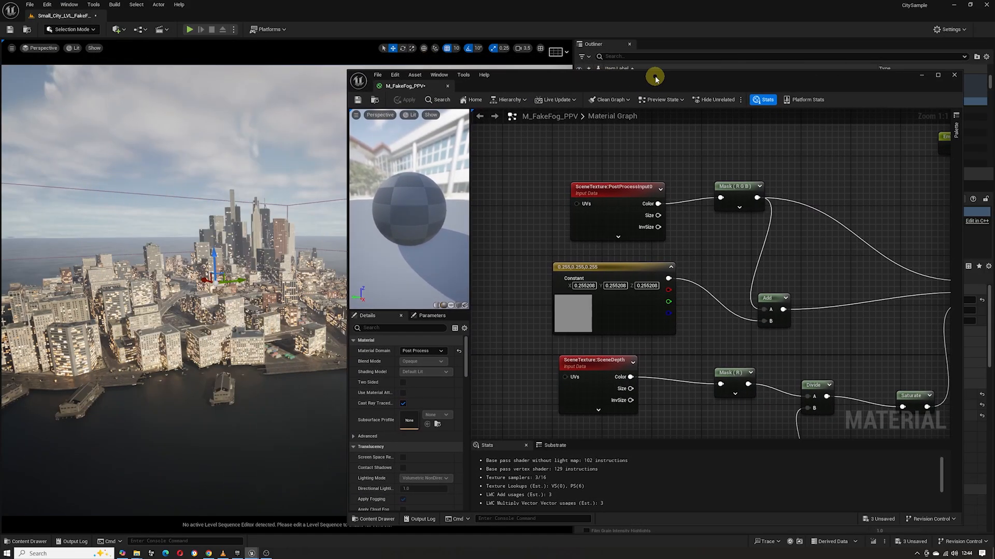
{"action": "right_click_drag", "start_coordinate": [617, 252], "coordinate": [575, 139]}
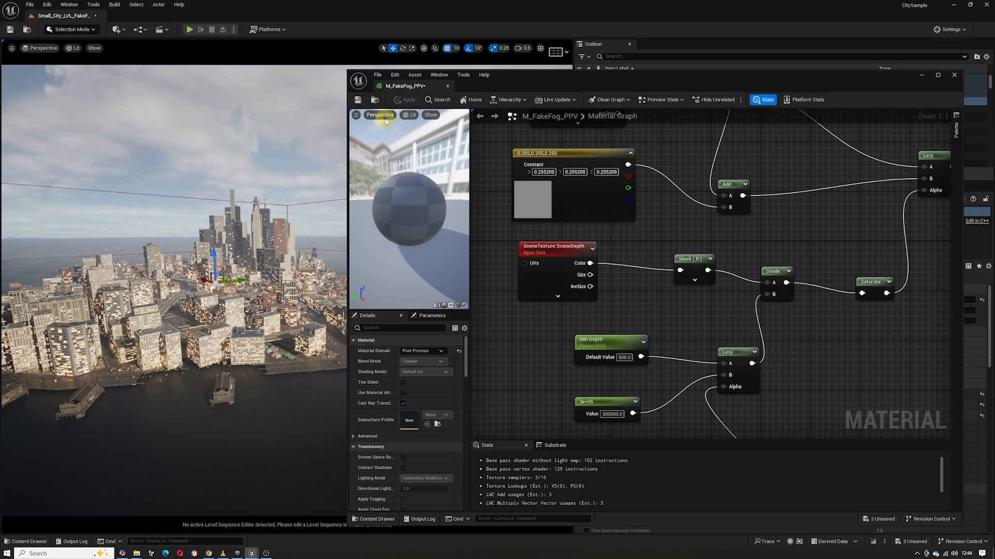
- View the level's Scene Depth buffer visualization in the city viewport, and return the view mode to Lit
{"action": "left_click", "coordinate": [410, 115]}
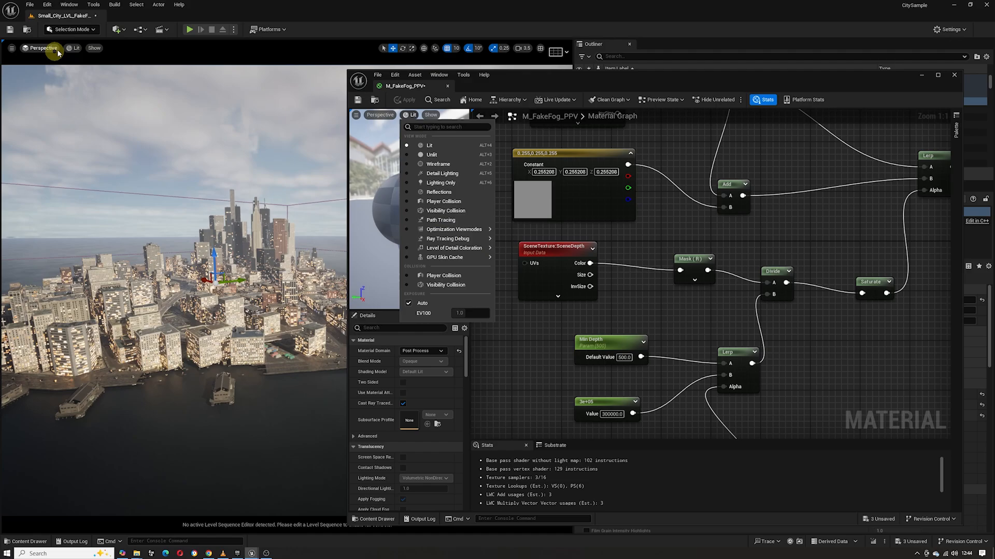
{"action": "left_click", "coordinate": [73, 48]}
{"action": "mouse_move", "coordinate": [127, 202]}
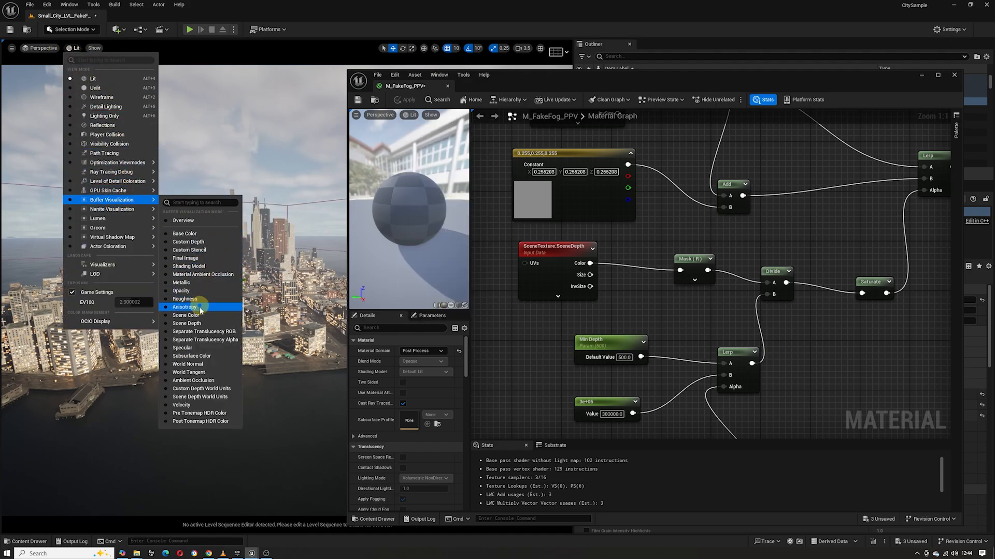
{"action": "left_click", "coordinate": [187, 323]}
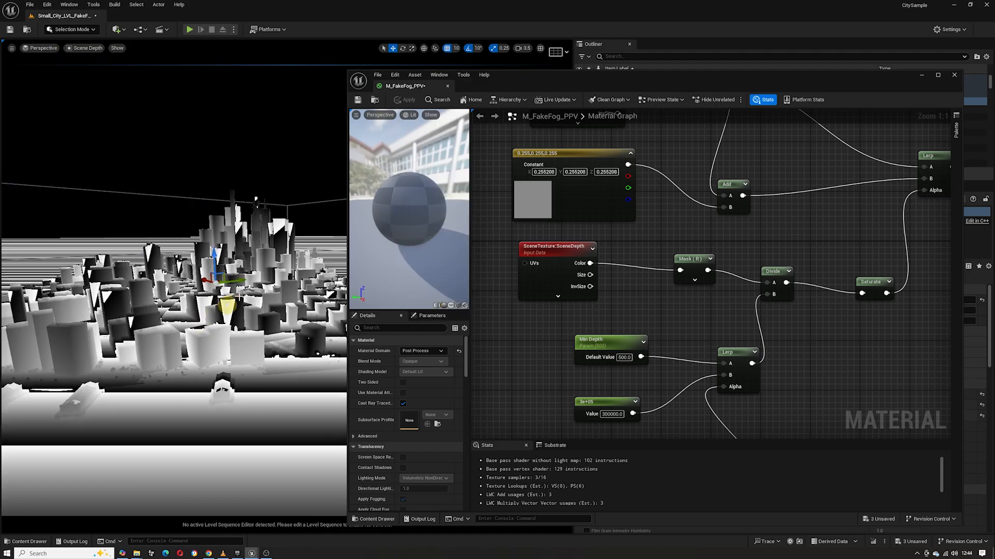
{"action": "left_click", "coordinate": [83, 48]}
{"action": "left_click", "coordinate": [94, 79]}
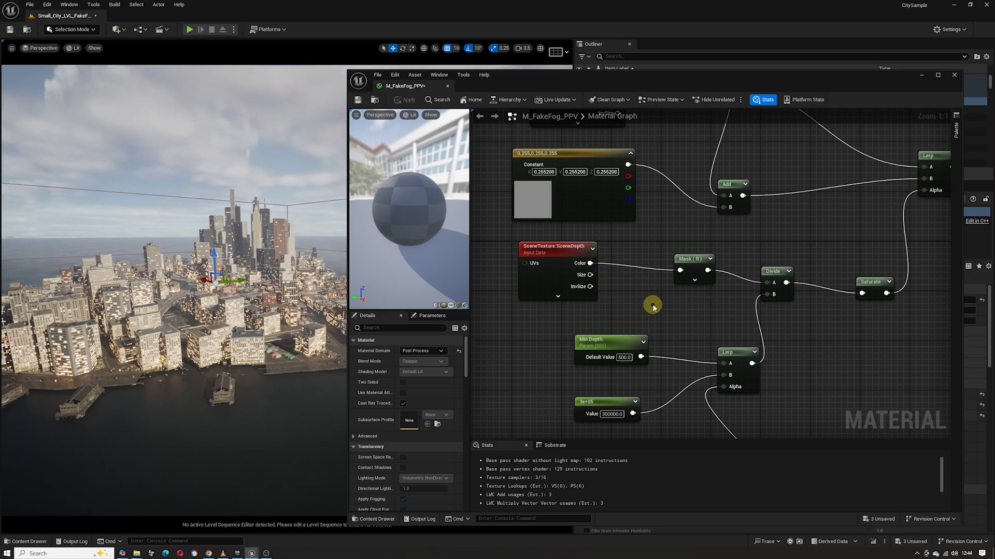
- Examine the grey fog colour constant and the Min Depth and 300000 constant nodes in the material graph
{"action": "right_click_drag", "start_coordinate": [653, 307], "coordinate": [650, 351]}
{"action": "left_click", "coordinate": [583, 203]}
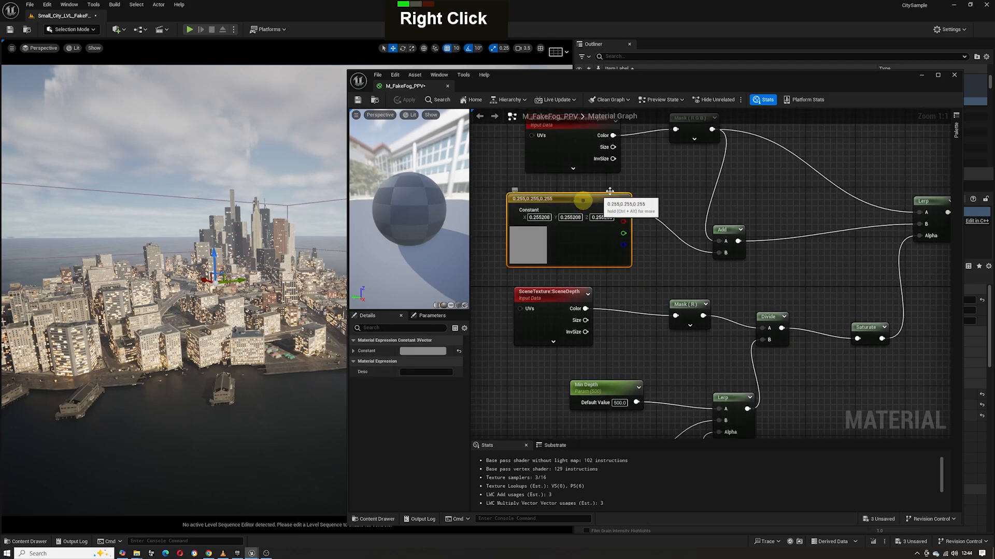
{"action": "right_click_drag", "start_coordinate": [610, 191], "coordinate": [649, 194]}
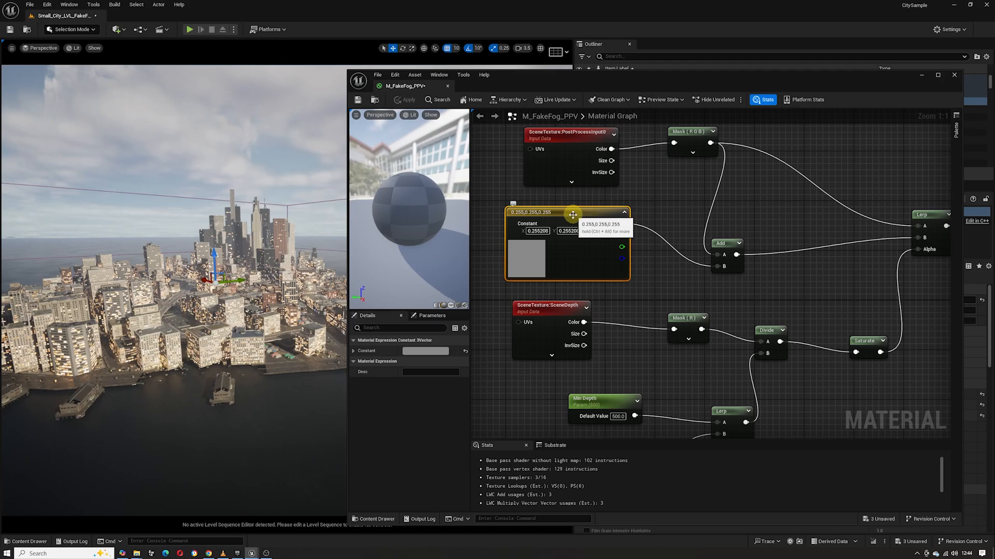
{"action": "right_click_drag", "start_coordinate": [659, 226], "coordinate": [575, 153]}
{"action": "right_click_drag", "start_coordinate": [582, 237], "coordinate": [620, 215]}
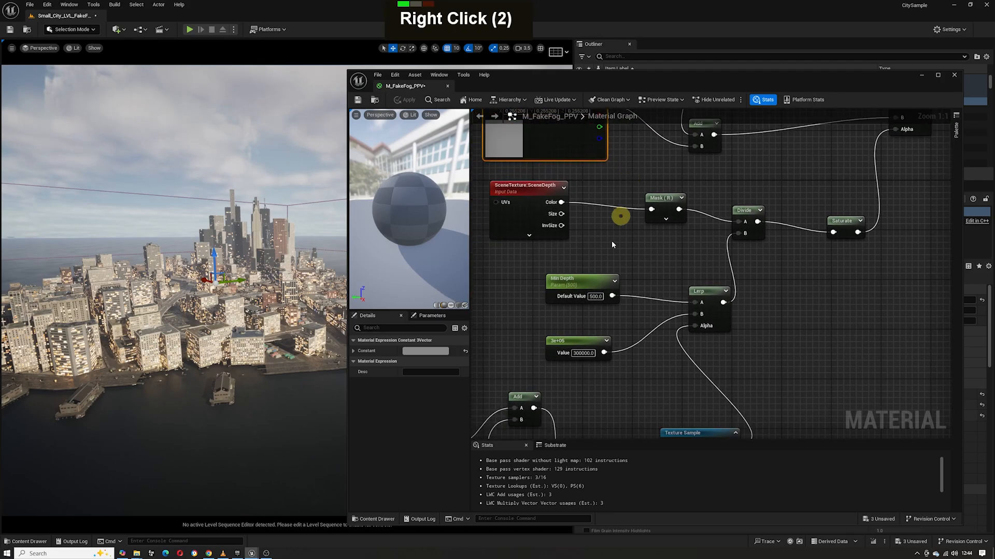
{"action": "left_click", "coordinate": [584, 279]}
{"action": "left_click", "coordinate": [586, 337]}
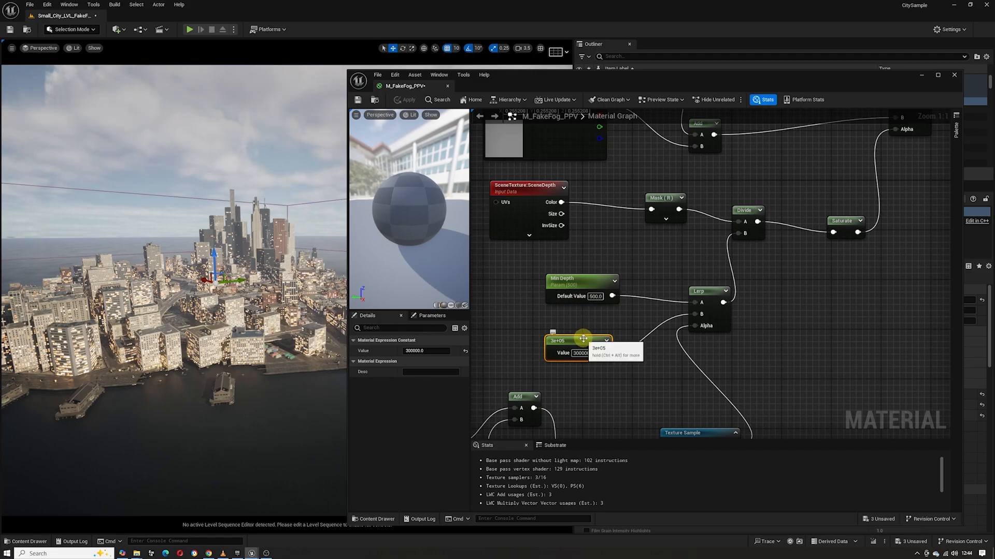
{"action": "right_click_drag", "start_coordinate": [659, 256], "coordinate": [640, 349]}
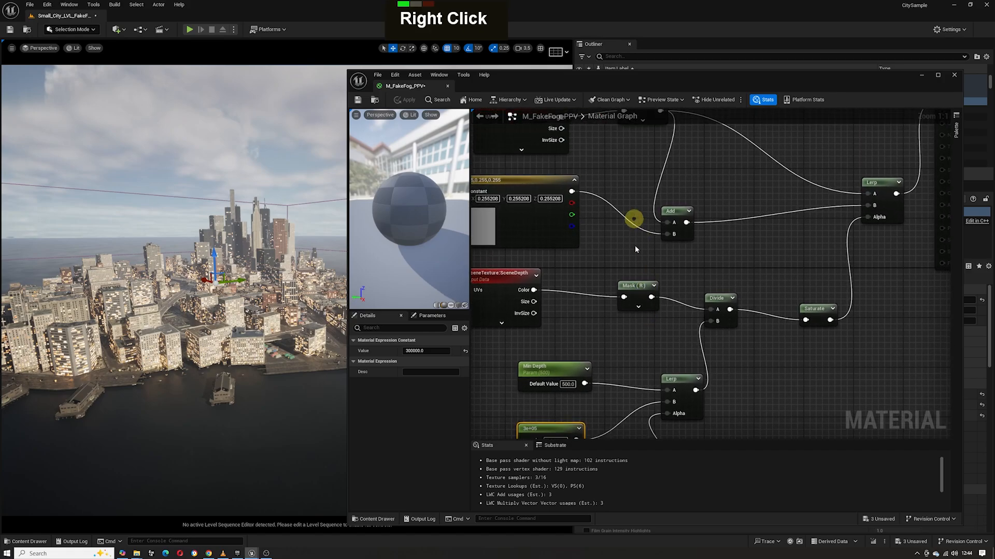
{"action": "mouse_move", "coordinate": [636, 223]}
{"action": "right_mouse_down"}
{"action": "mouse_move", "coordinate": [641, 208]}
{"action": "mouse_move", "coordinate": [642, 235]}
{"action": "right_mouse_up"}
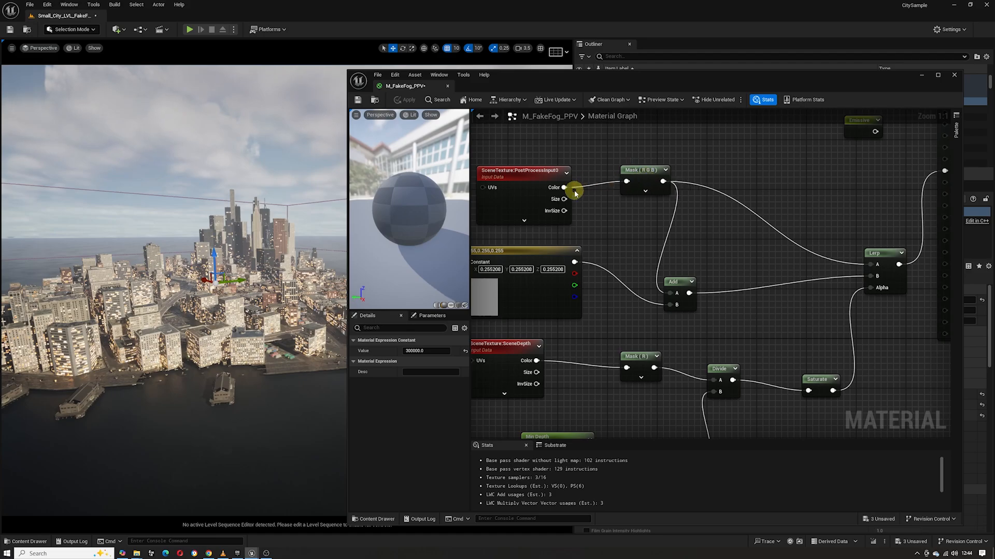
- Examine the PostProcessInput0 and SceneDepth scene texture nodes and the masks they feed
{"action": "left_click", "coordinate": [548, 174]}
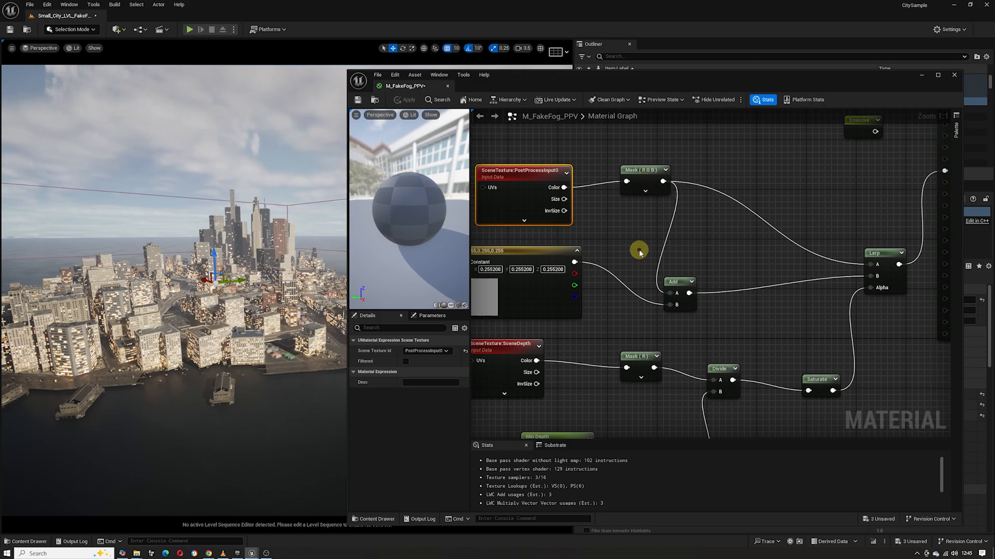
{"action": "right_click_drag", "start_coordinate": [641, 249], "coordinate": [629, 153]}
{"action": "right_click_drag", "start_coordinate": [609, 203], "coordinate": [644, 187]}
{"action": "right_click_drag", "start_coordinate": [606, 259], "coordinate": [620, 225]}
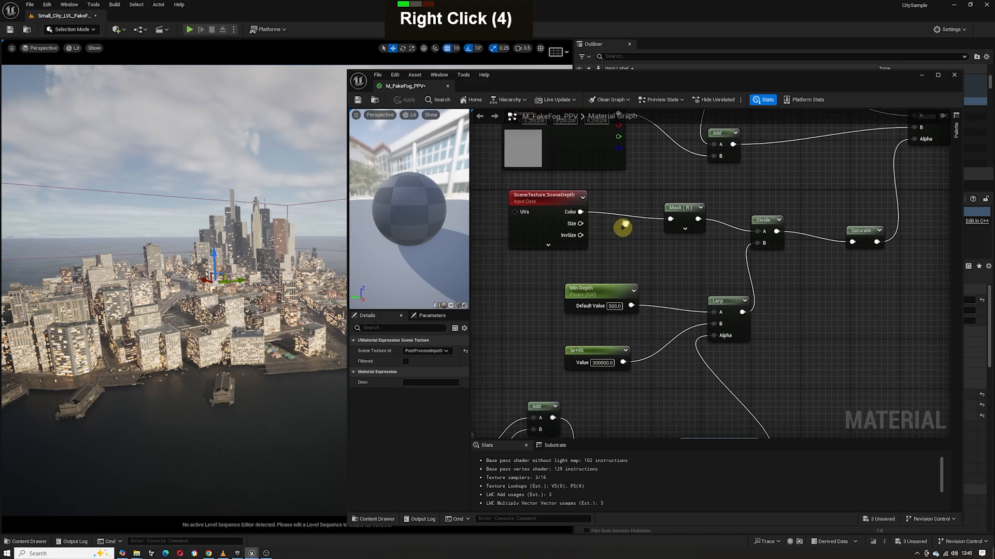
{"action": "left_click", "coordinate": [562, 191]}
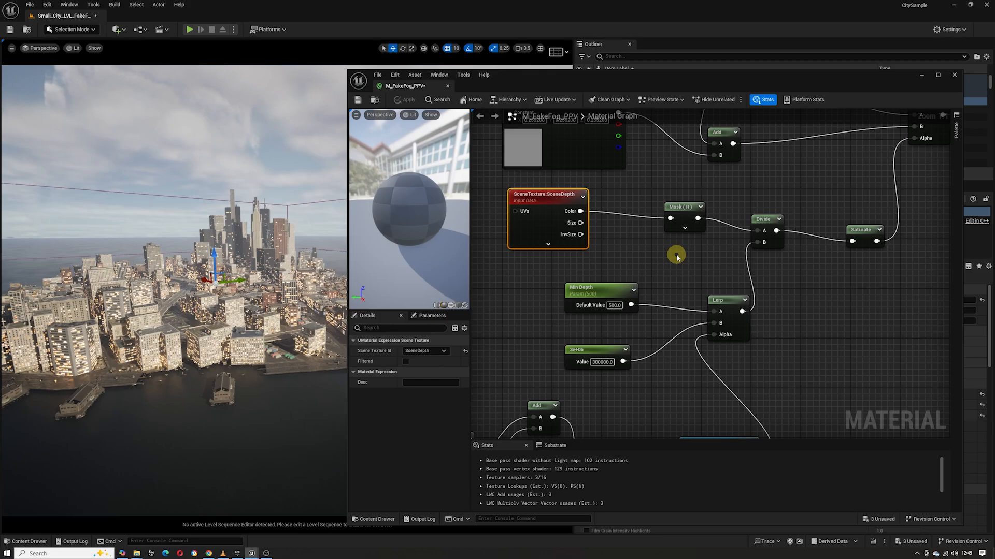
{"action": "right_click_drag", "start_coordinate": [677, 256], "coordinate": [605, 245]}
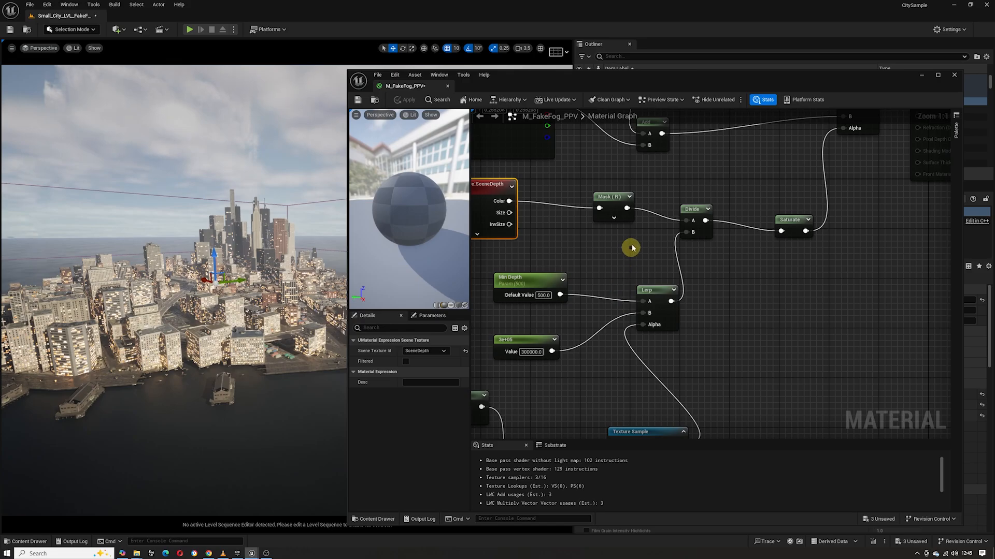
{"action": "right_click_drag", "start_coordinate": [631, 251], "coordinate": [638, 299]}
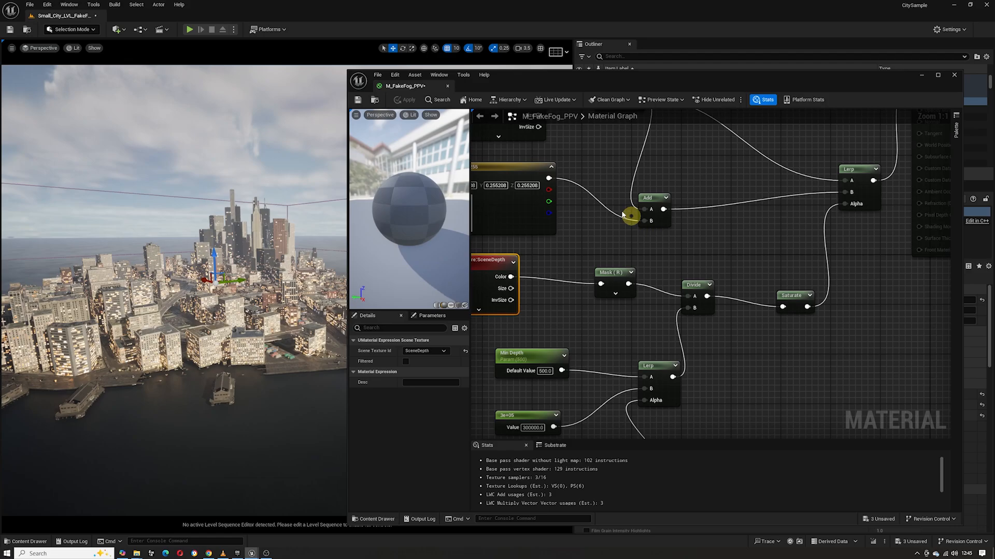
- Examine the Add, Divide and Saturate nodes and their connections into the final Lerp
{"action": "right_click_drag", "start_coordinate": [600, 200], "coordinate": [589, 228]}
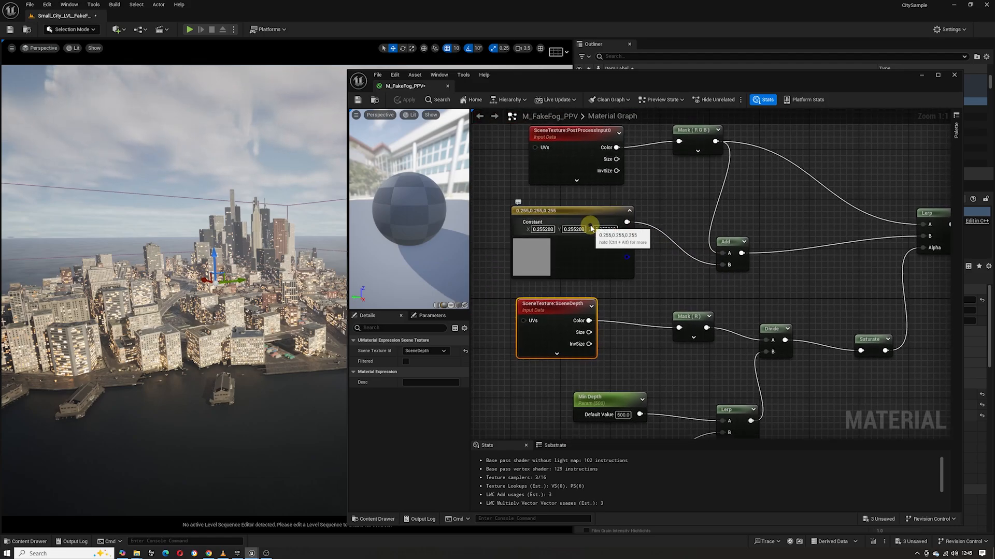
{"action": "right_click_drag", "start_coordinate": [644, 295], "coordinate": [545, 223]}
{"action": "right_click_drag", "start_coordinate": [702, 229], "coordinate": [683, 235]}
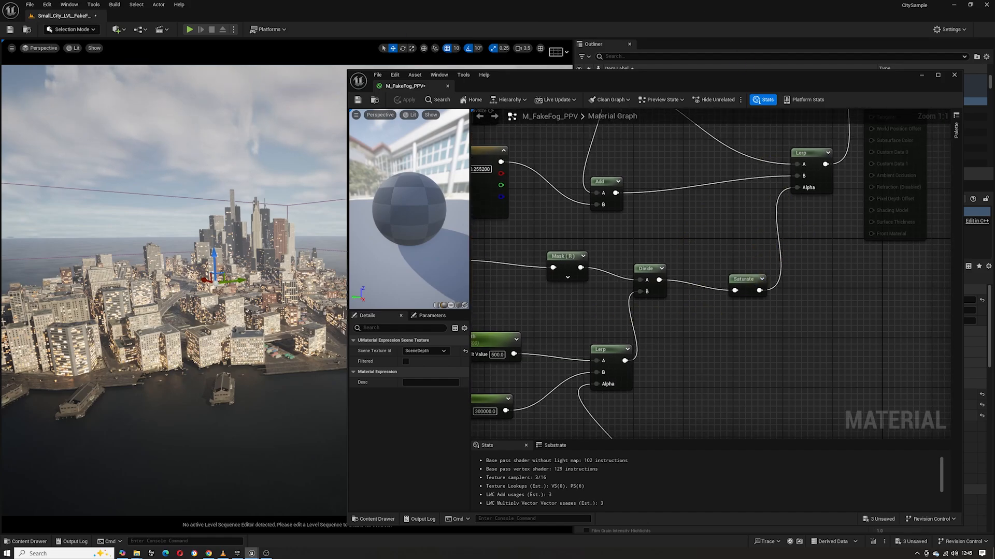
{"action": "scroll", "coordinate": [755, 255], "scroll_direction": "down", "scroll_amount": 4}
{"action": "scroll", "coordinate": [719, 1], "scroll_direction": "down", "scroll_amount": 4}
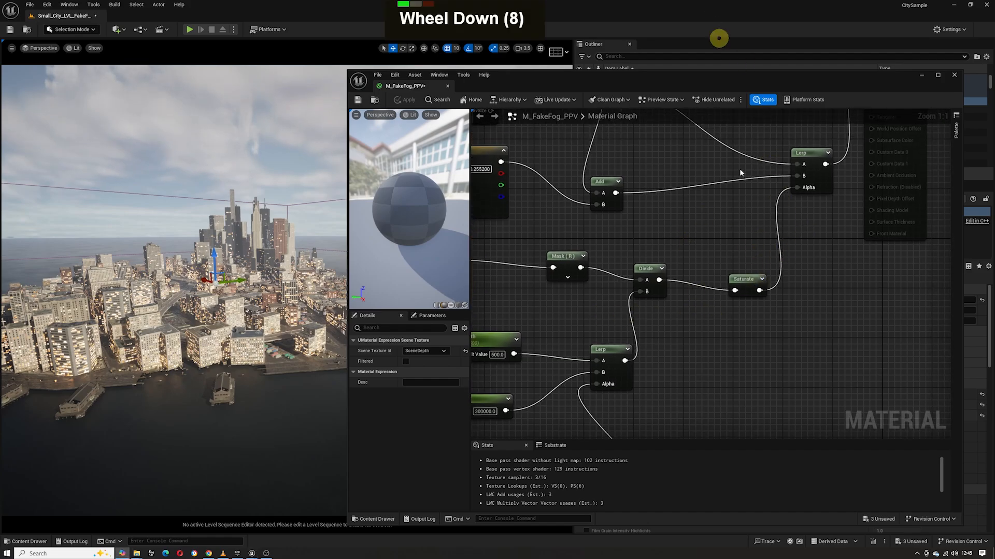
{"action": "right_click", "coordinate": [732, 190]}
{"action": "right_click_drag", "start_coordinate": [705, 223], "coordinate": [744, 186]}
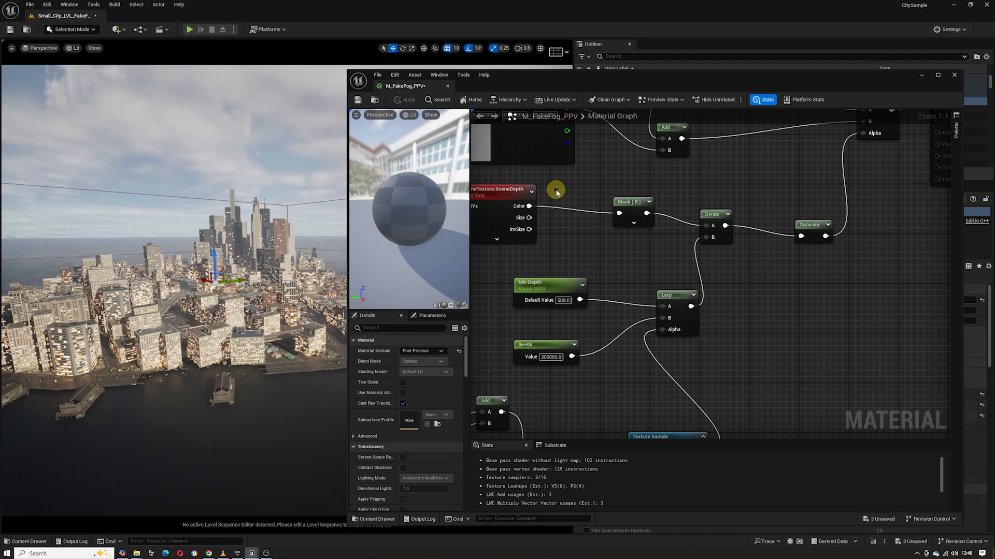
- Examine the depth Lerp and the Texture Sample driving its alpha, including the Volume Texture Size division
{"action": "right_click_drag", "start_coordinate": [673, 254], "coordinate": [647, 285]}
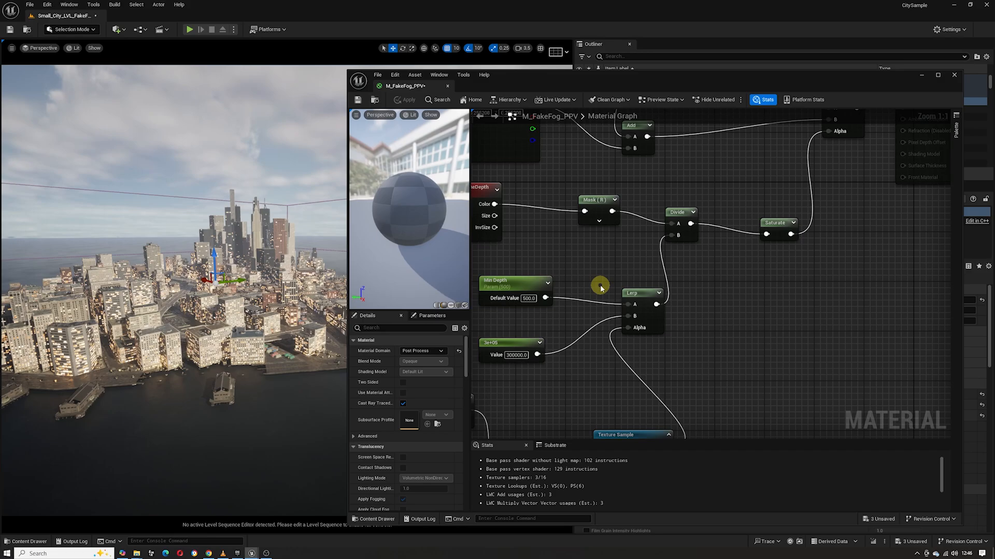
{"action": "right_click_drag", "start_coordinate": [619, 269], "coordinate": [673, 329]}
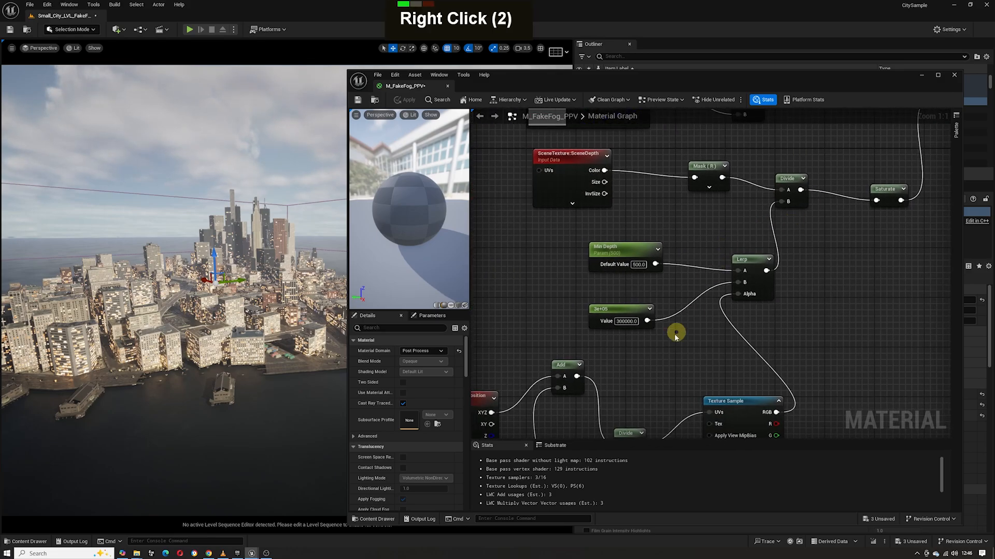
{"action": "right_click_drag", "start_coordinate": [596, 250], "coordinate": [654, 204]}
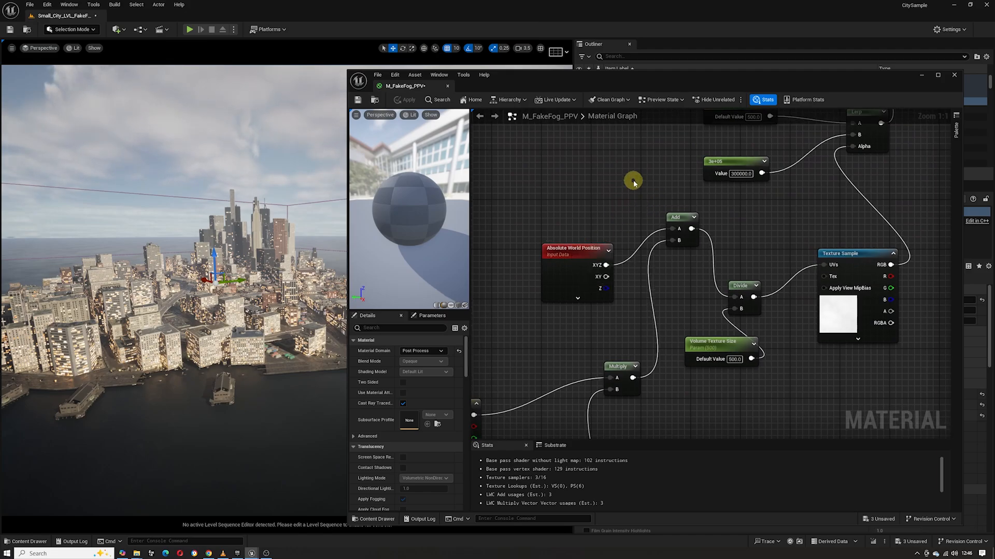
{"action": "right_click_drag", "start_coordinate": [633, 178], "coordinate": [476, 227]}
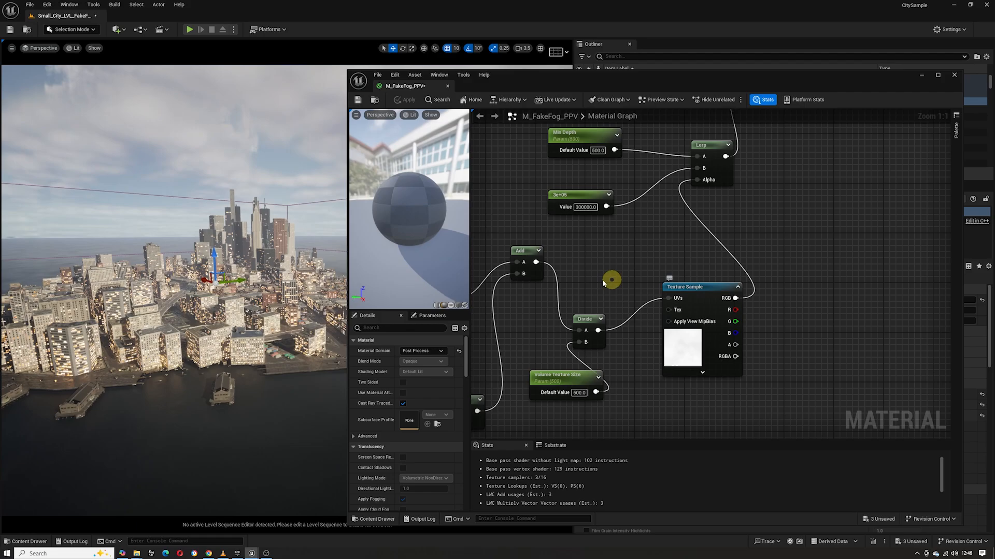
{"action": "right_click_drag", "start_coordinate": [611, 280], "coordinate": [762, 251]}
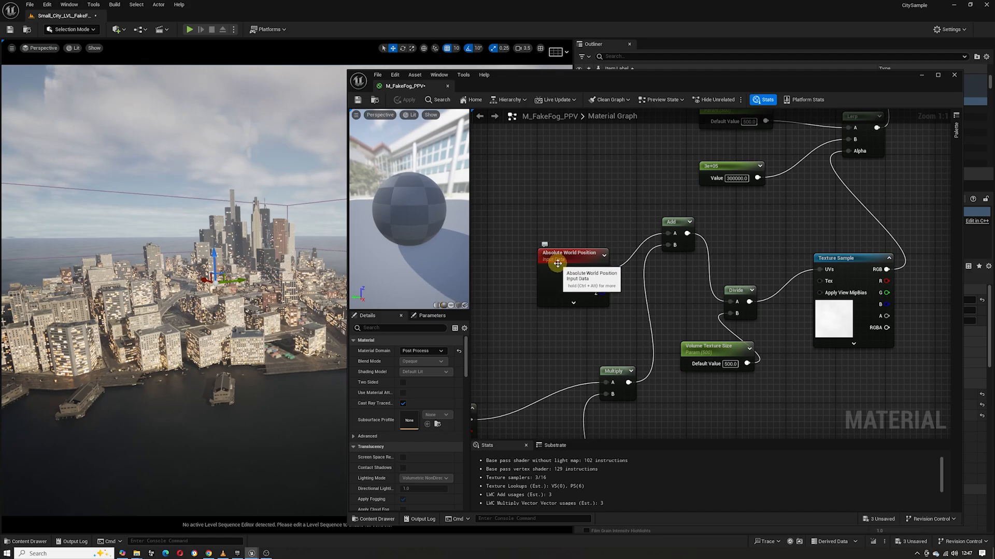
- Examine the fog movement nodes: Absolute World Position, the red direction constant, Time, Speed and their Multiply nodes
{"action": "right_click_drag", "start_coordinate": [568, 324], "coordinate": [696, 164]}
{"action": "right_click_drag", "start_coordinate": [637, 228], "coordinate": [611, 172]}
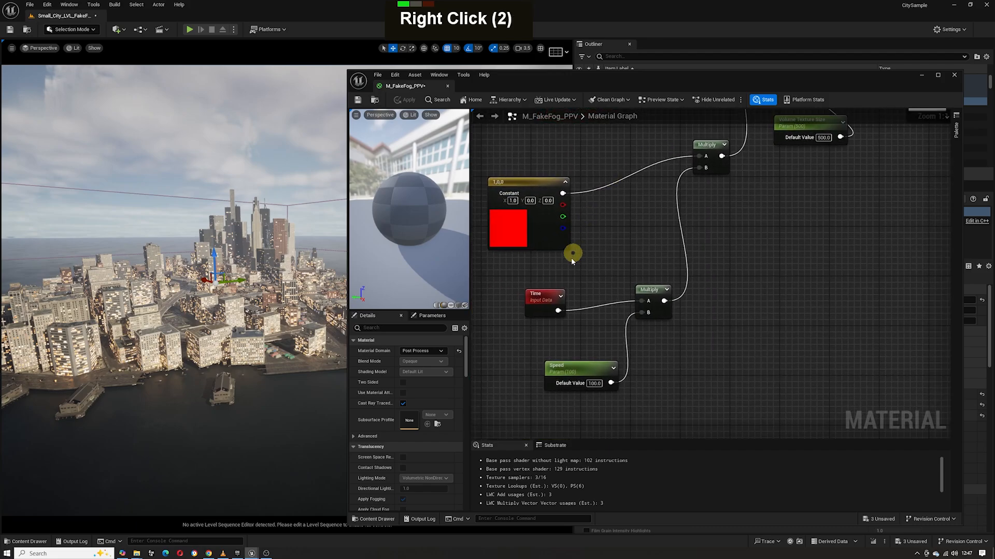
{"action": "left_click", "coordinate": [522, 232]}
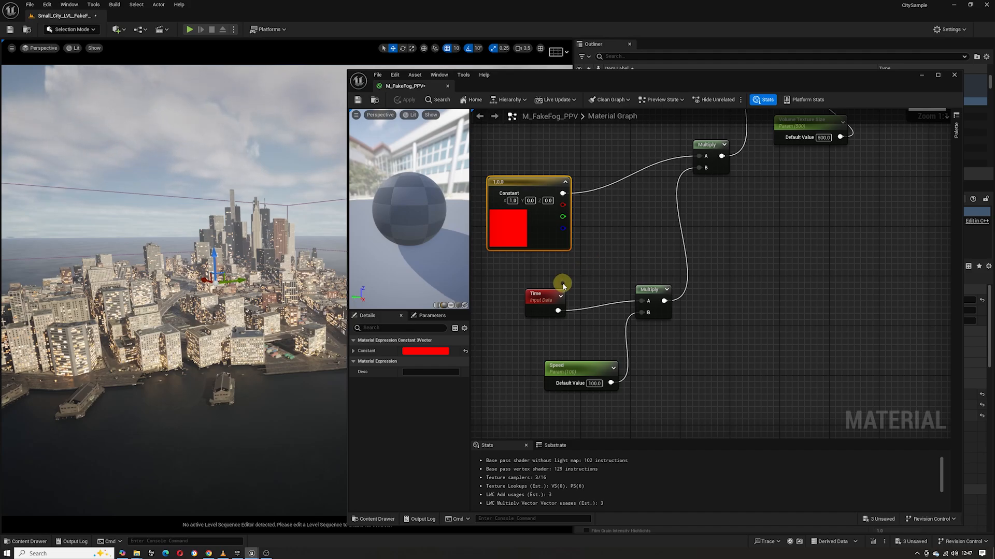
{"action": "right_click_drag", "start_coordinate": [604, 266], "coordinate": [573, 222]}
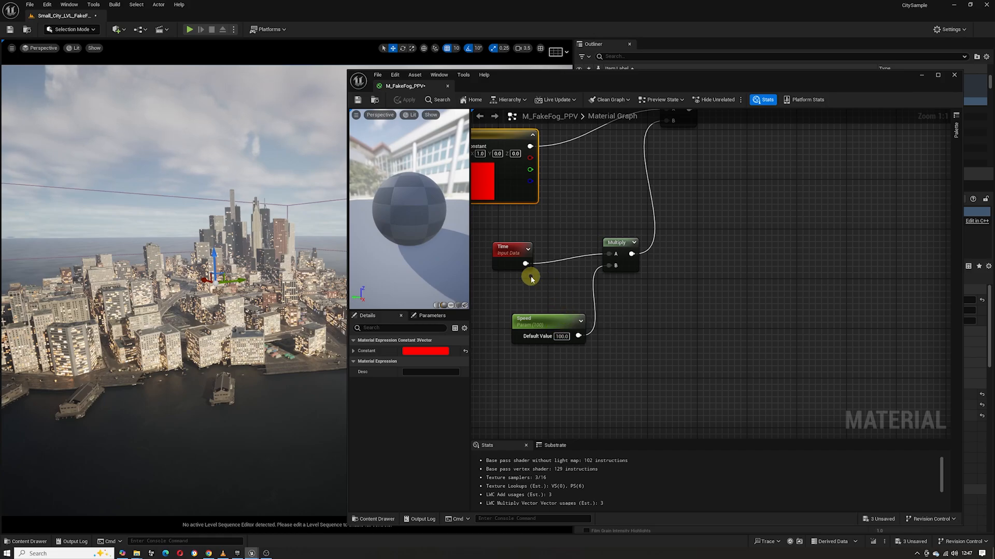
{"action": "right_click_drag", "start_coordinate": [657, 228], "coordinate": [646, 338]}
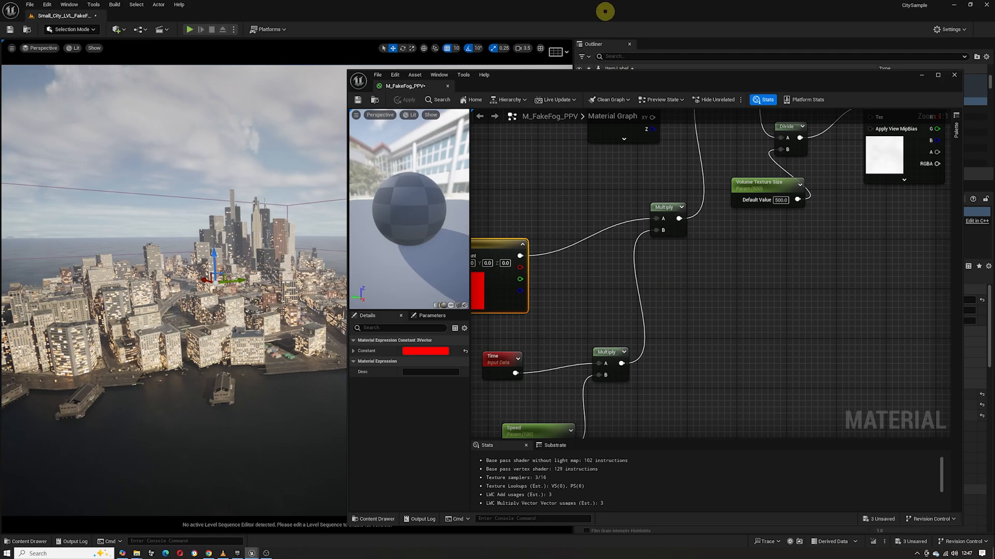
- Examine the Volume Texture Size parameter, the Divide into the Texture Sample, and the Min Depth Lerp it drives
{"action": "scroll", "coordinate": [605, 2], "scroll_direction": "down", "scroll_amount": 4}
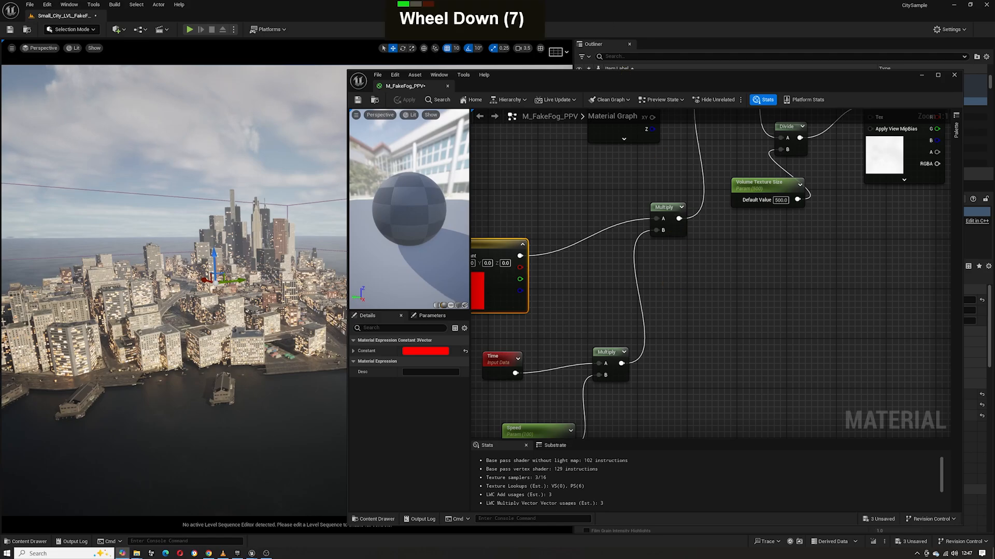
{"action": "right_click_drag", "start_coordinate": [768, 274], "coordinate": [685, 377]}
{"action": "left_click", "coordinate": [694, 293]}
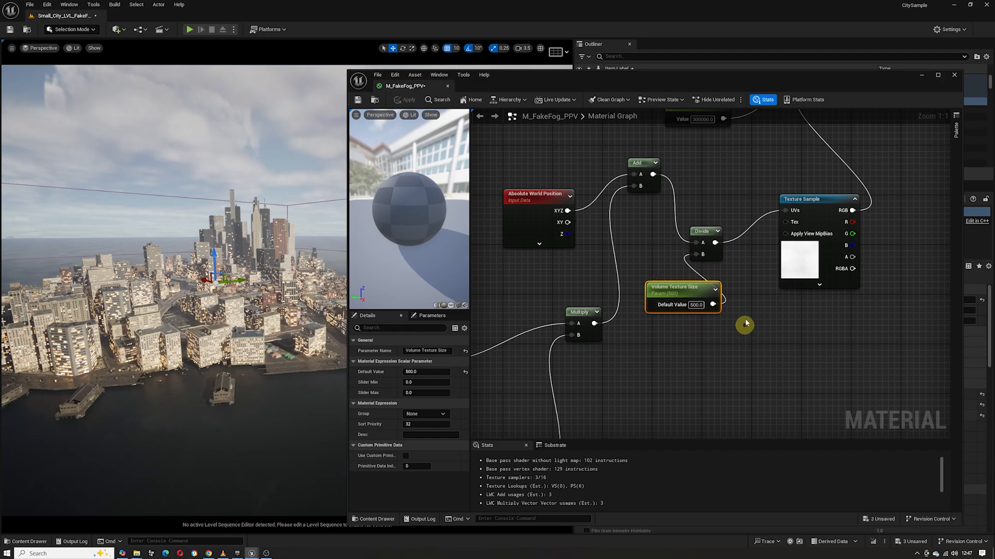
{"action": "right_click_drag", "start_coordinate": [714, 339], "coordinate": [668, 386]}
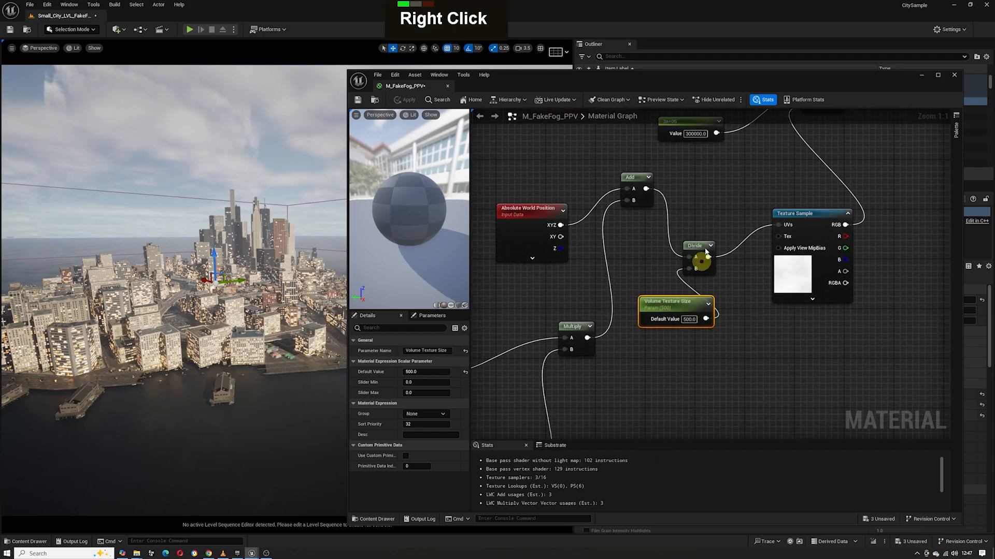
{"action": "right_click_drag", "start_coordinate": [717, 157], "coordinate": [633, 318]}
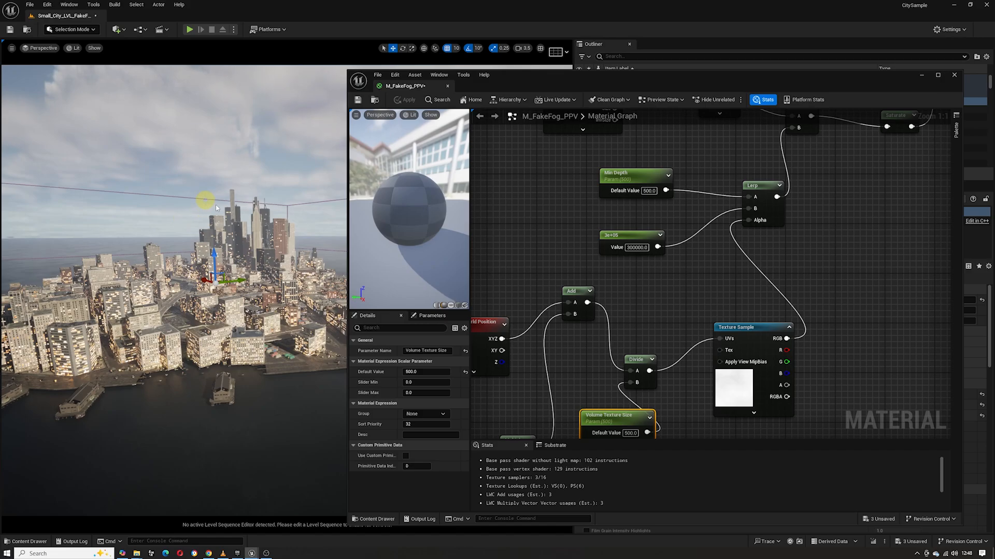
{"action": "right_click_drag", "start_coordinate": [708, 210], "coordinate": [515, 286]}
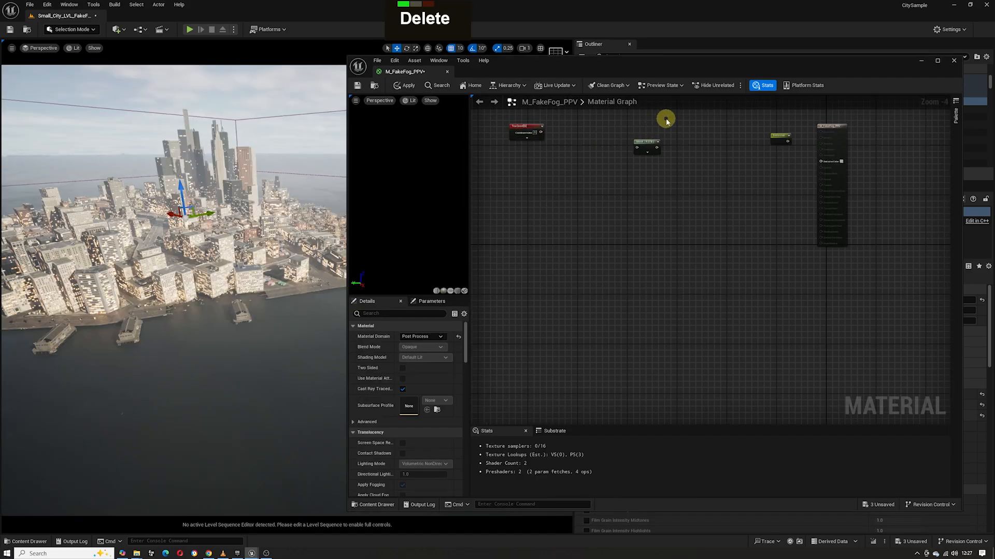
- Delete the two unconnected nodes at the graph's upper left and add a SceneTexture node set to PostProcessInput0
{"action": "left_click_drag", "start_coordinate": [666, 117], "coordinate": [515, 173]}
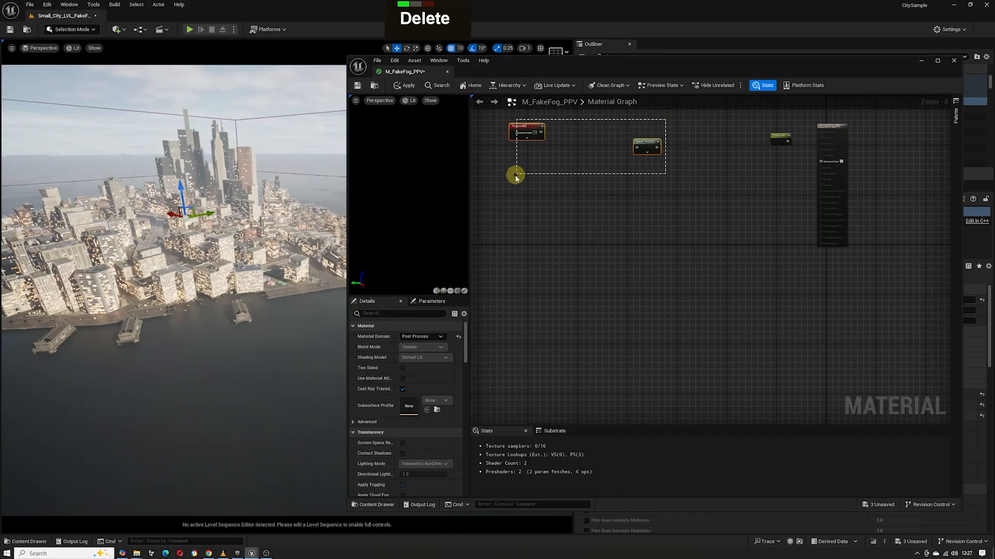
{"action": "key", "text": "Delete"}
{"action": "right_click", "coordinate": [587, 159]}
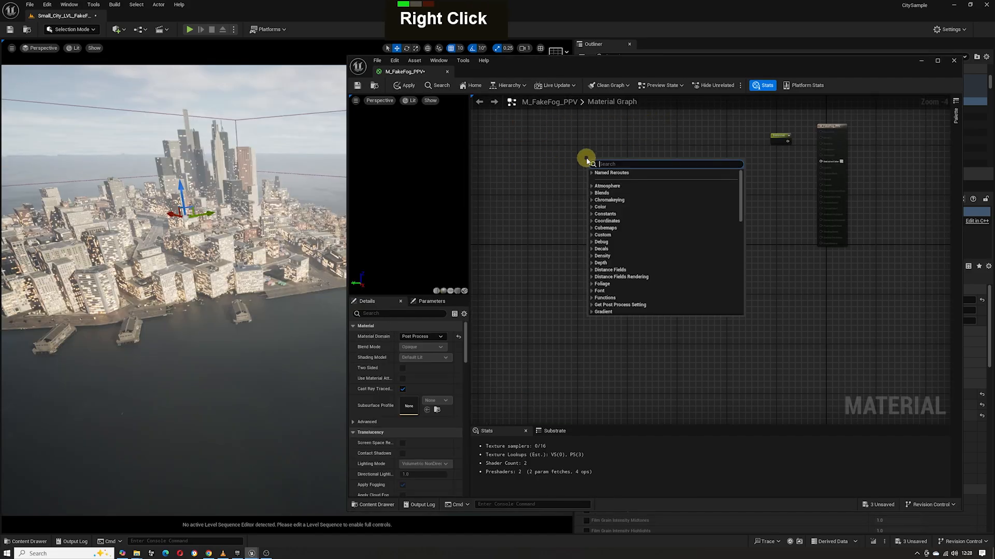
{"action": "type", "text": "scene"}
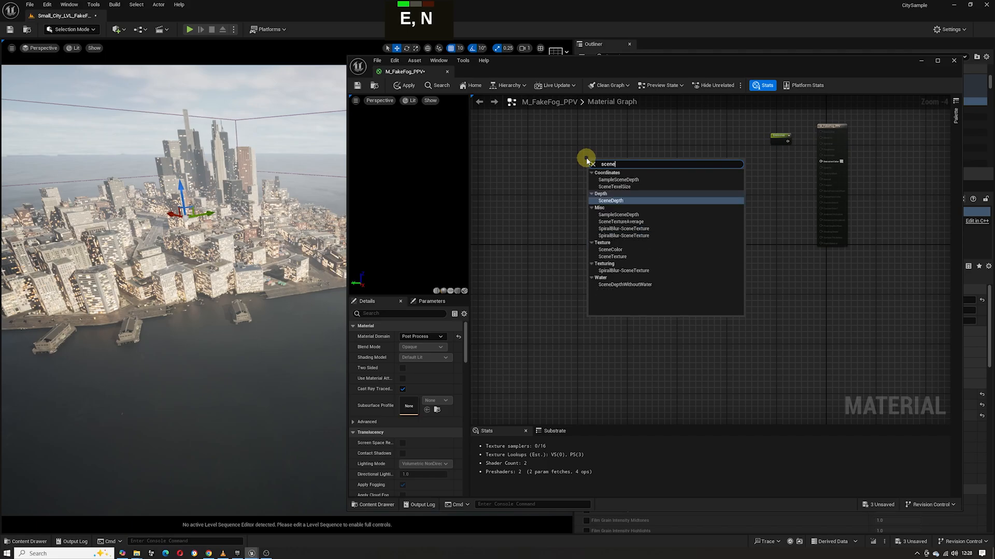
{"action": "left_click", "coordinate": [616, 257]}
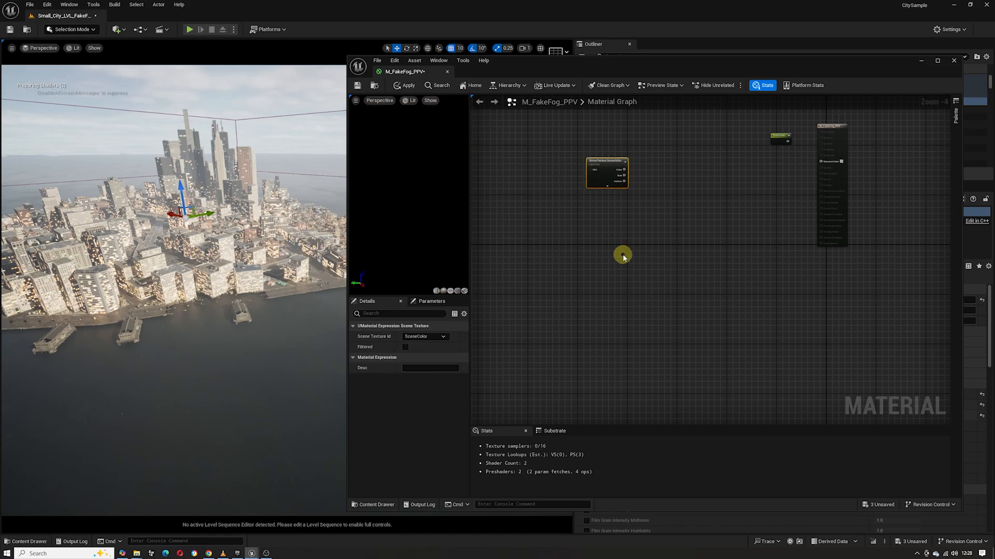
{"action": "left_click", "coordinate": [434, 337]}
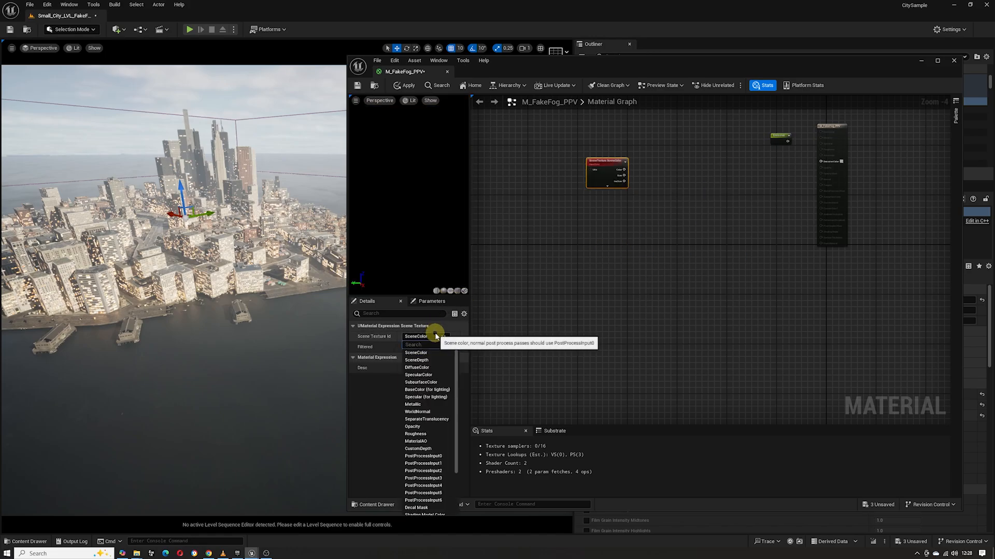
{"action": "left_click", "coordinate": [424, 457]}
{"action": "left_click", "coordinate": [675, 229]}
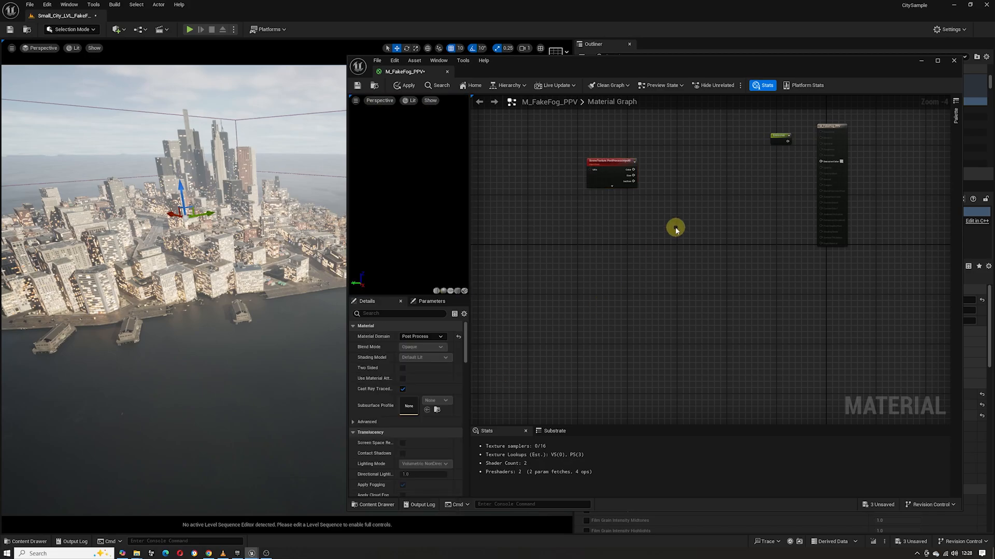
- Add a SceneTexture node set to SceneDepth below PostProcessInput0 and preview its color through the material's Emissive Color
{"action": "right_click", "coordinate": [614, 228]}
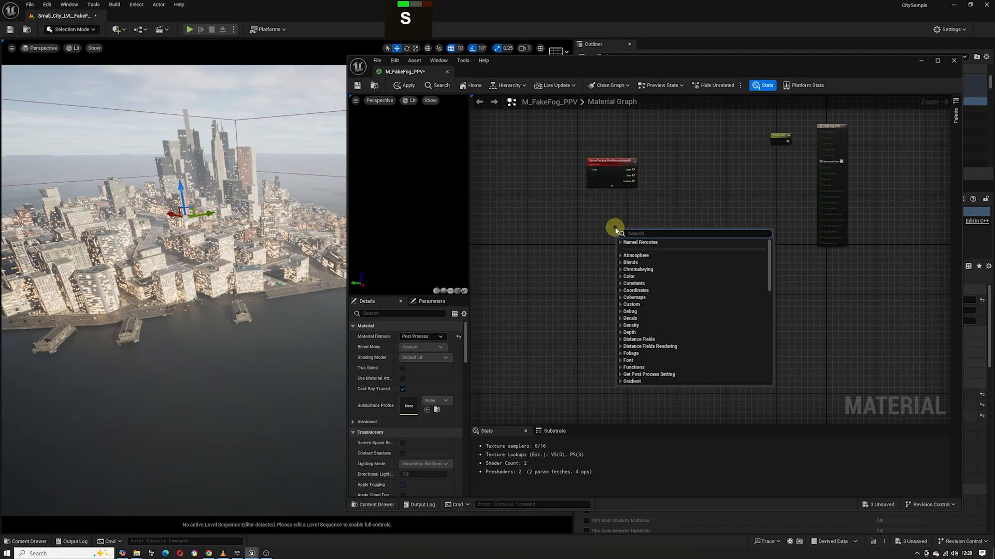
{"action": "type", "text": "scene"}
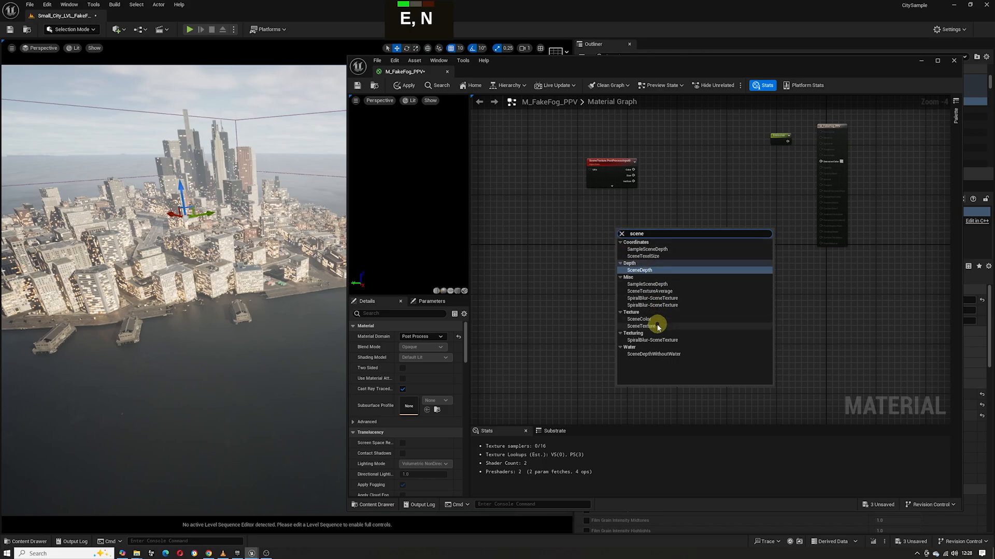
{"action": "left_click", "coordinate": [658, 327]}
{"action": "left_click_drag", "start_coordinate": [632, 231], "coordinate": [597, 216]}
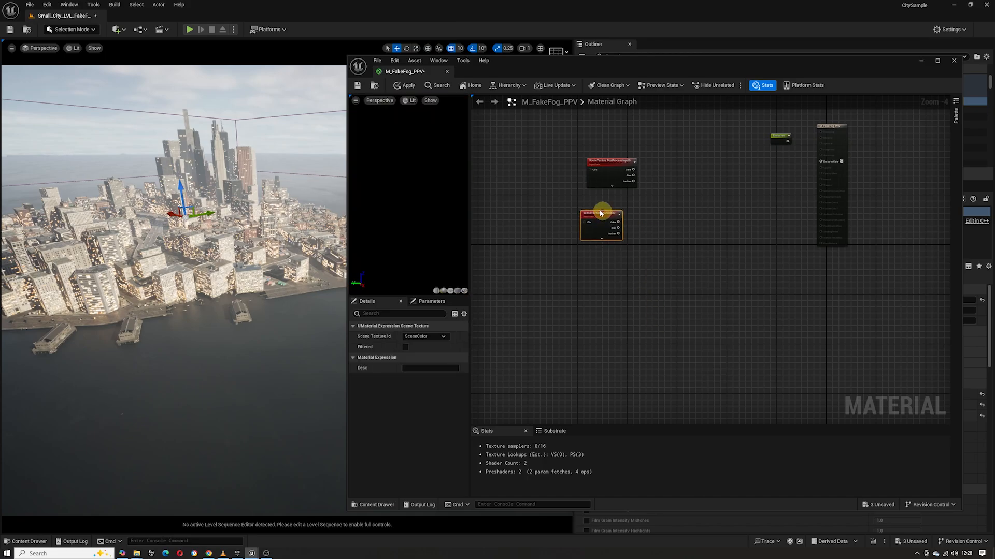
{"action": "left_click", "coordinate": [452, 338]}
{"action": "left_click", "coordinate": [438, 351]}
{"action": "double_click", "coordinate": [693, 256]}
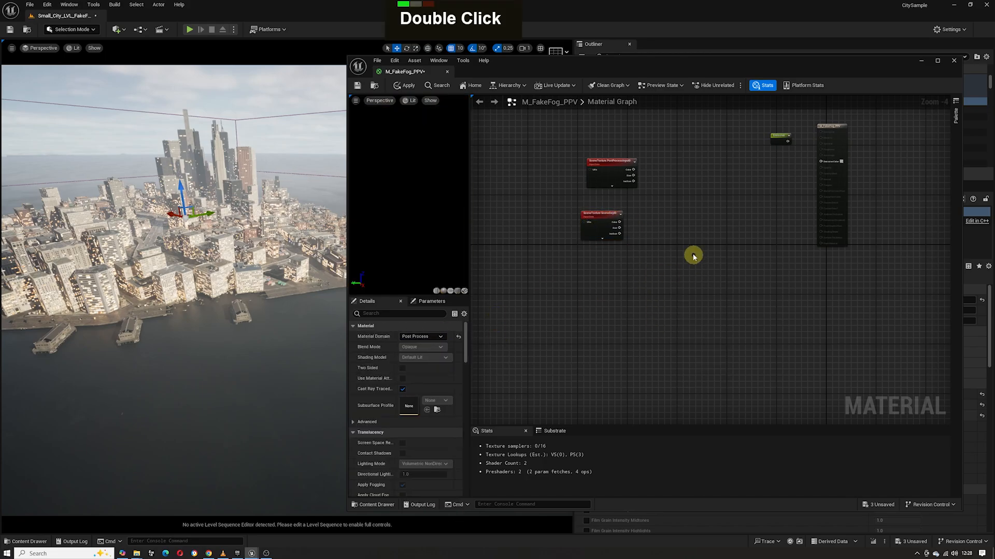
{"action": "left_click_drag", "start_coordinate": [619, 222], "coordinate": [822, 163]}
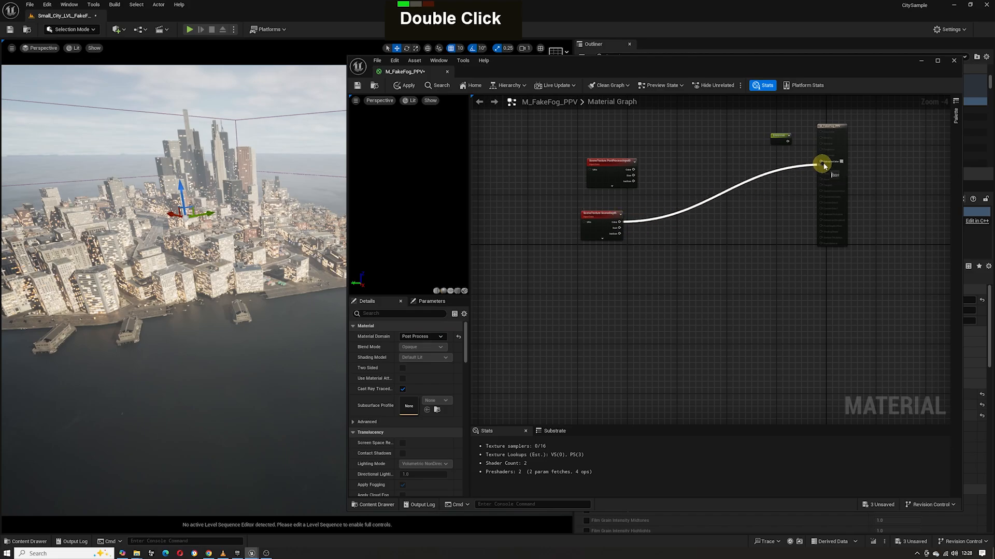
{"action": "left_click", "coordinate": [404, 85]}
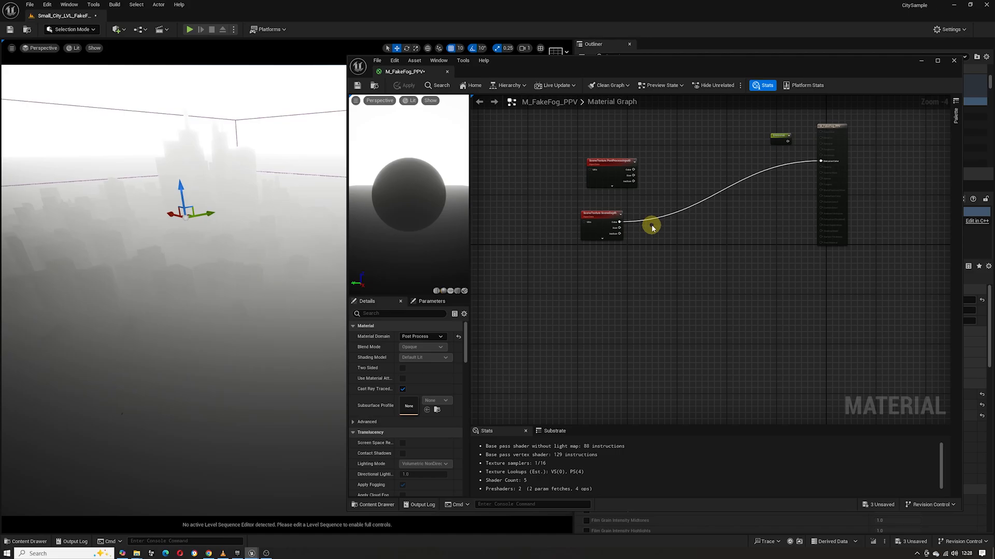
- Add a ComponentMask with R, G and B enabled beside PostProcessInput0 and feed it that node's color output
{"action": "right_click", "coordinate": [667, 177]}
{"action": "type", "text": "mask"}
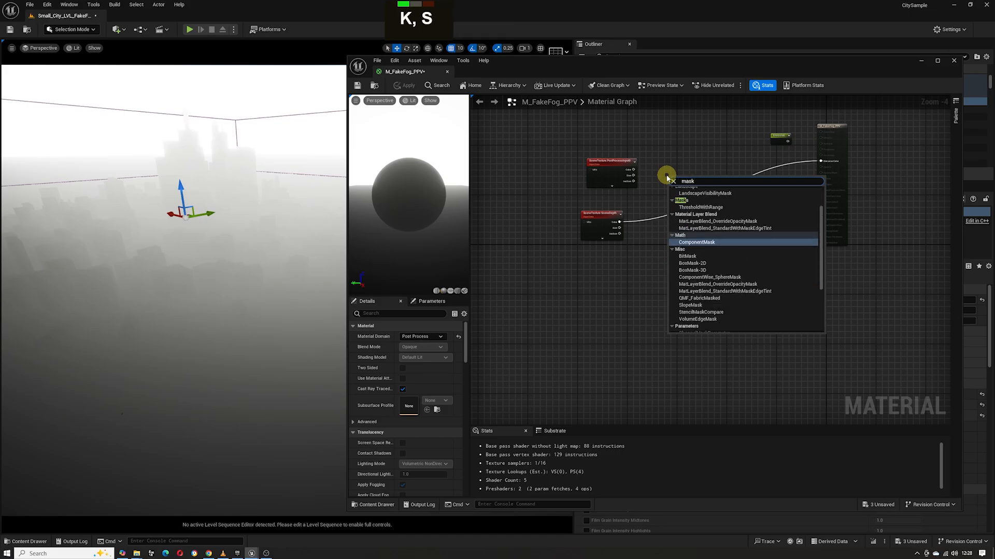
{"action": "left_click", "coordinate": [693, 241]}
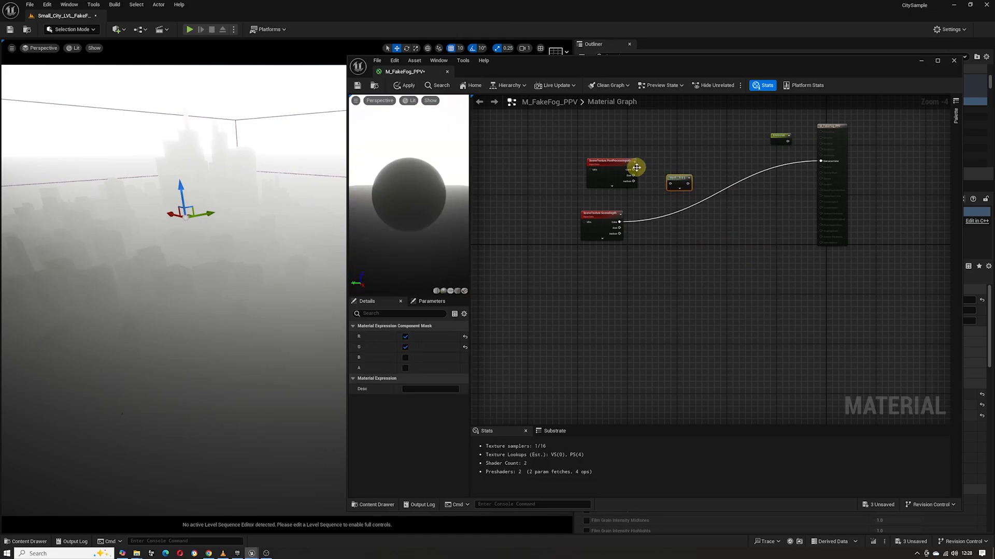
{"action": "left_click_drag", "start_coordinate": [636, 168], "coordinate": [675, 191]}
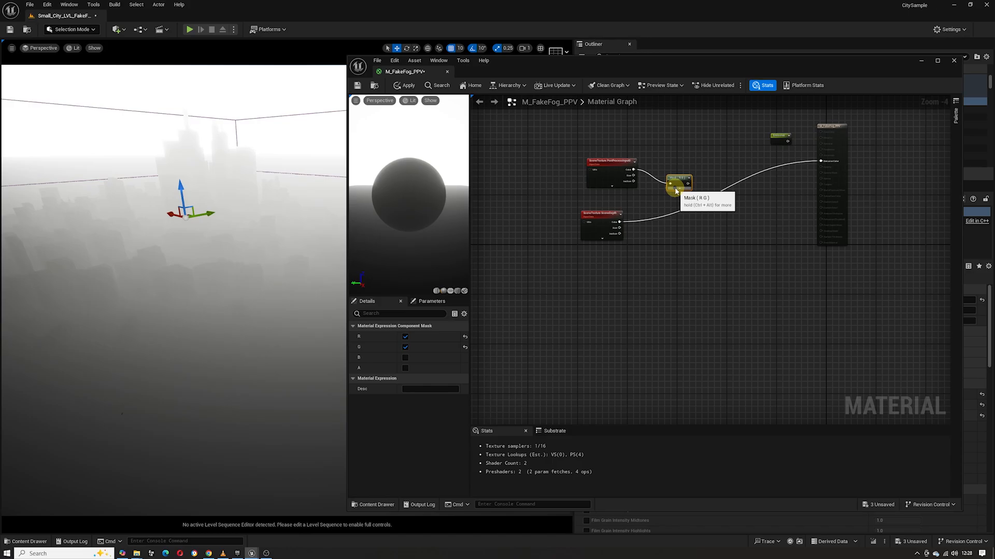
{"action": "left_click", "coordinate": [675, 190]}
{"action": "left_click", "coordinate": [677, 203]}
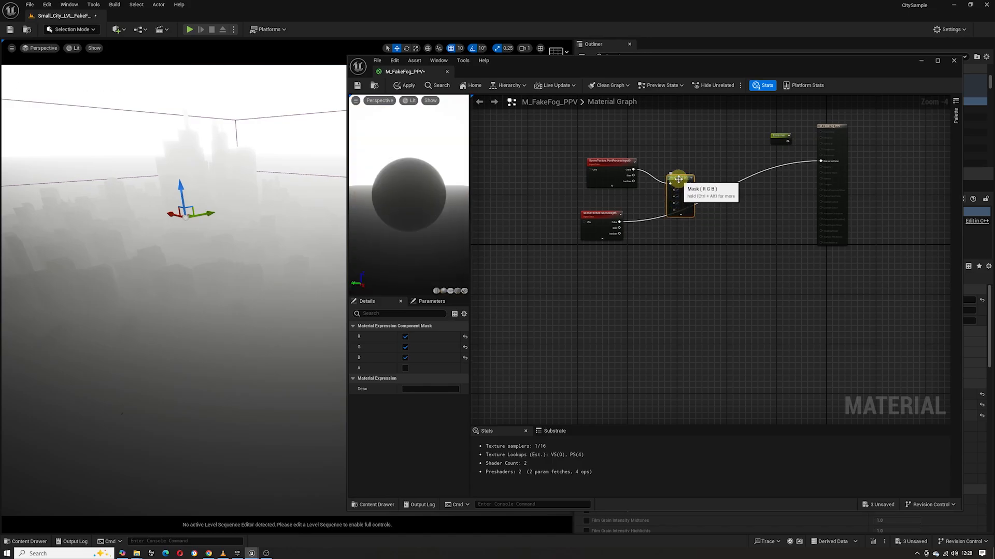
{"action": "left_click_drag", "start_coordinate": [678, 179], "coordinate": [670, 162]}
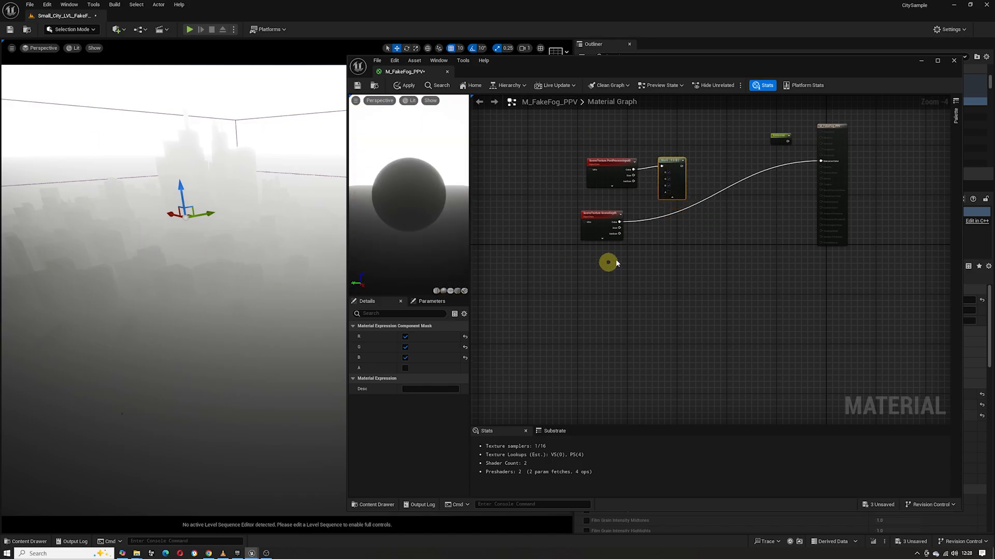
{"action": "left_click", "coordinate": [672, 197]}
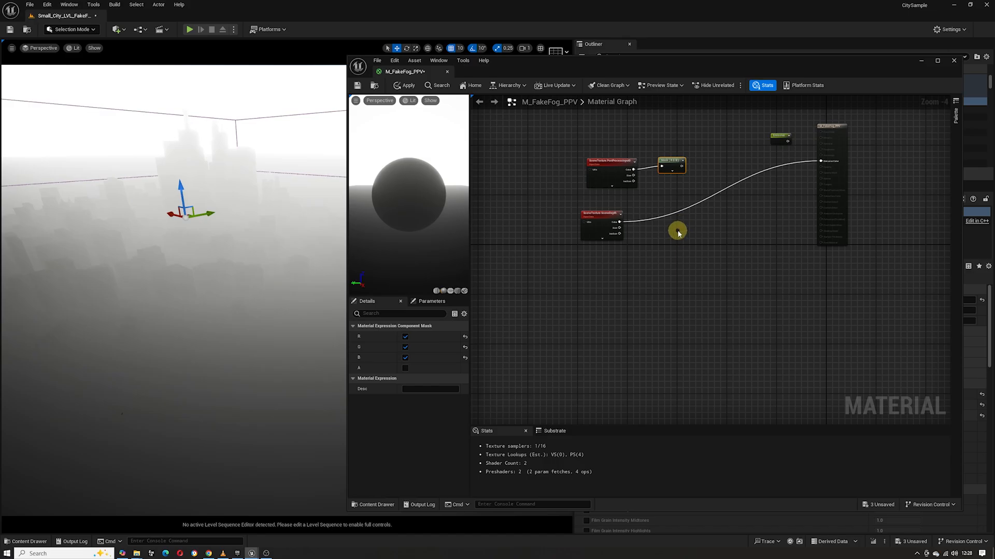
- Add a second ComponentMask with only R enabled and feed it the SceneDepth color output
{"action": "right_click", "coordinate": [675, 239]}
{"action": "type", "text": "mask"}
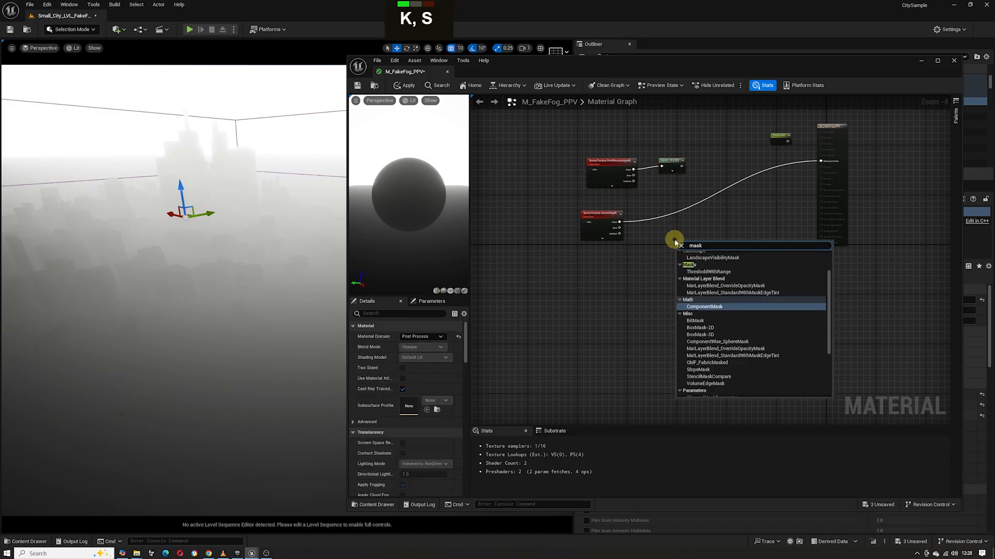
{"action": "left_click", "coordinate": [694, 307]}
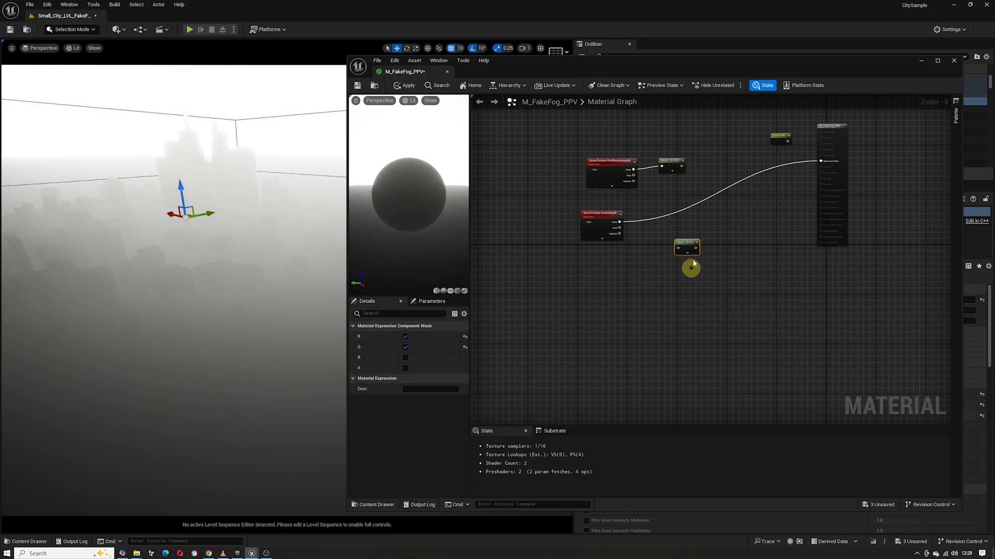
{"action": "double_click", "coordinate": [688, 252]}
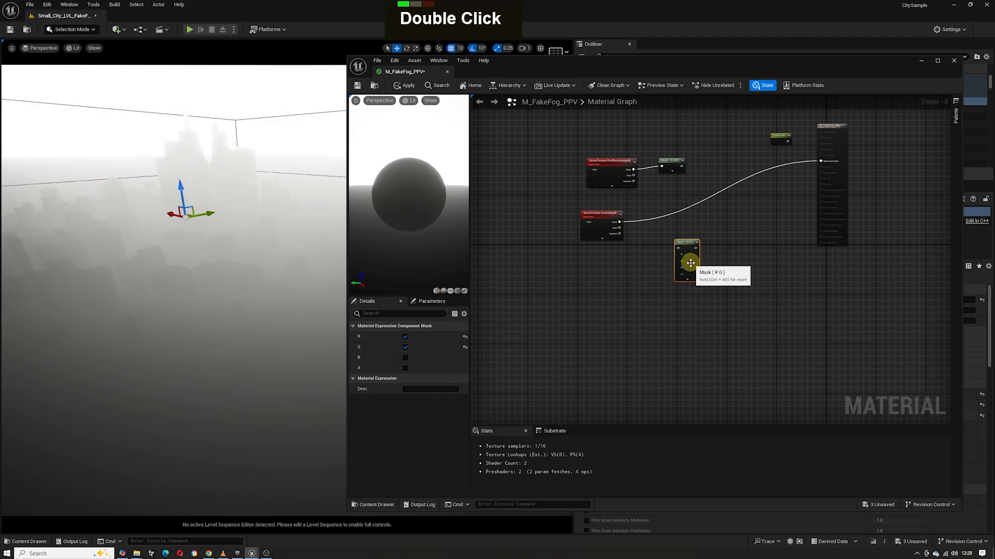
{"action": "left_click", "coordinate": [685, 261]}
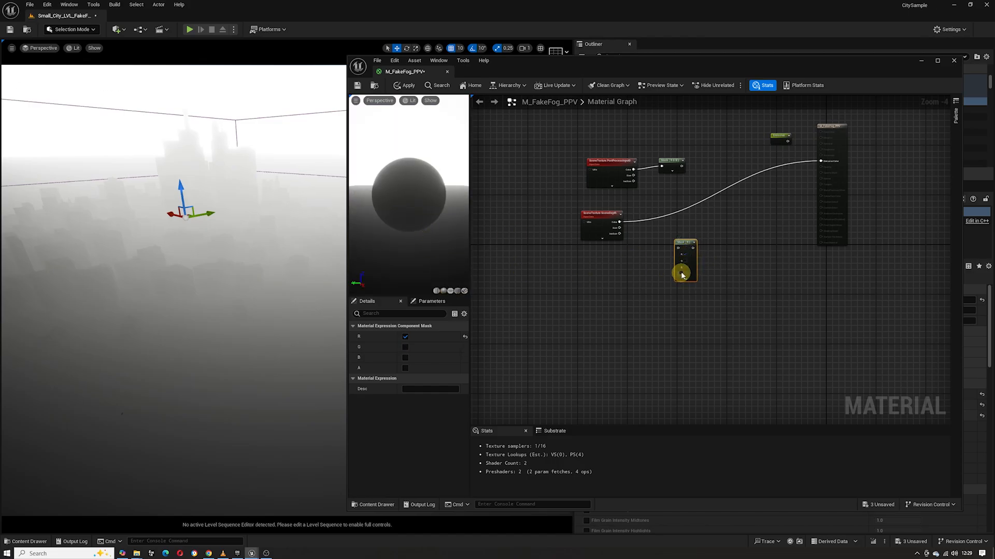
{"action": "left_click_drag", "start_coordinate": [620, 224], "coordinate": [669, 235]}
{"action": "left_click", "coordinate": [687, 279]}
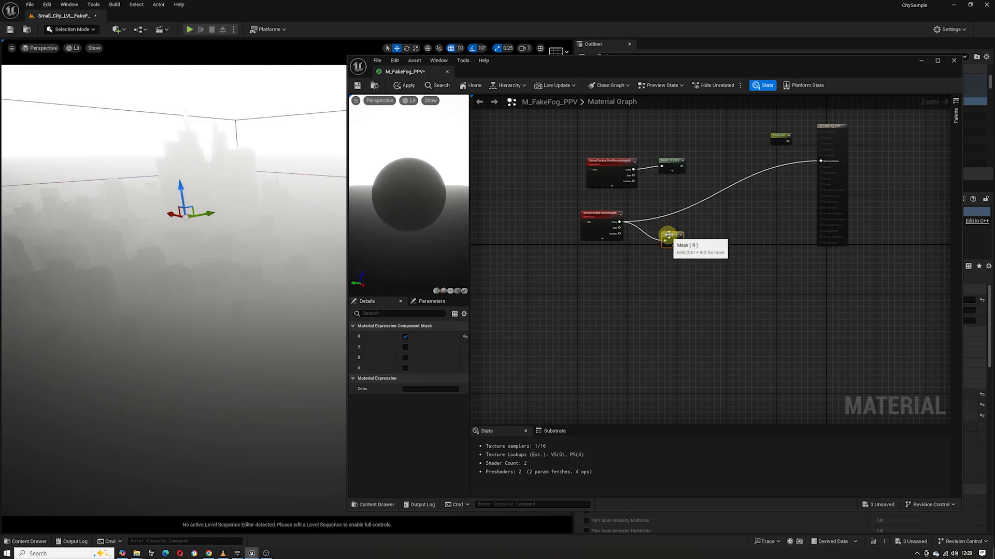
- Multiply the RGB mask by the R mask, connect the result to Emissive Color and apply the material
{"action": "left_click", "coordinate": [701, 195]}
{"action": "left_click_drag", "start_coordinate": [682, 166], "coordinate": [703, 201]}
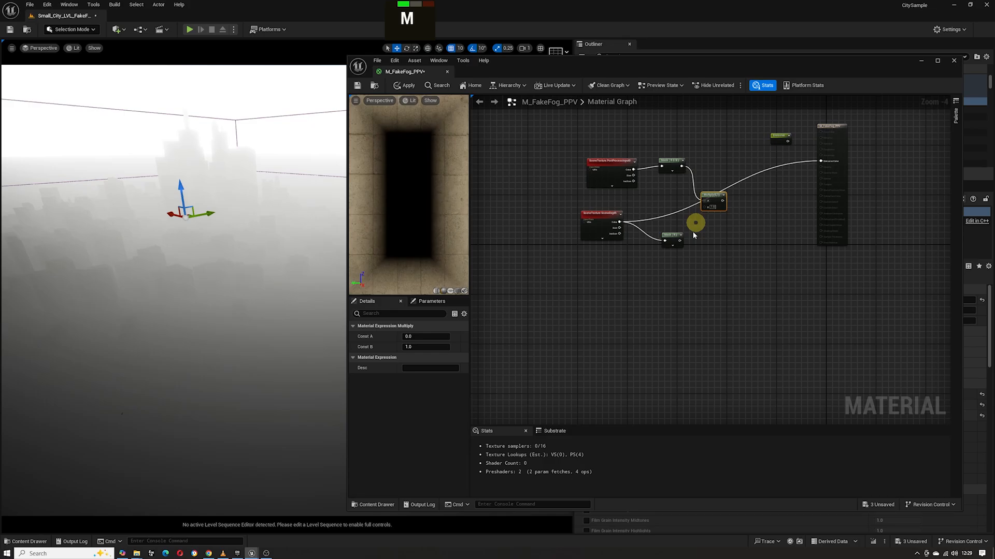
{"action": "left_click", "coordinate": [678, 239]}
{"action": "left_click_drag", "start_coordinate": [682, 240], "coordinate": [707, 205]}
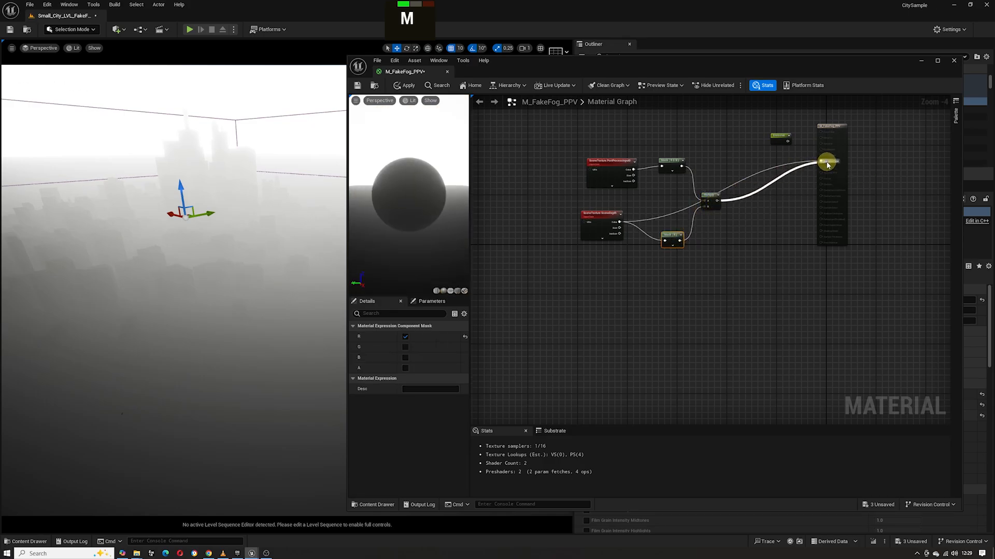
{"action": "left_click", "coordinate": [411, 86]}
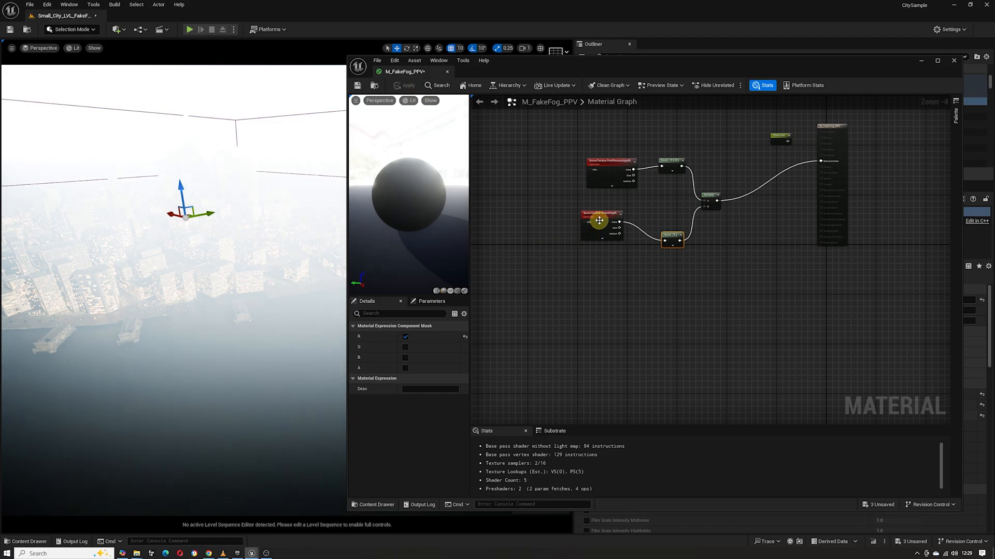
- Move the SceneDepth and R mask nodes down and add a Constant3Vector above them, coloured pure red (R 1.0, G 0.0, B 0.0)
{"action": "left_click_drag", "start_coordinate": [601, 214], "coordinate": [675, 254]}
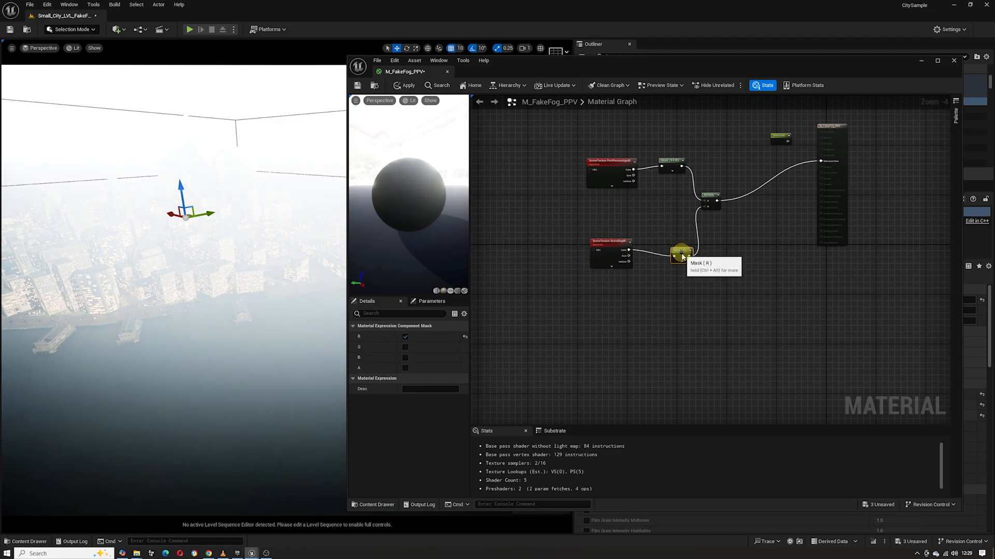
{"action": "left_click", "coordinate": [608, 216]}
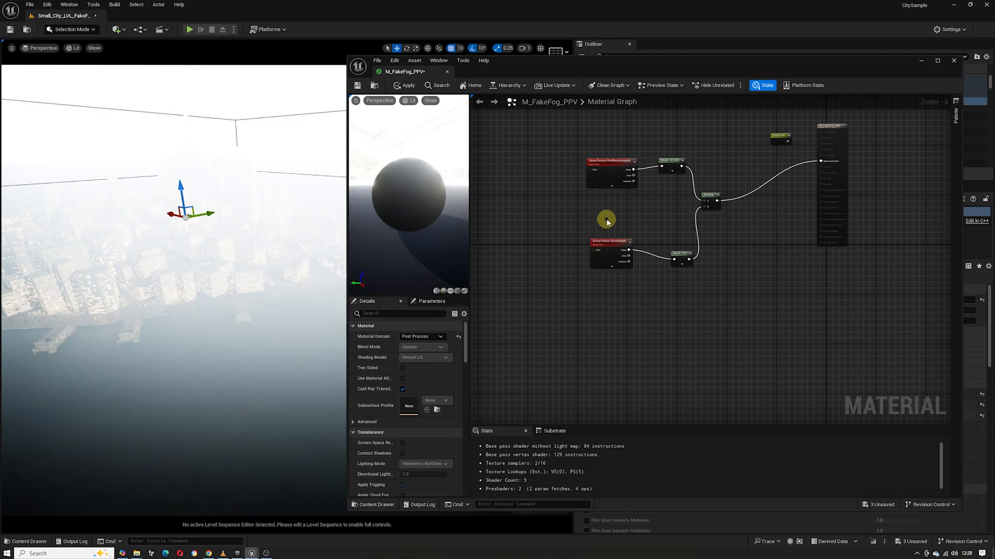
{"action": "key", "text": "3"}
{"action": "left_click", "coordinate": [606, 216]}
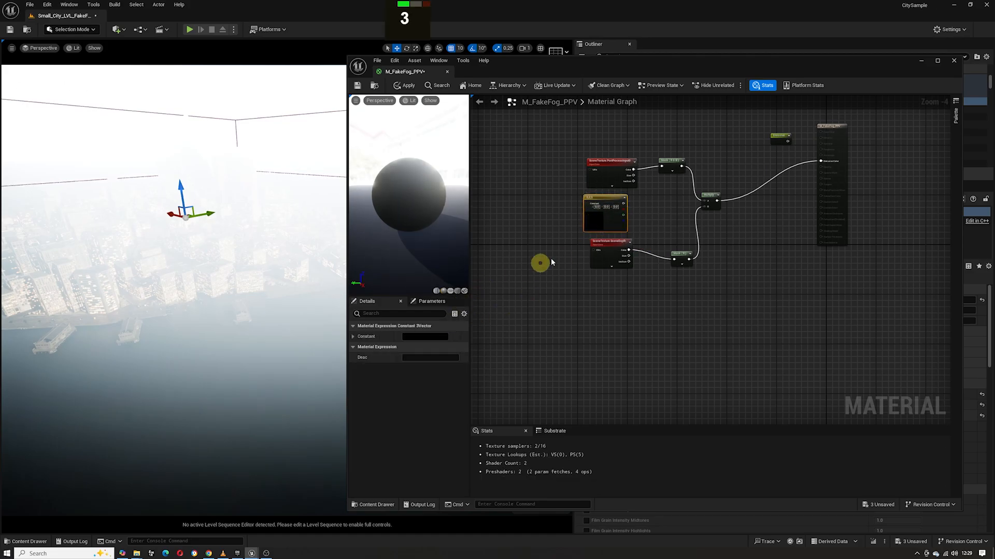
{"action": "left_click", "coordinate": [439, 337]}
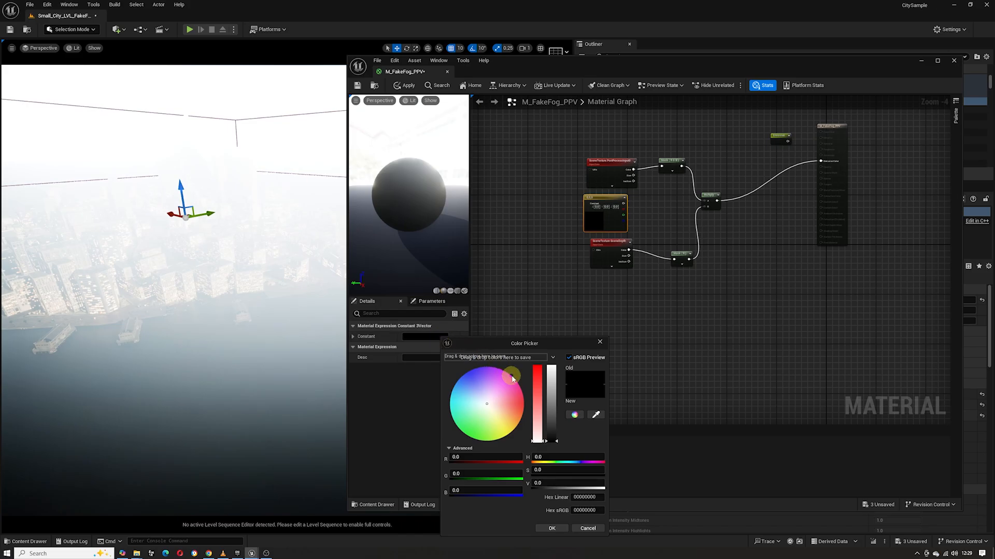
{"action": "left_click_drag", "start_coordinate": [536, 385], "coordinate": [553, 330]}
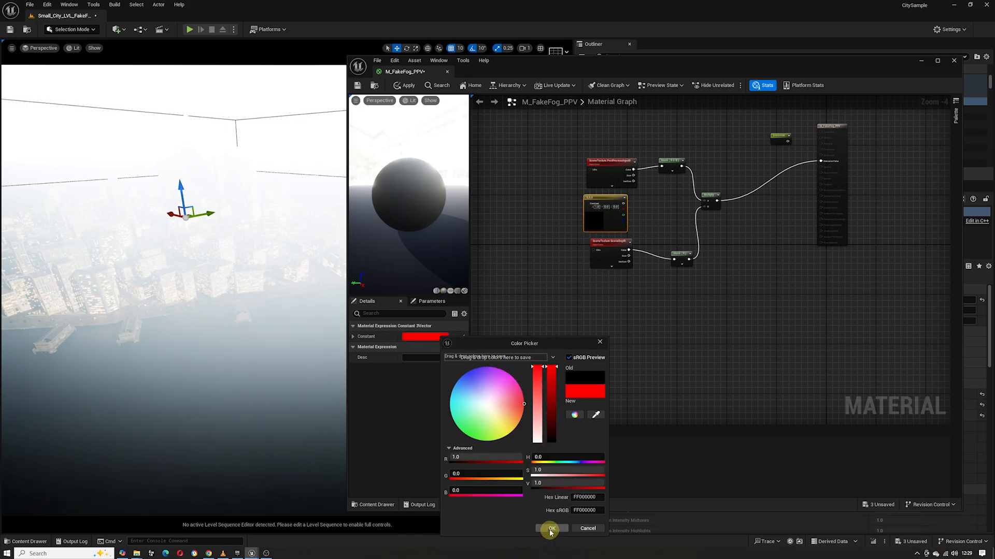
{"action": "left_click", "coordinate": [551, 528]}
- Add the RGB mask and the red color with an Add node, feed the sum into the Multiply's A input and apply the material
{"action": "left_click", "coordinate": [664, 213]}
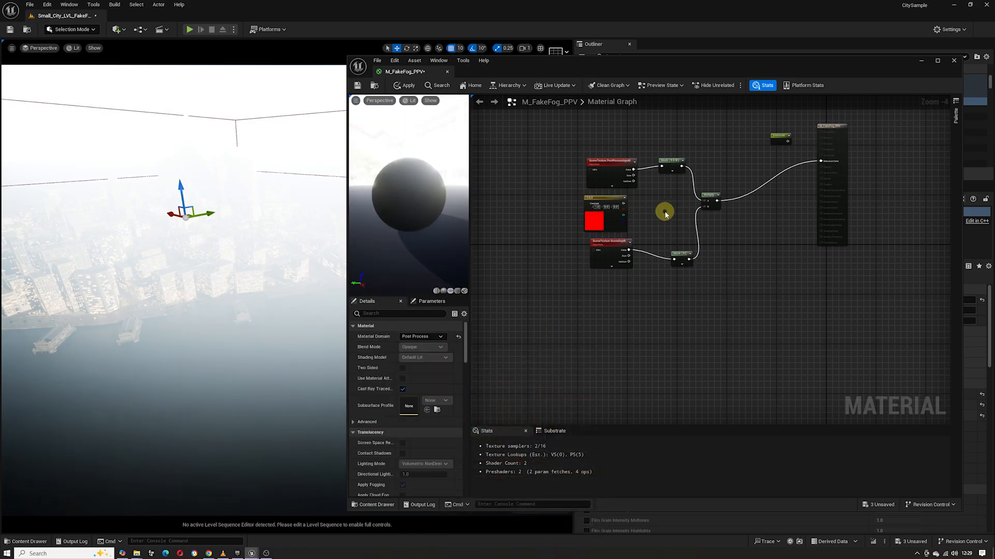
{"action": "key", "text": "a"}
{"action": "left_click", "coordinate": [664, 212]}
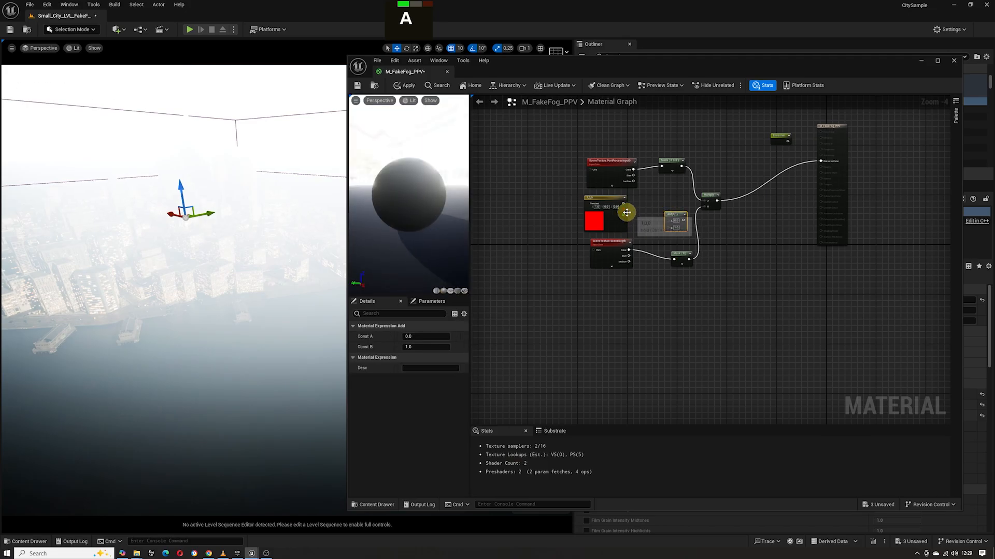
{"action": "left_click_drag", "start_coordinate": [626, 210], "coordinate": [708, 208]}
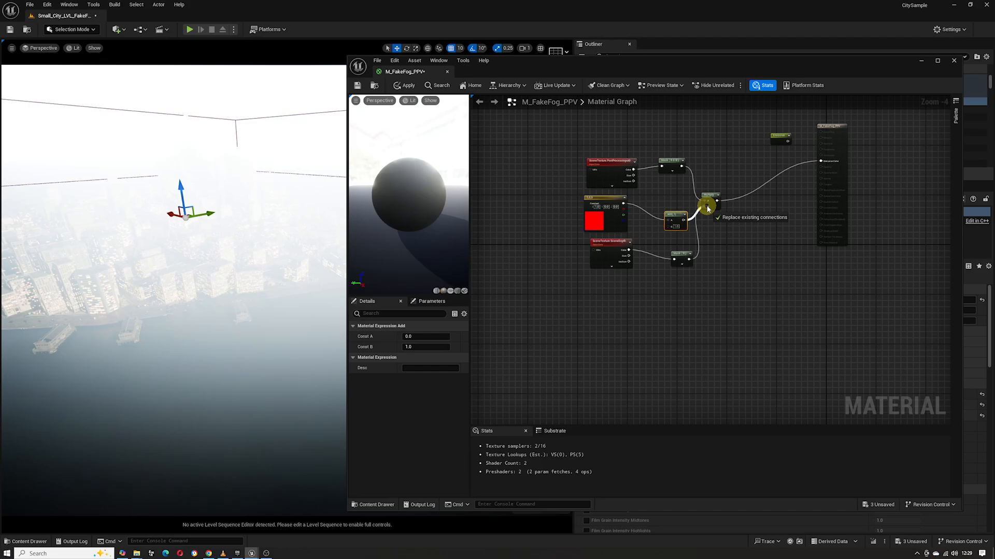
{"action": "mouse_move", "coordinate": [707, 209]}
{"action": "left_mouse_down"}
{"action": "mouse_move", "coordinate": [667, 196]}
{"action": "mouse_move", "coordinate": [660, 224]}
{"action": "mouse_move", "coordinate": [670, 222]}
{"action": "mouse_move", "coordinate": [657, 226]}
{"action": "mouse_move", "coordinate": [704, 204]}
{"action": "left_mouse_up"}
{"action": "left_click", "coordinate": [653, 189]}
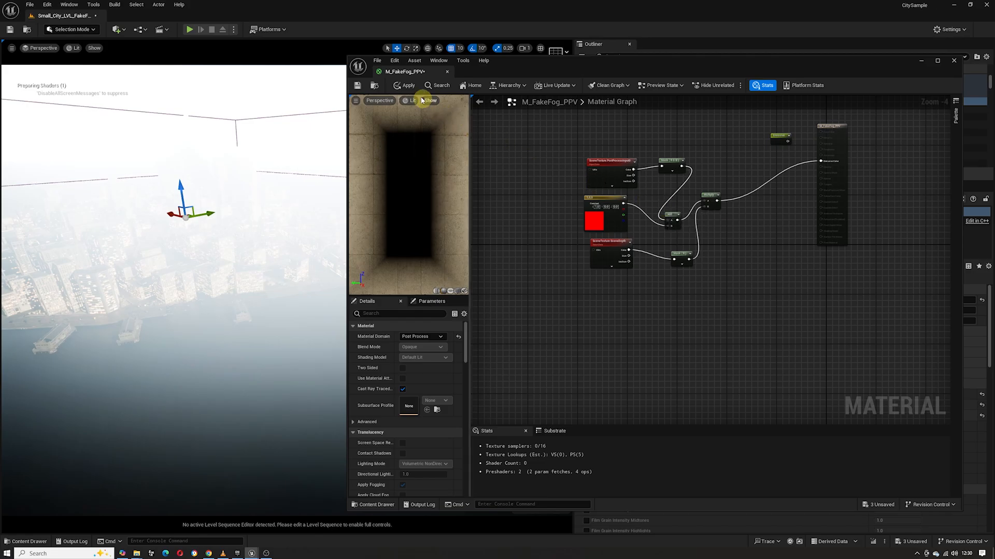
{"action": "left_click", "coordinate": [404, 86]}
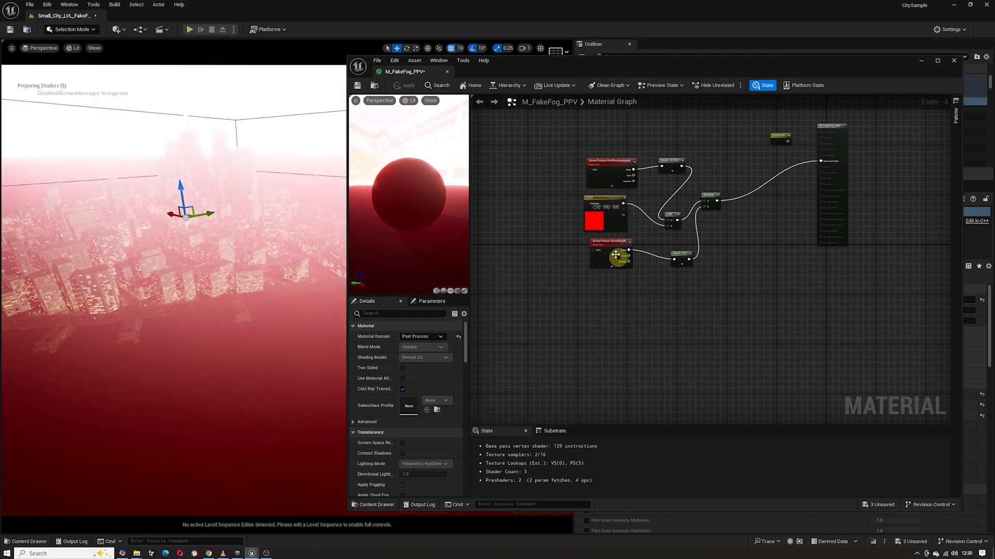
- Insert a Divide node between the R mask and the Multiply's B input, using the mask as its A input, and apply the material
{"action": "left_click_drag", "start_coordinate": [616, 253], "coordinate": [607, 260]}
{"action": "left_click", "coordinate": [653, 305]}
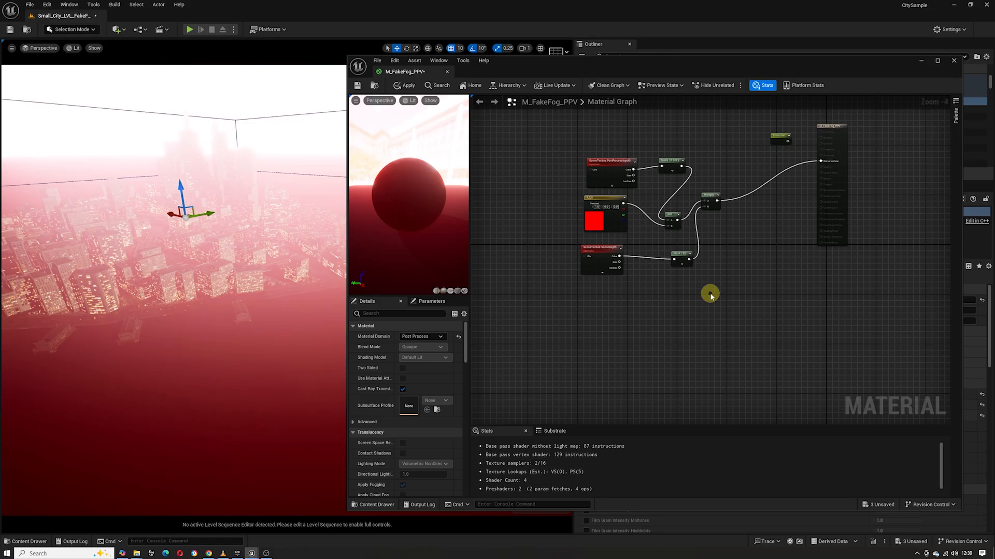
{"action": "right_click", "coordinate": [723, 280]}
{"action": "type", "text": "di"}
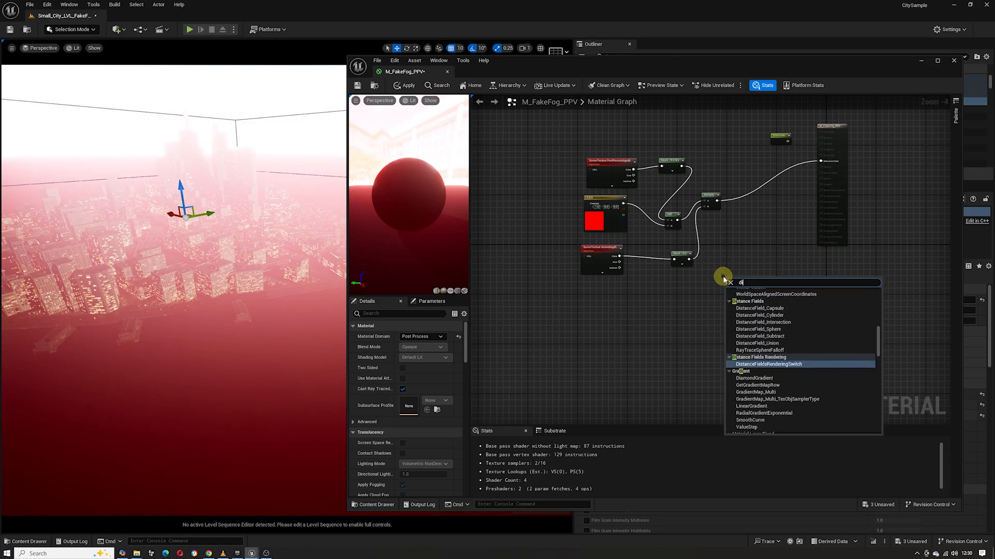
{"action": "type", "text": "vide"}
{"action": "key", "text": "Return"}
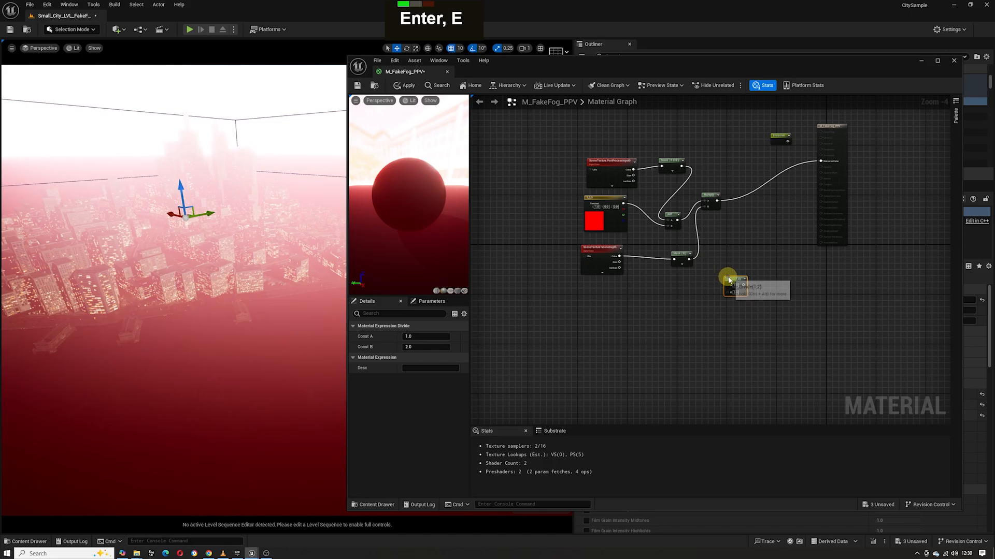
{"action": "left_click_drag", "start_coordinate": [724, 279], "coordinate": [720, 260]}
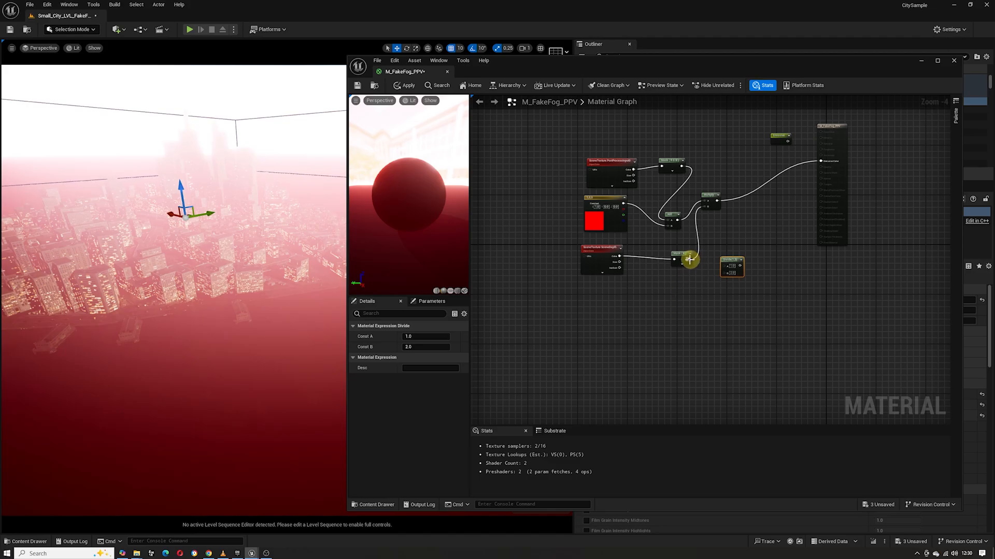
{"action": "left_click_drag", "start_coordinate": [690, 260], "coordinate": [704, 207]}
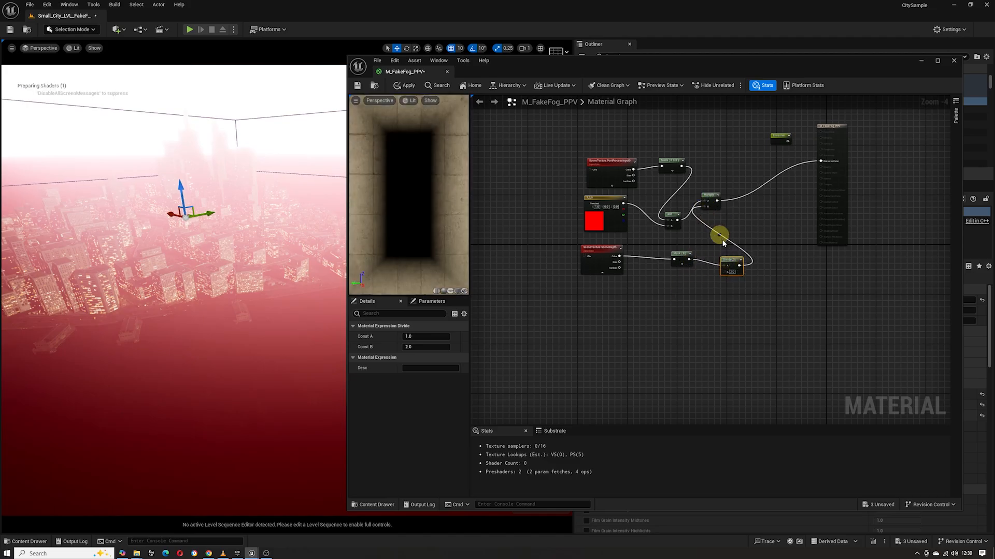
{"action": "left_click", "coordinate": [408, 87]}
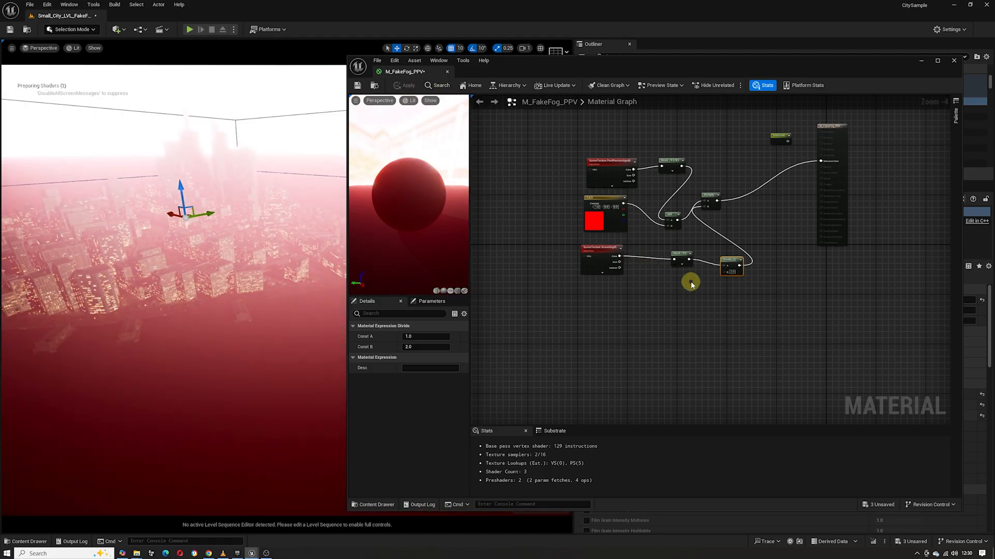
- Add a Constant of 5000 as the Divide node's B input and apply the material
{"action": "left_click", "coordinate": [666, 285]}
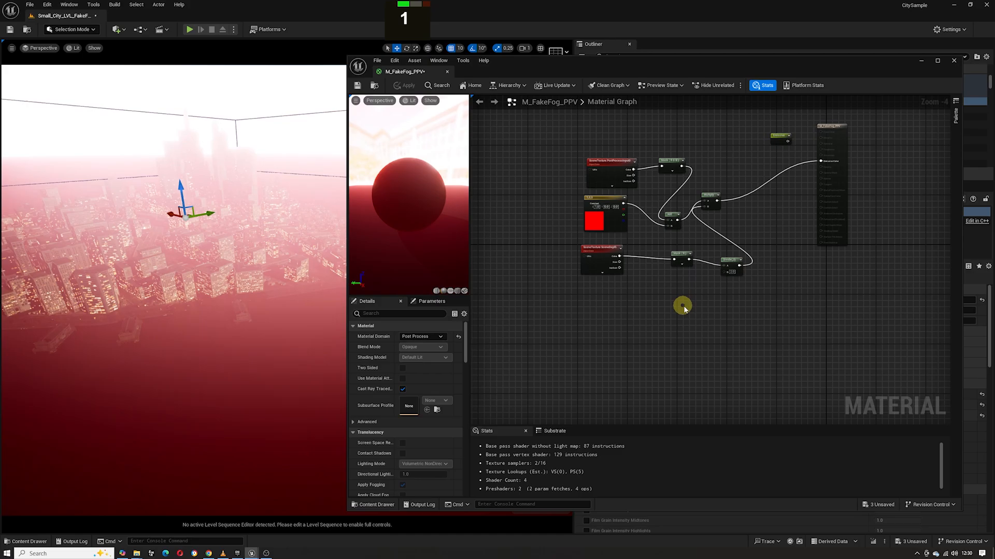
{"action": "double_click", "coordinate": [662, 300]}
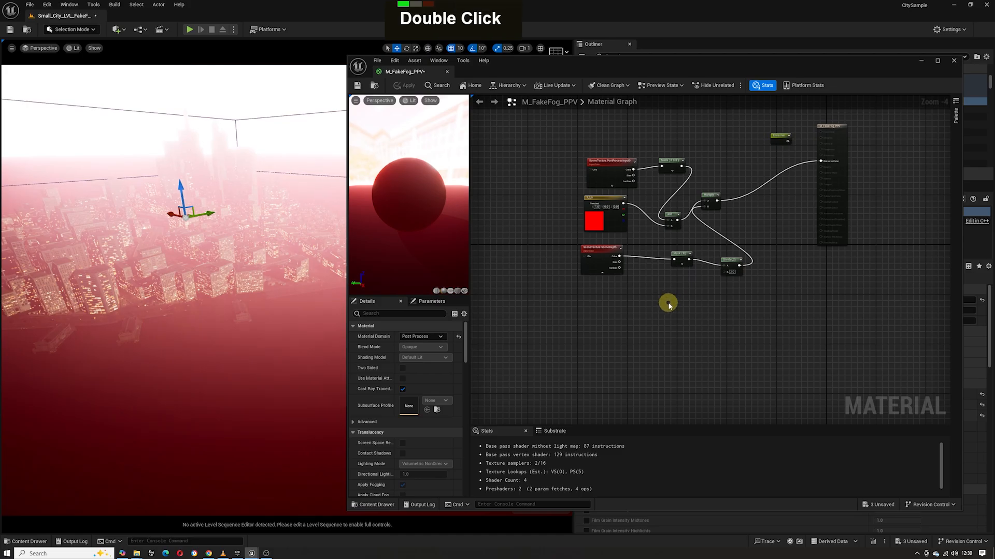
{"action": "left_click_drag", "start_coordinate": [686, 322], "coordinate": [724, 269]}
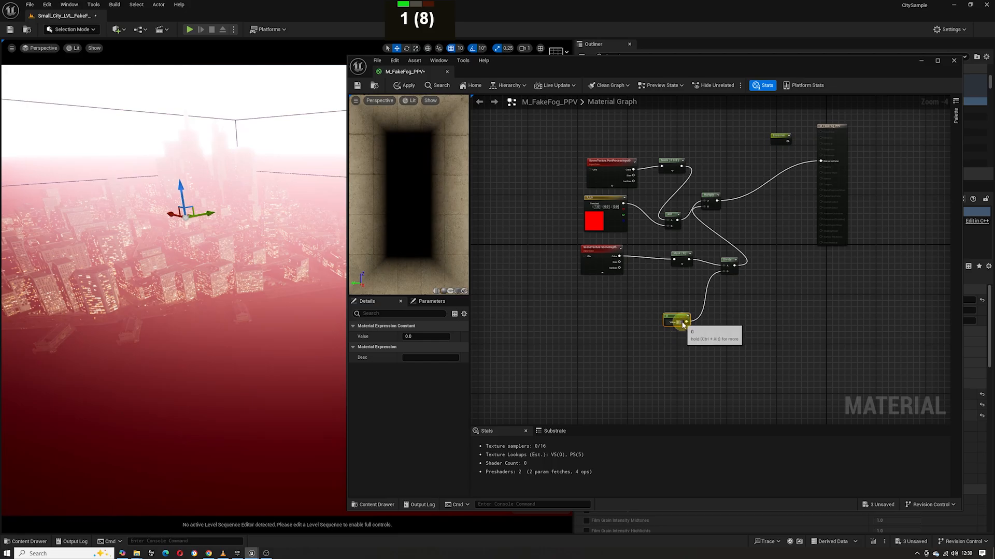
{"action": "double_click", "coordinate": [681, 323]}
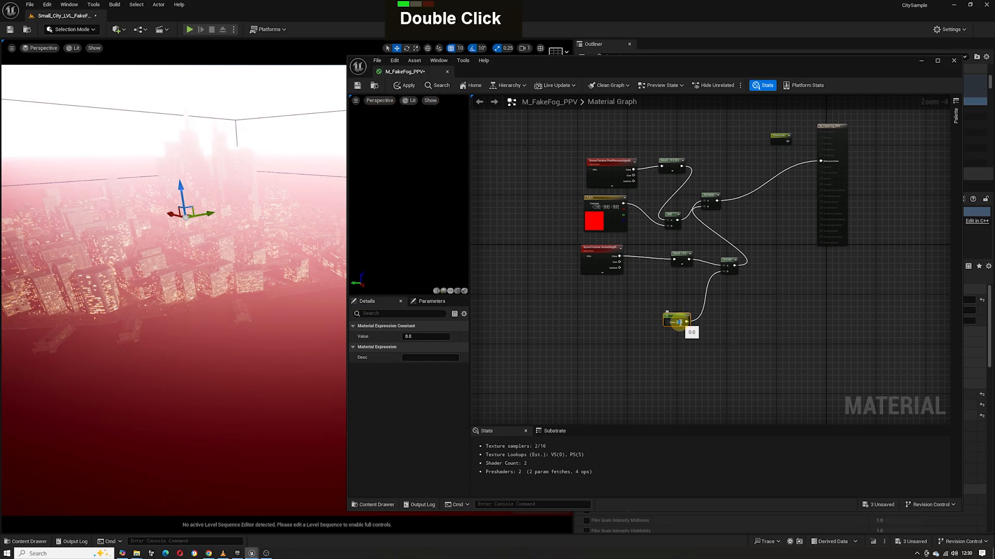
{"action": "type", "text": "5000"}
{"action": "key", "text": "Return"}
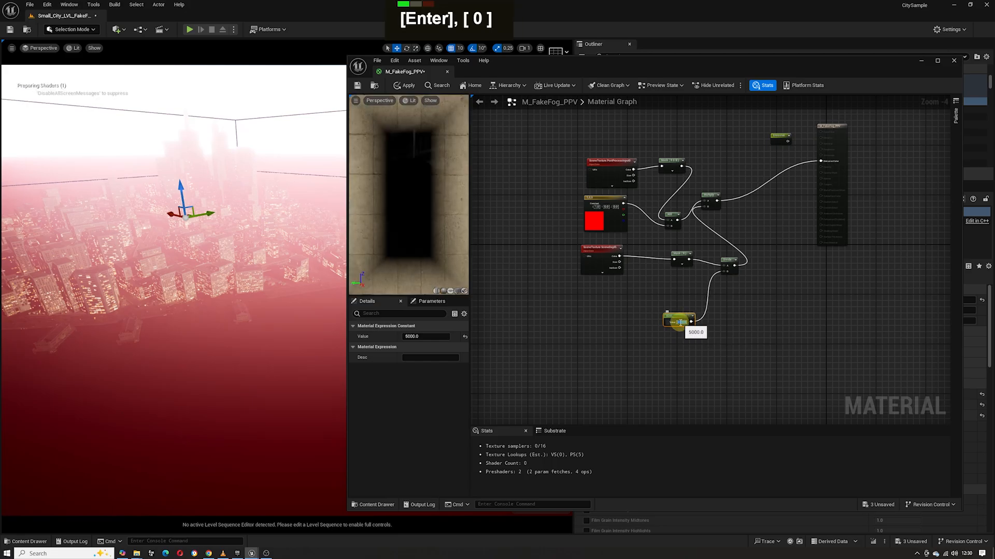
{"action": "left_click", "coordinate": [407, 86]}
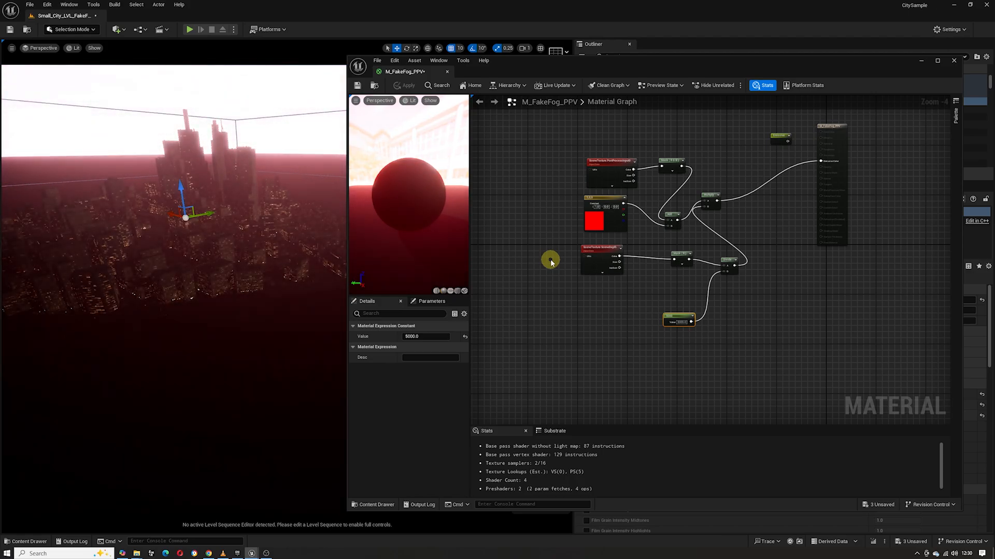
- Move the R mask, Divide and 5000 constant nodes closer to the SceneDepth node
{"action": "left_click", "coordinate": [722, 261]}
{"action": "left_click_drag", "start_coordinate": [686, 256], "coordinate": [709, 262]}
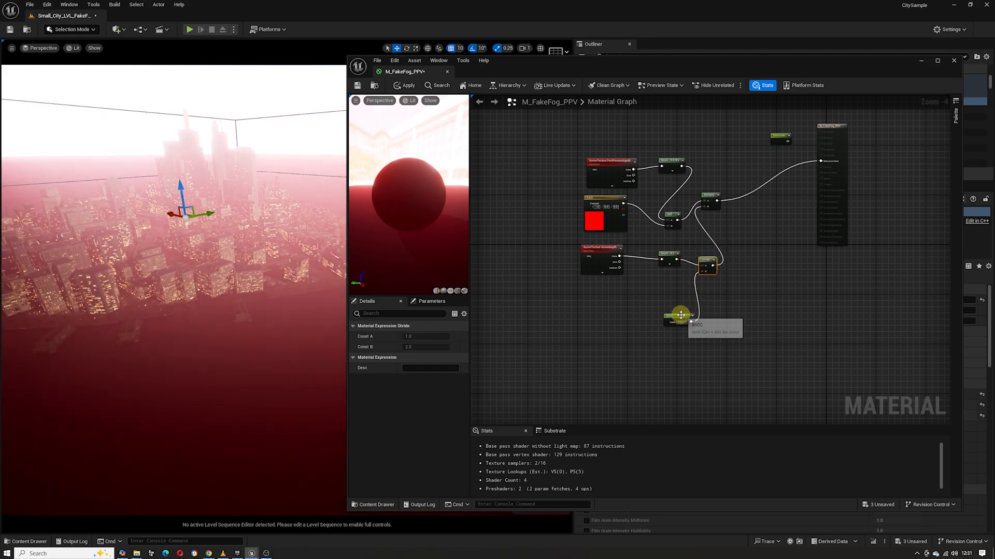
{"action": "left_click_drag", "start_coordinate": [685, 311], "coordinate": [671, 314]}
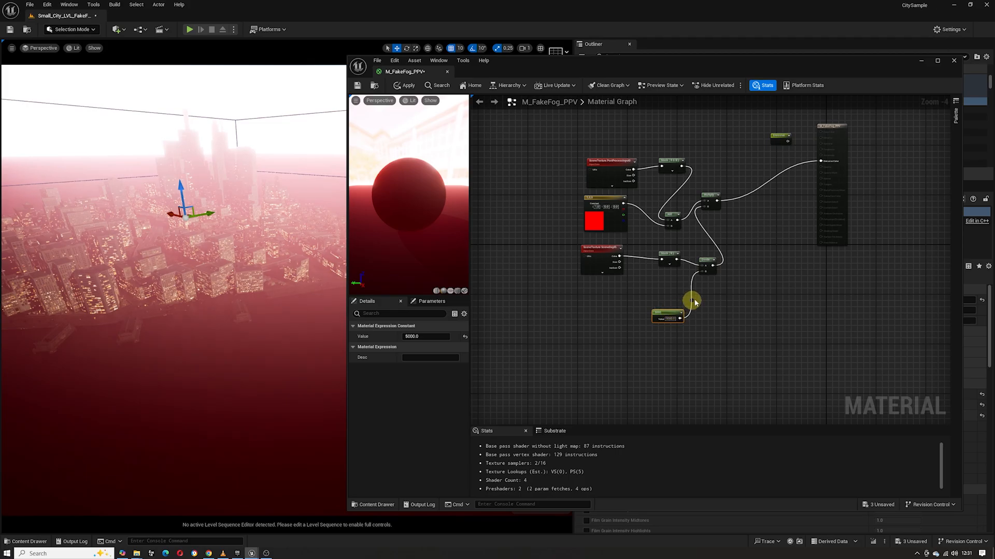
{"action": "key", "text": "s"}
{"action": "left_click", "coordinate": [747, 264]}
{"action": "left_click", "coordinate": [722, 292]}
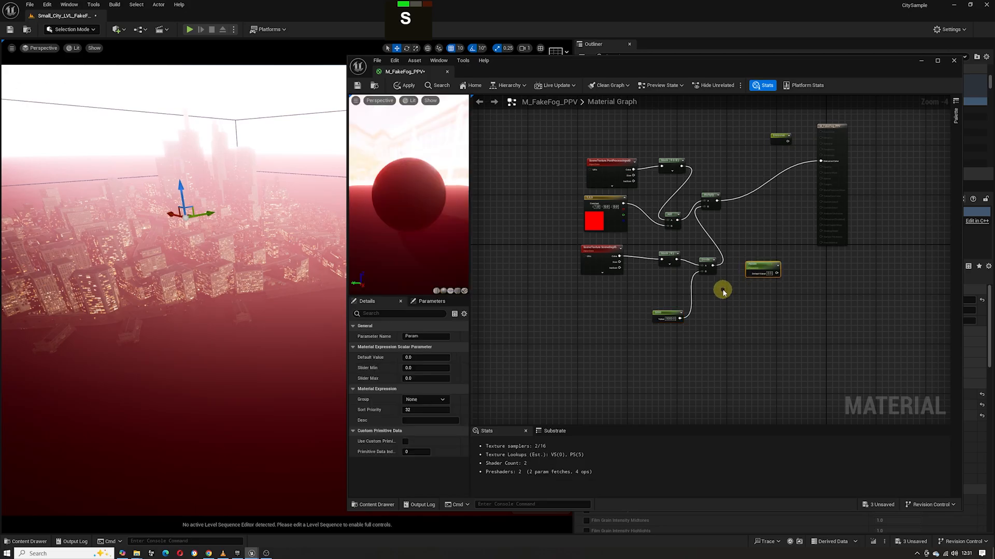
{"action": "left_click", "coordinate": [754, 272]}
{"action": "key", "text": "Delete"}
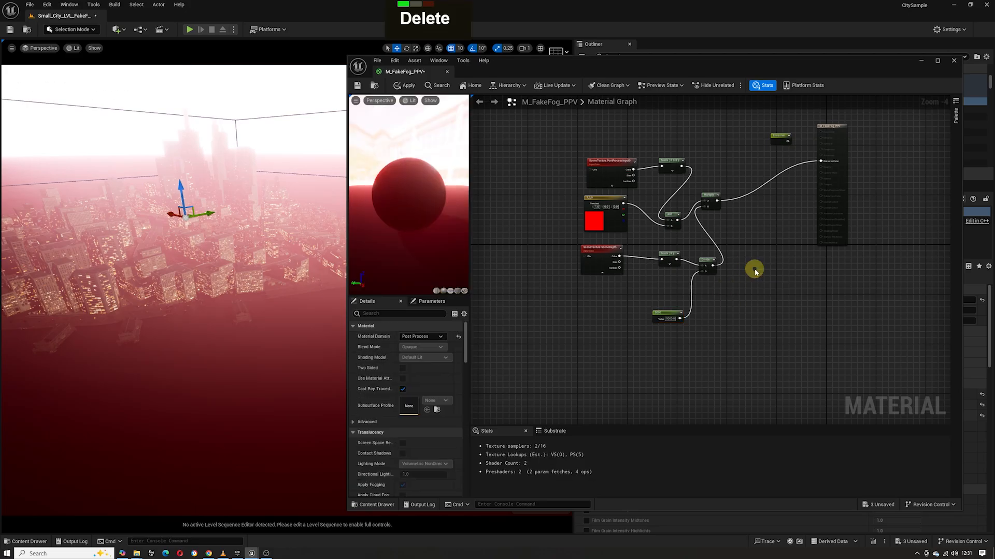
- Insert a Saturate node between the Divide and the Multiply's B input, move the Multiply nearer the material output and apply
{"action": "right_click_drag", "start_coordinate": [755, 271], "coordinate": [740, 262]}
{"action": "right_click", "coordinate": [739, 259]}
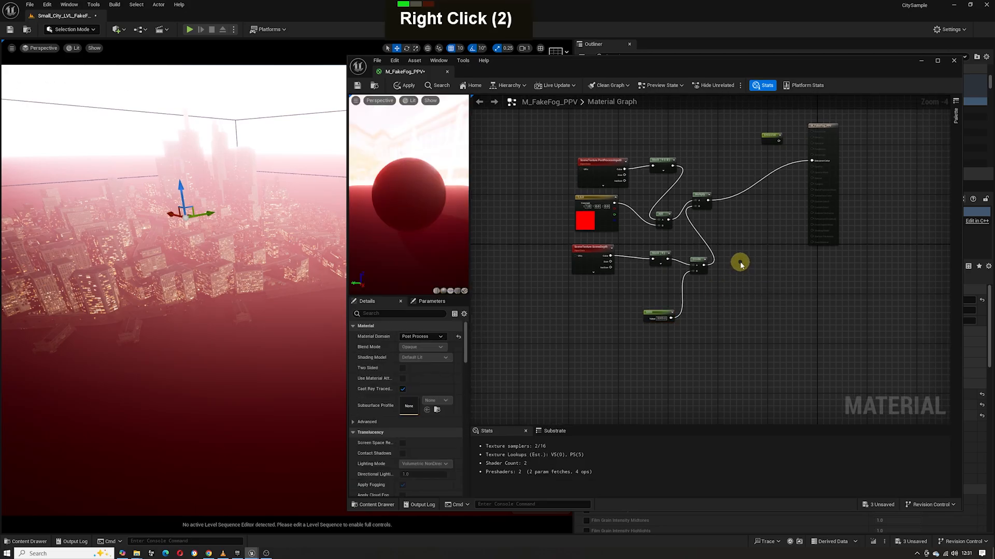
{"action": "type", "text": "sat"}
{"action": "left_click", "coordinate": [776, 305]}
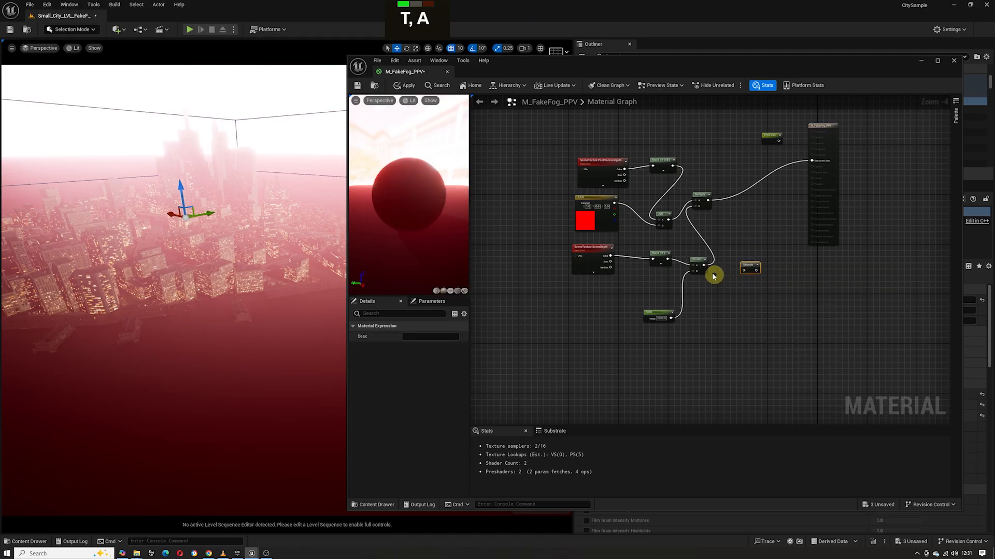
{"action": "left_click", "coordinate": [703, 265]}
{"action": "left_click_drag", "start_coordinate": [706, 266], "coordinate": [759, 192]}
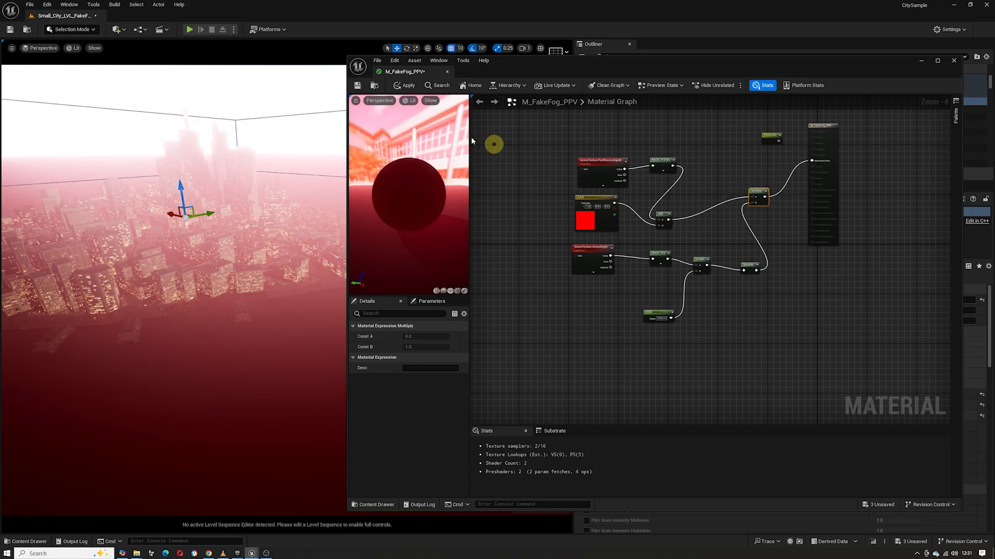
{"action": "left_click", "coordinate": [404, 85]}
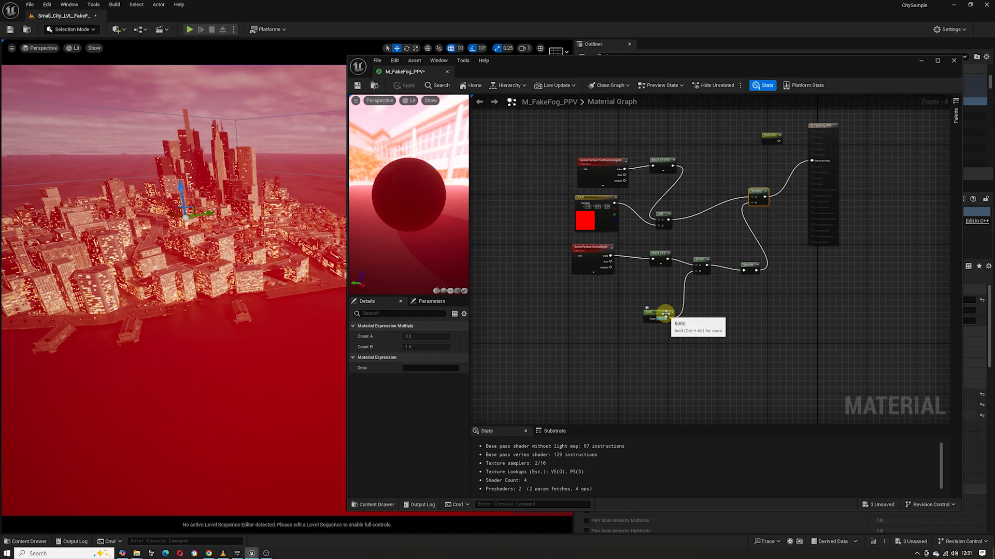
- Set the constant dividing the scene depth to 50 and apply the material
{"action": "type", "text": "50"}
{"action": "key", "text": "Return"}
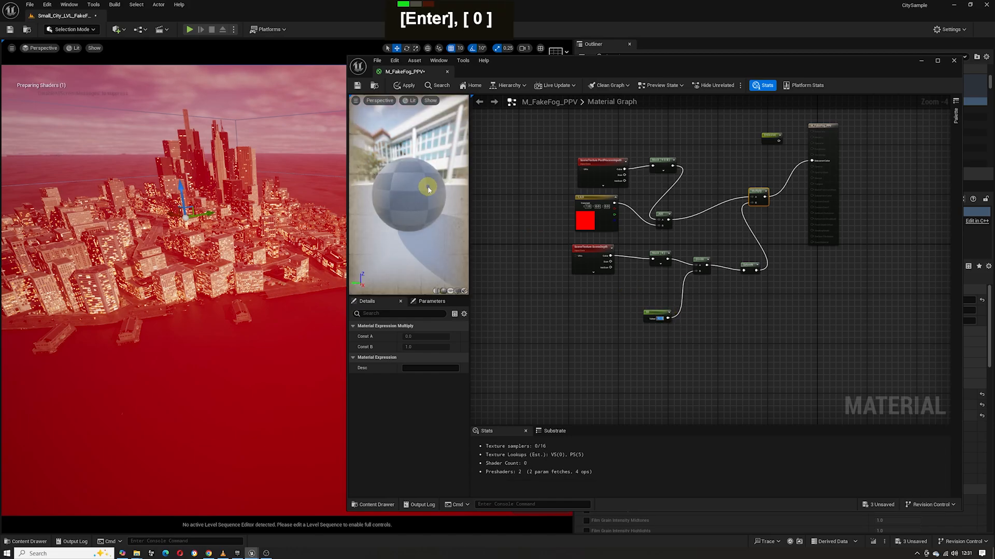
{"action": "left_click", "coordinate": [408, 86]}
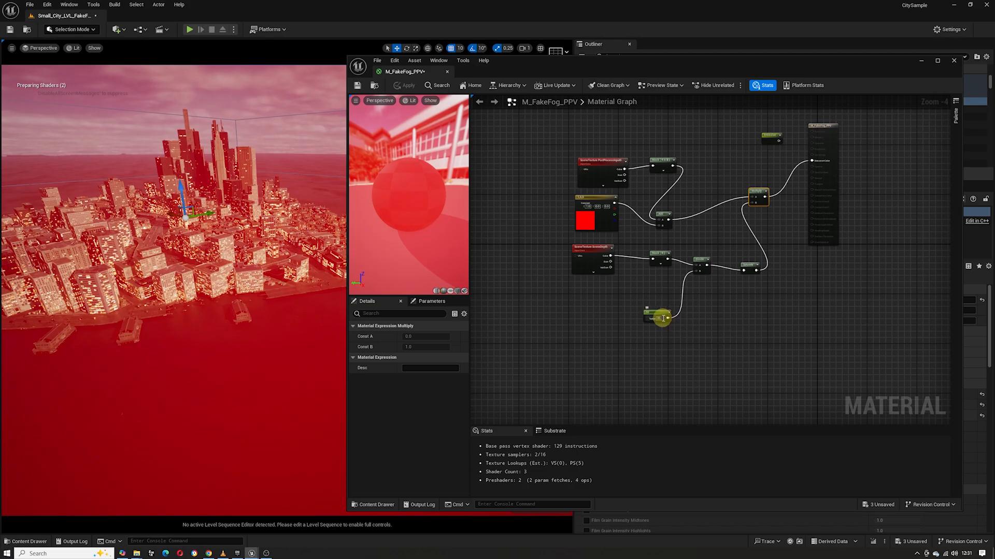
- Set the constant dividing the scene depth to 50000 and apply the material
{"action": "left_click", "coordinate": [661, 319]}
{"action": "type", "text": "50000"}
{"action": "key", "text": "Return"}
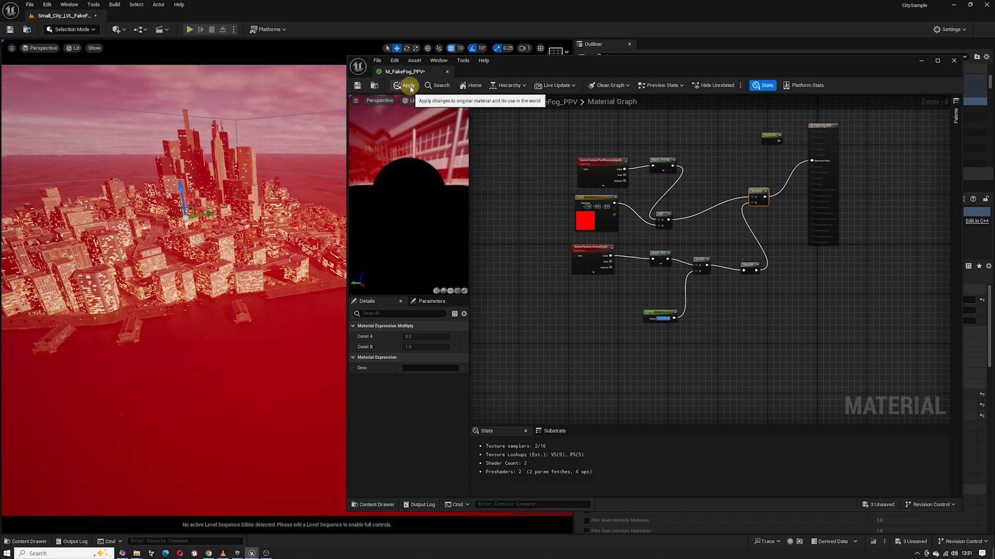
{"action": "left_click", "coordinate": [409, 86]}
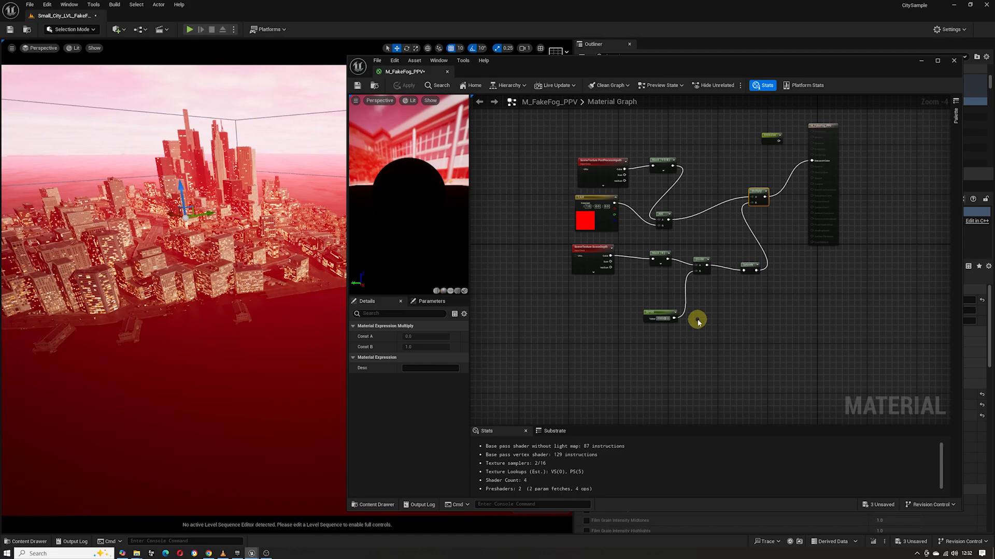
- Change the fog color constant from red to a neutral grey with a value of about 0.39 and apply the material
{"action": "left_click", "coordinate": [595, 221]}
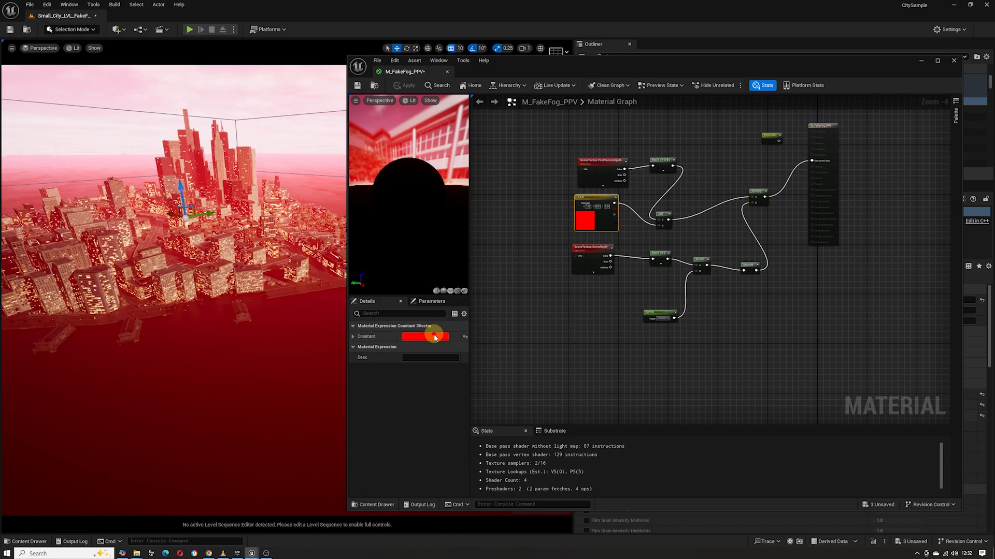
{"action": "left_click", "coordinate": [434, 337]}
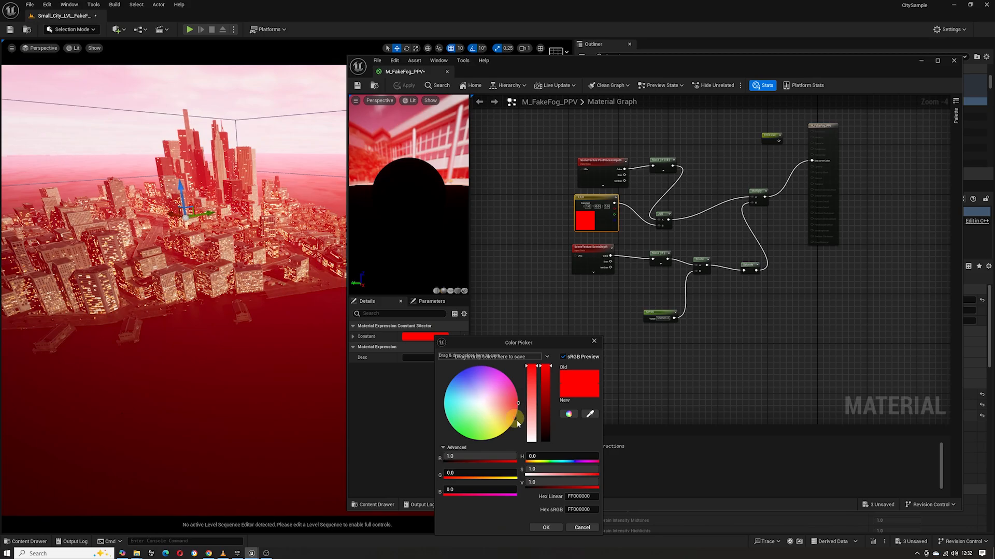
{"action": "left_click_drag", "start_coordinate": [531, 436], "coordinate": [532, 443]}
{"action": "left_click", "coordinate": [546, 411]}
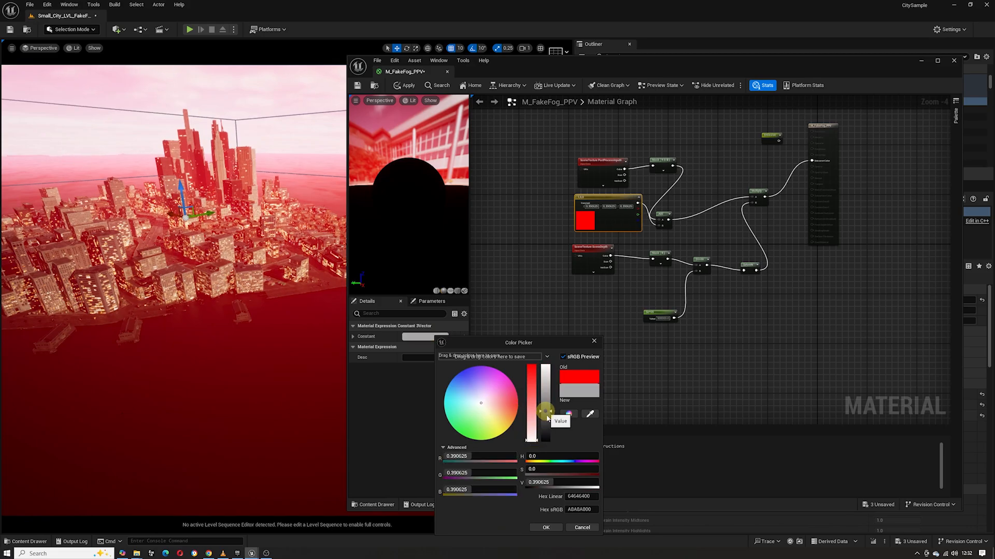
{"action": "left_click", "coordinate": [556, 526]}
{"action": "left_click", "coordinate": [404, 86]}
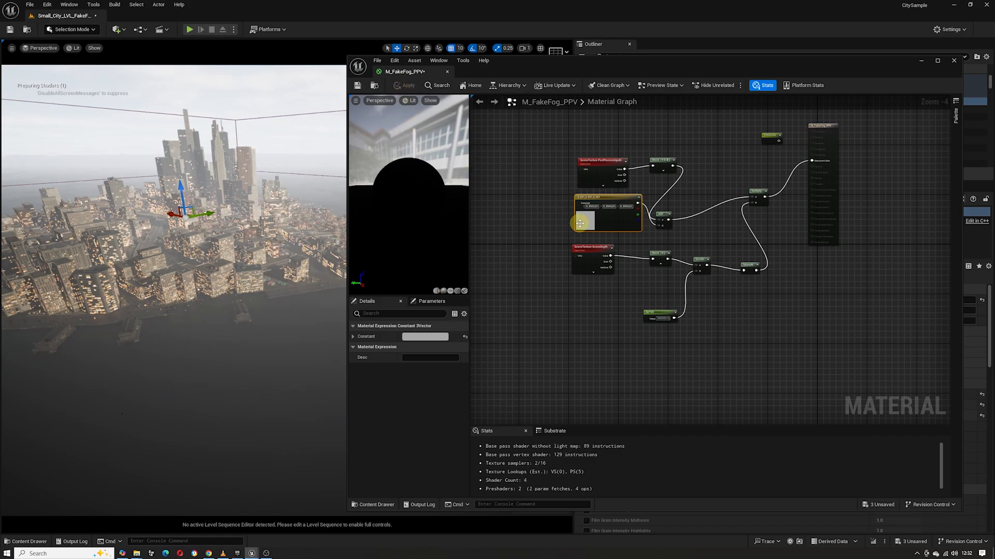
- Darken the grey fog color to a value of about 0.255 and apply the material
{"action": "left_click", "coordinate": [441, 337]}
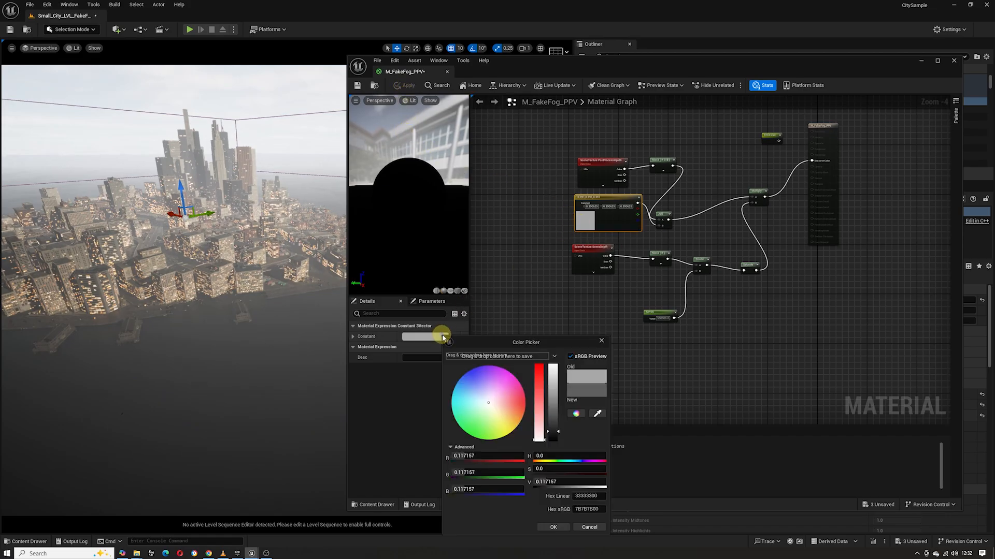
{"action": "left_click", "coordinate": [554, 422]}
{"action": "left_click", "coordinate": [555, 526]}
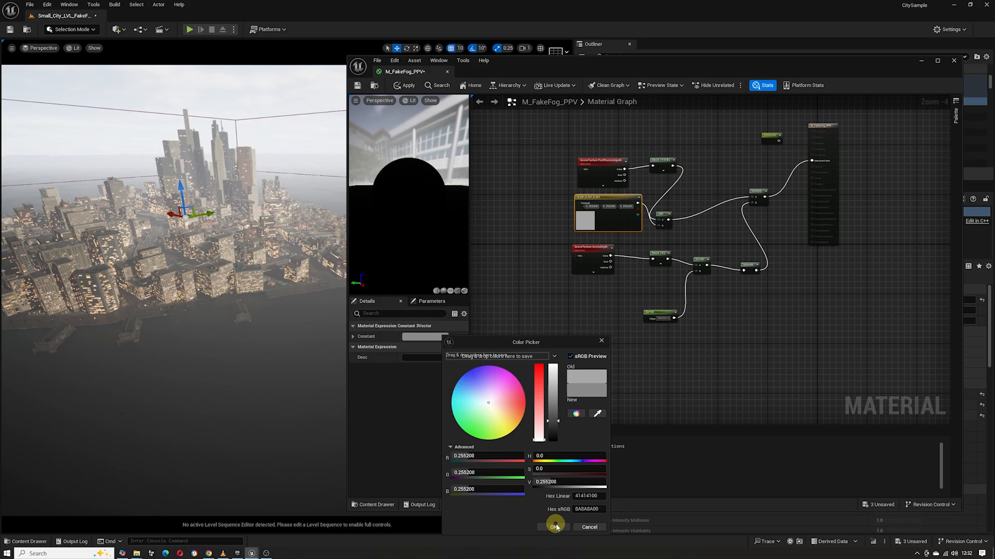
{"action": "left_click", "coordinate": [403, 85]}
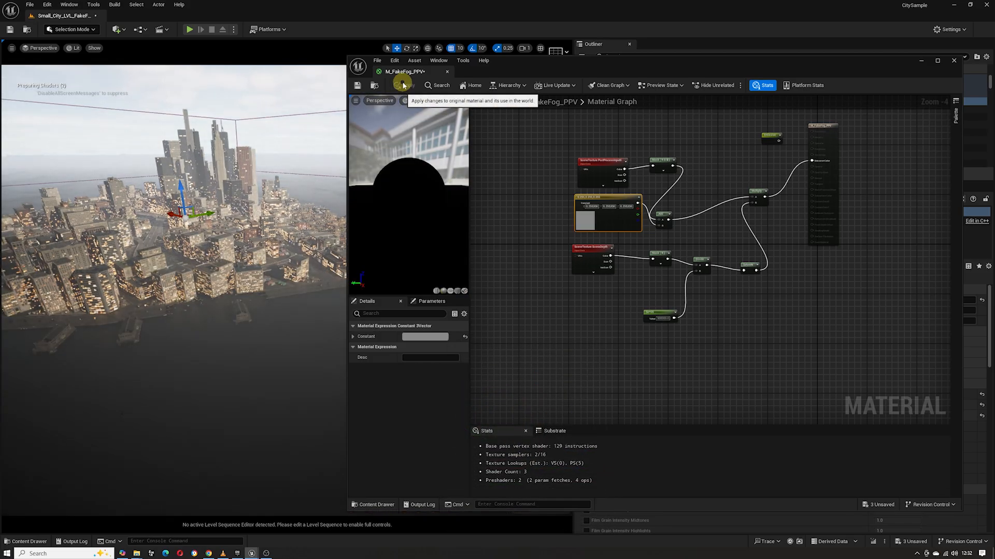
- Shift the fog color node slightly away from the Add node and move the depth constant up closer to the Divide
{"action": "left_click", "coordinate": [540, 270]}
{"action": "left_click_drag", "start_coordinate": [602, 198], "coordinate": [596, 201]}
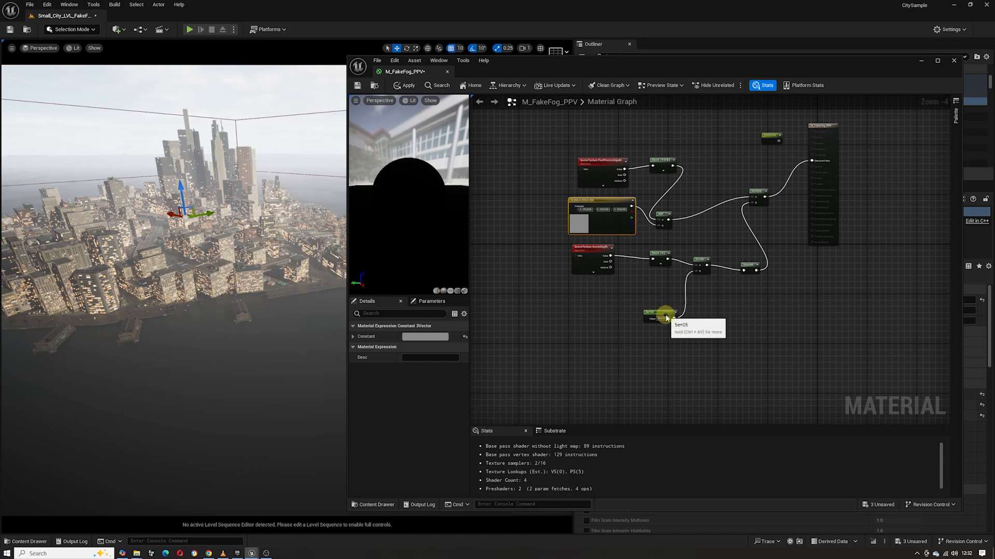
{"action": "left_click_drag", "start_coordinate": [658, 314], "coordinate": [658, 295]}
{"action": "left_click", "coordinate": [637, 320]}
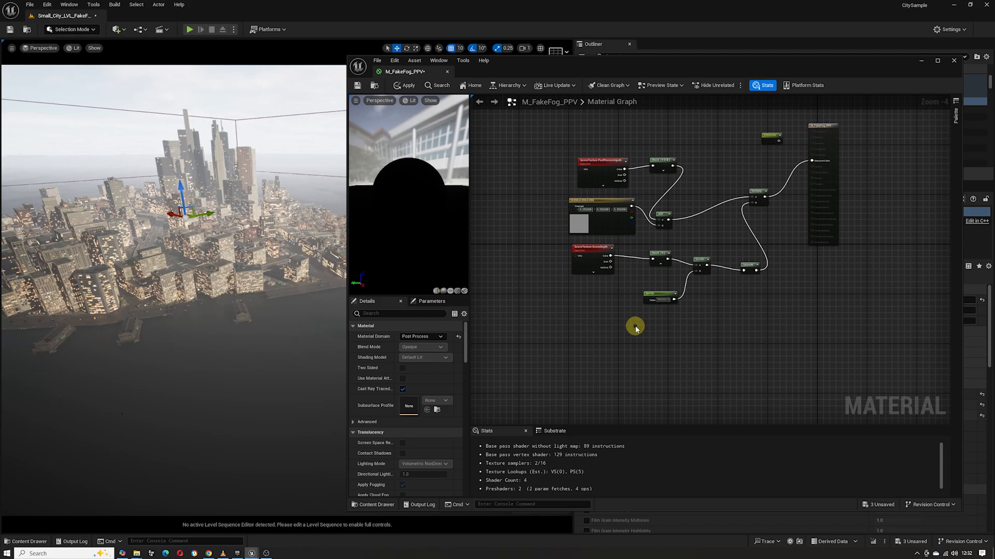
- Convert the constant dividing the scene depth into a parameter named "Min Depth"
{"action": "right_click", "coordinate": [653, 297]}
{"action": "left_click", "coordinate": [671, 320]}
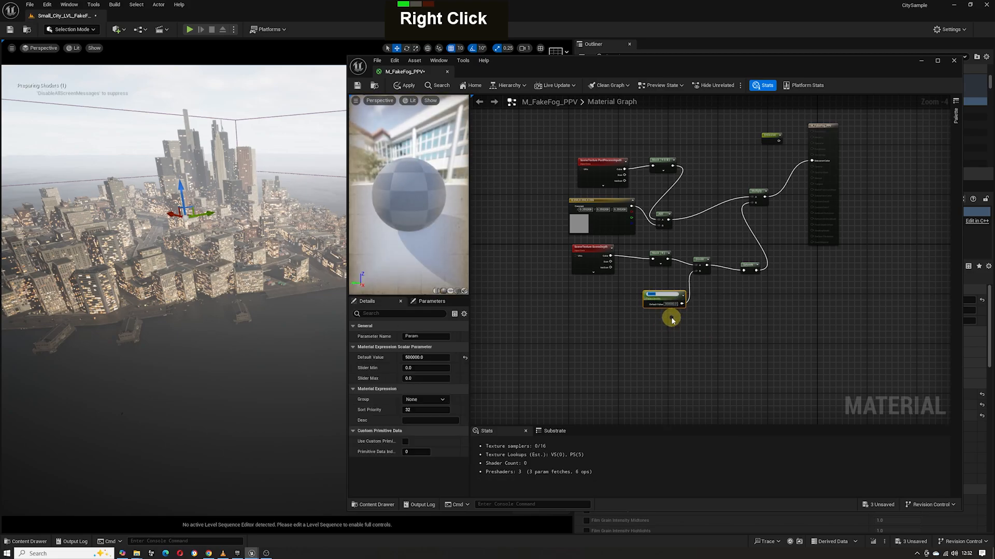
{"action": "type", "text": "M<"}
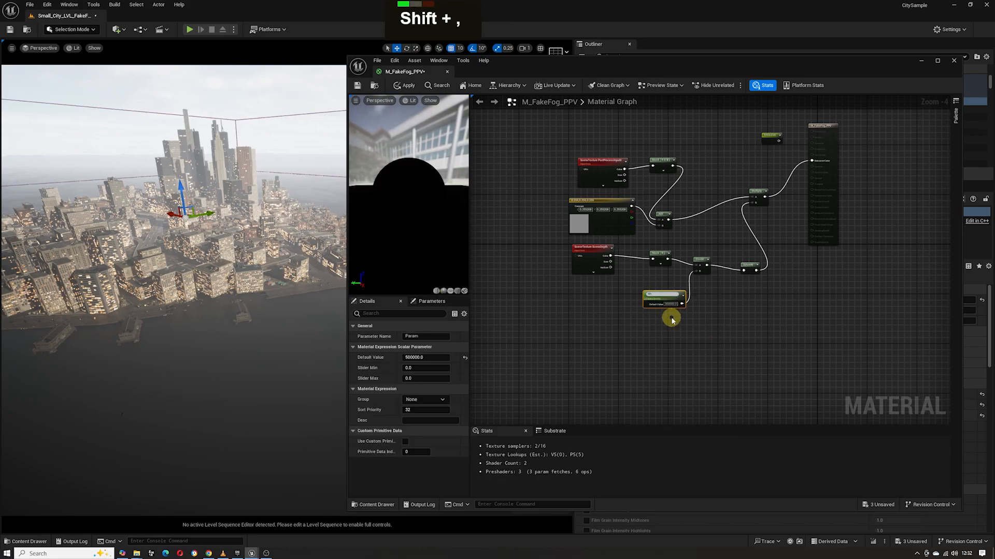
{"action": "key", "text": "BackSpace"}
{"action": "key", "text": "BackSpace"}
{"action": "type", "text": "Min"}
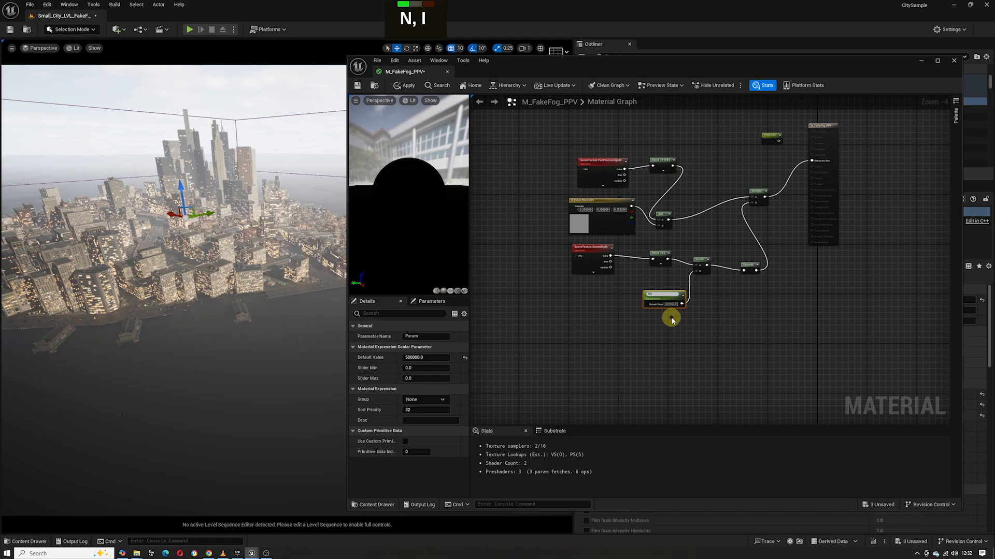
{"action": "type", "text": " Depth"}
{"action": "key", "text": "Return"}
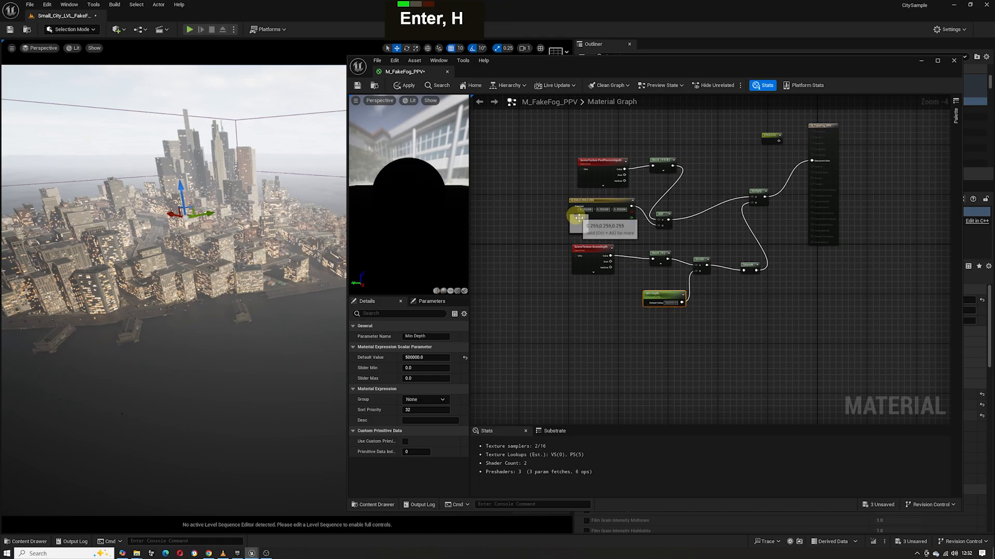
- Make room beside Min Depth, insert a LinearInterpolate node between its output and the Divide's B input, and apply the material
{"action": "left_click_drag", "start_coordinate": [662, 296], "coordinate": [652, 289]}
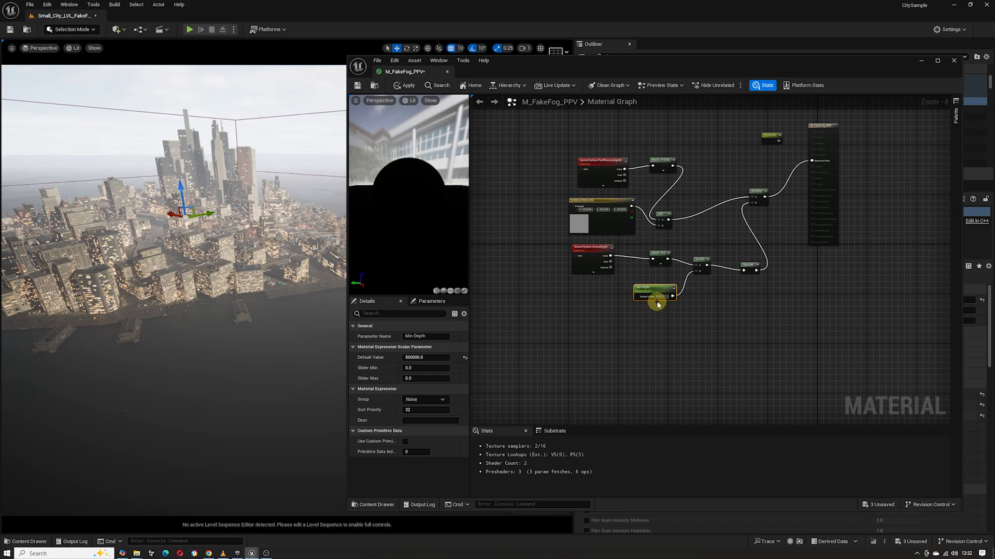
{"action": "left_click_drag", "start_coordinate": [657, 304], "coordinate": [624, 311]}
{"action": "right_click", "coordinate": [673, 310]}
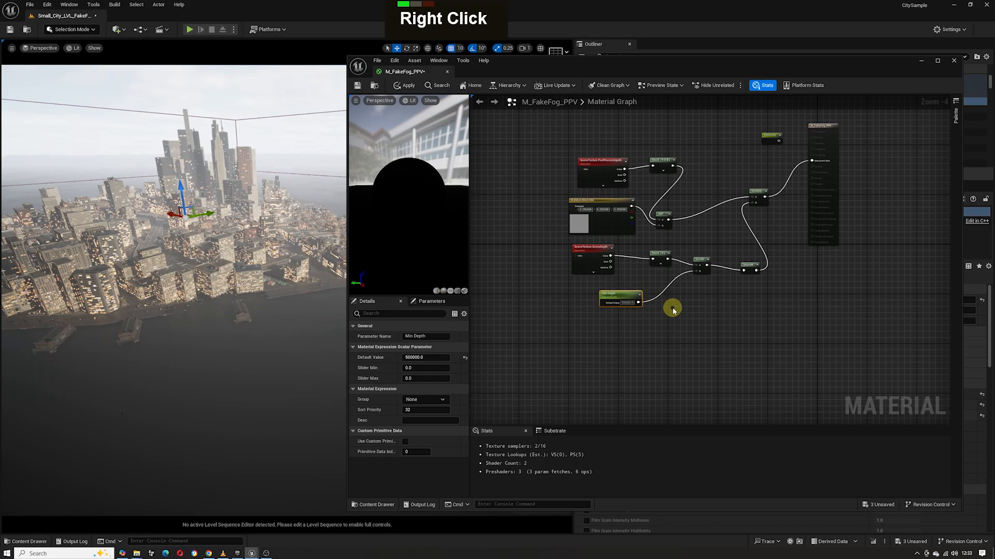
{"action": "type", "text": "lerp"}
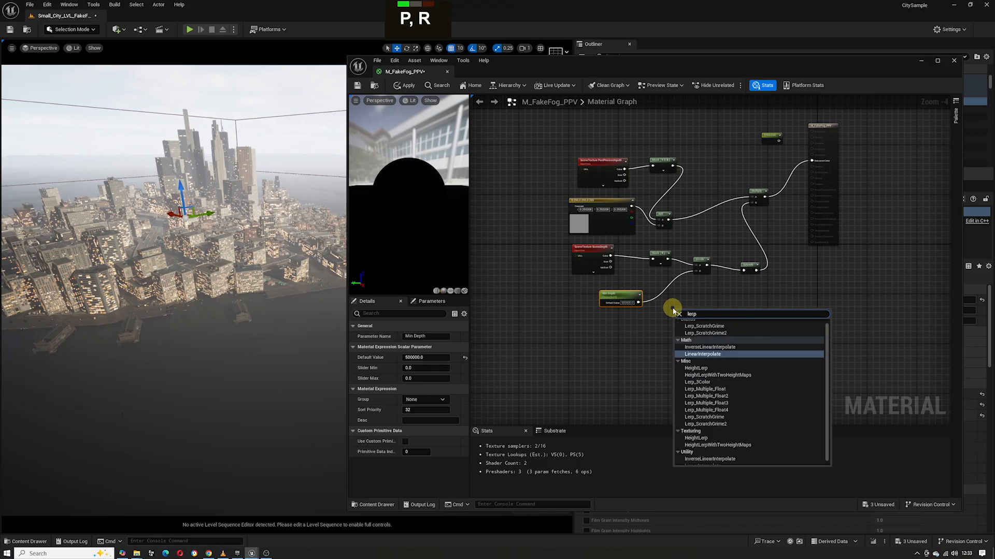
{"action": "left_click", "coordinate": [722, 354]}
{"action": "left_click_drag", "start_coordinate": [678, 312], "coordinate": [697, 269]}
{"action": "left_click", "coordinate": [406, 88]}
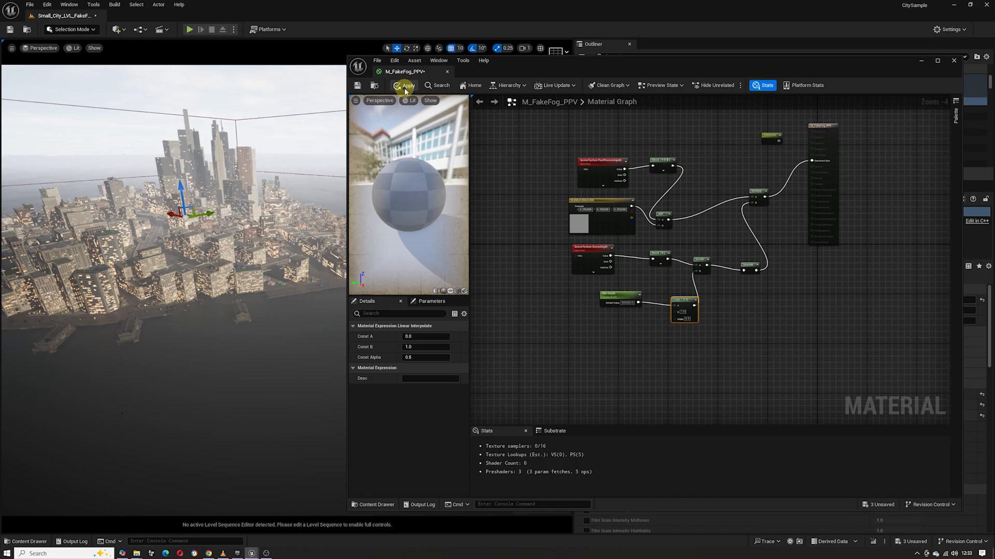
- Duplicate the Min Depth parameter, place the copy below the original and connect it to the Lerp's B input
{"action": "left_click", "coordinate": [622, 299]}
{"action": "key", "text": "ctrl+d"}
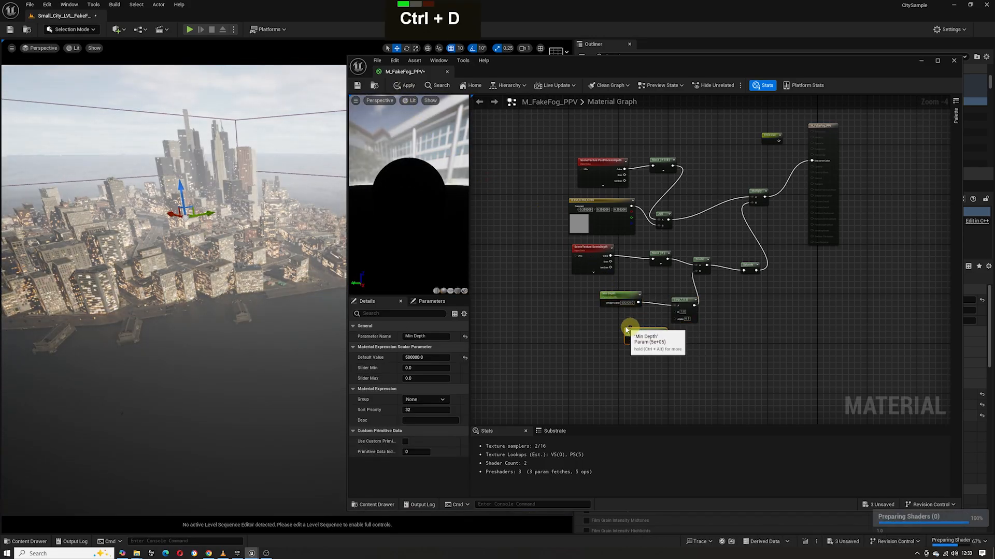
{"action": "left_click_drag", "start_coordinate": [627, 330], "coordinate": [618, 326]}
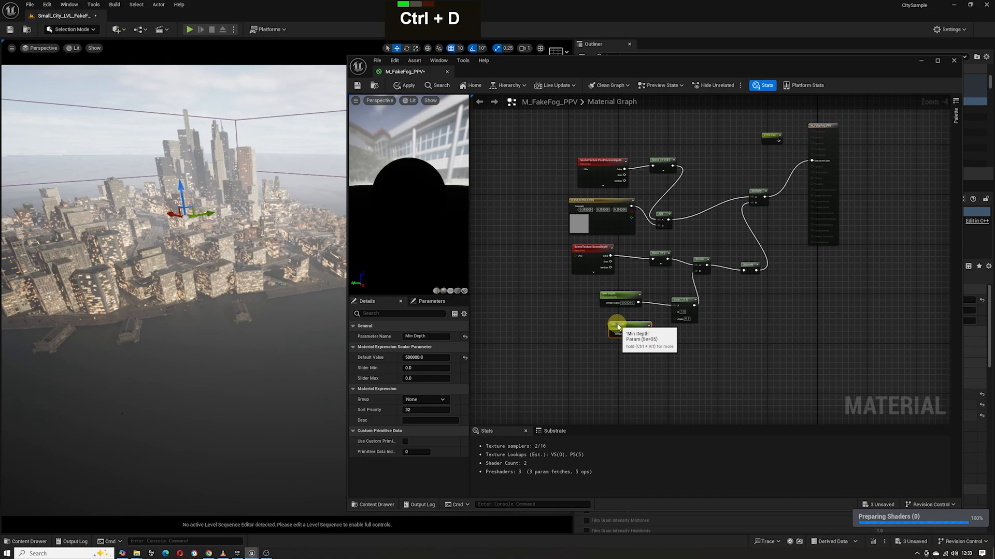
{"action": "left_click_drag", "start_coordinate": [617, 327], "coordinate": [608, 325]}
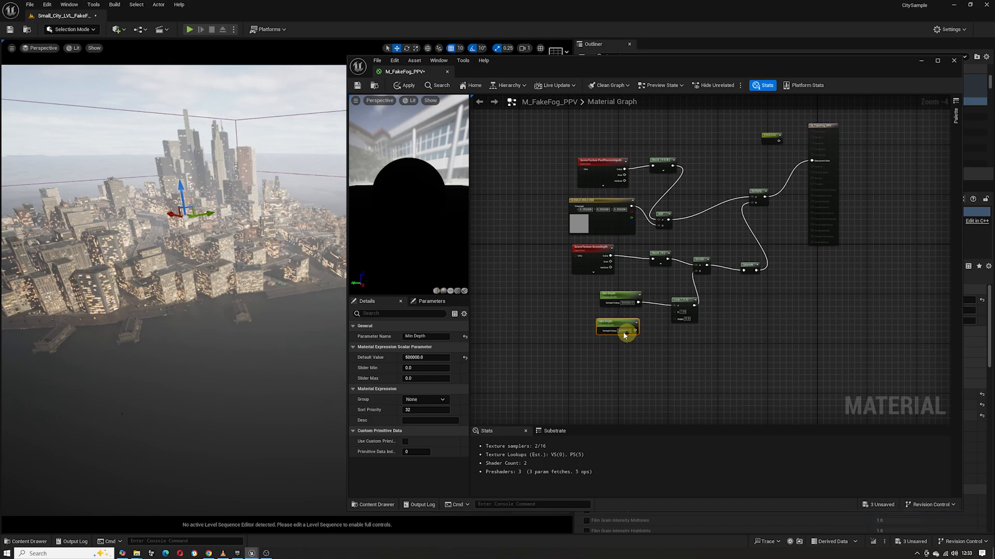
{"action": "left_click_drag", "start_coordinate": [635, 333], "coordinate": [676, 312]}
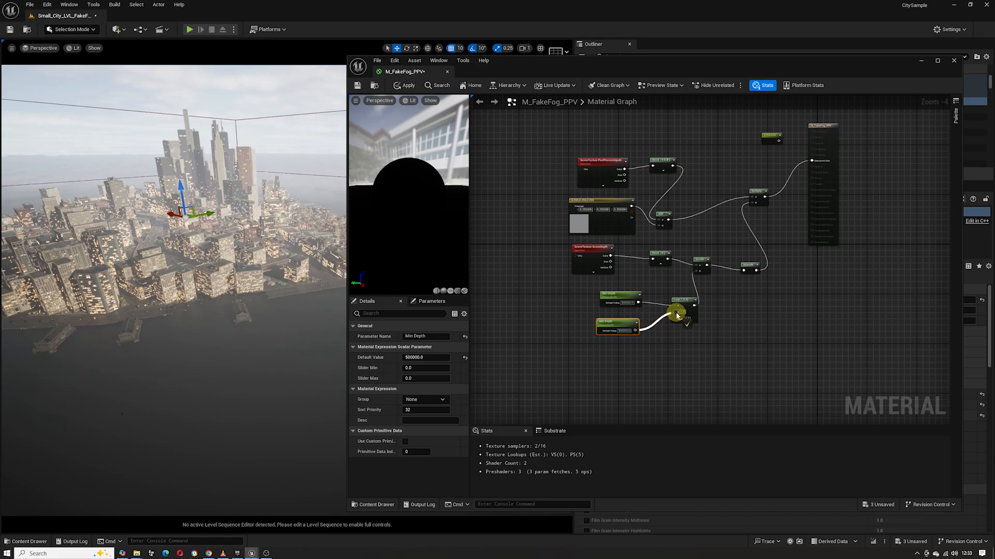
{"action": "left_click", "coordinate": [627, 334]}
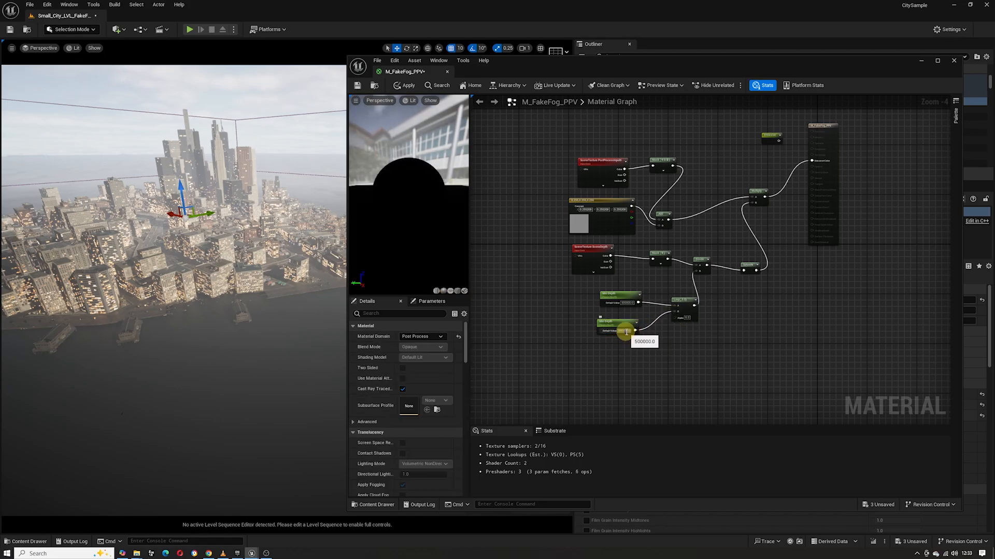
- Set the Min Depth parameter's default value to 5000 and apply the material
{"action": "double_click", "coordinate": [628, 303]}
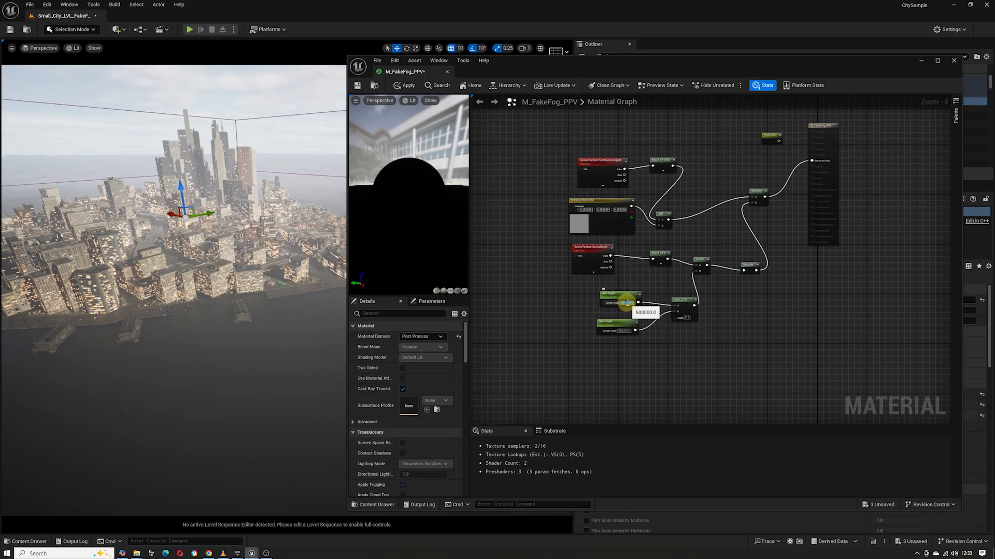
{"action": "type", "text": "5000"}
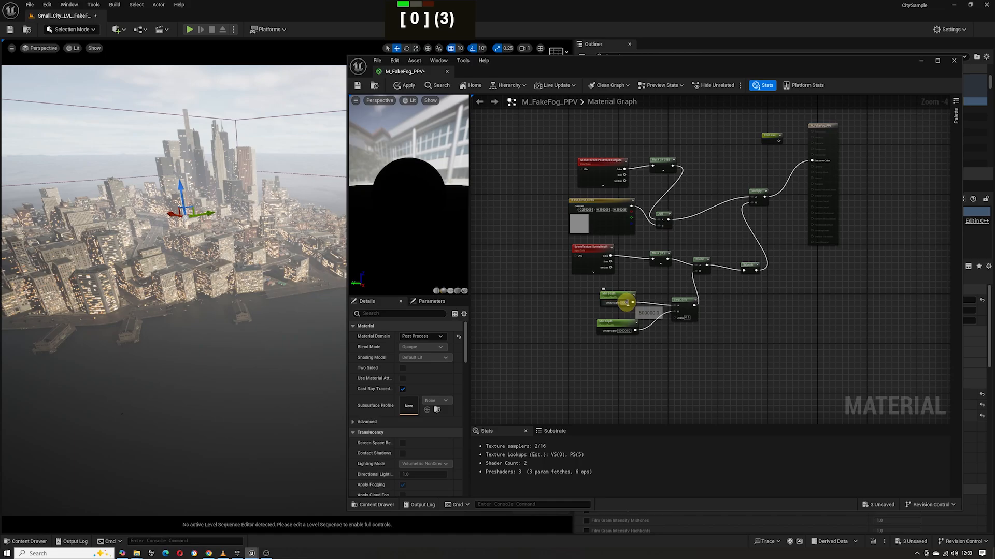
{"action": "key", "text": "Return"}
{"action": "left_click", "coordinate": [407, 91]}
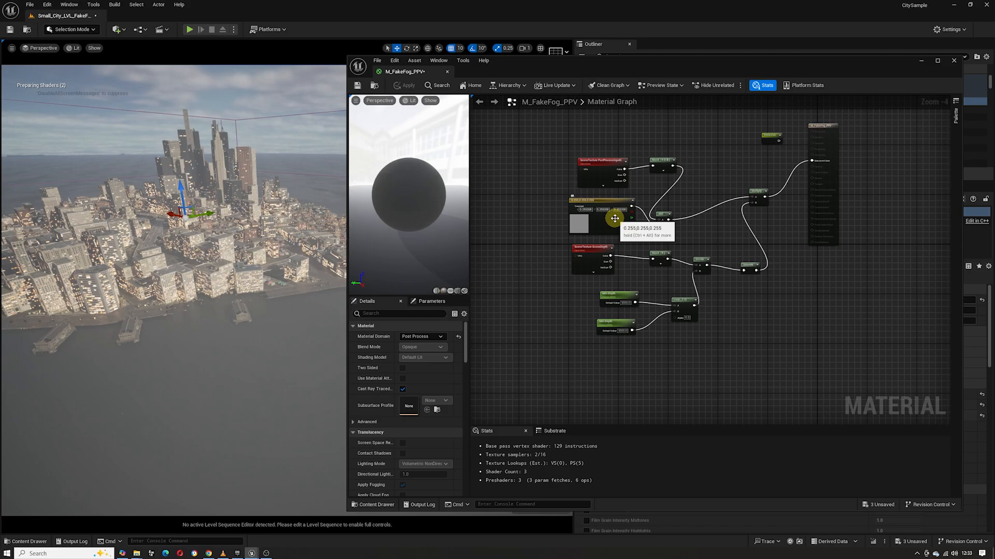
- Replace the duplicated Min Depth parameter with a new Constant node connected to the Lerp's B input
{"action": "left_click", "coordinate": [625, 303]}
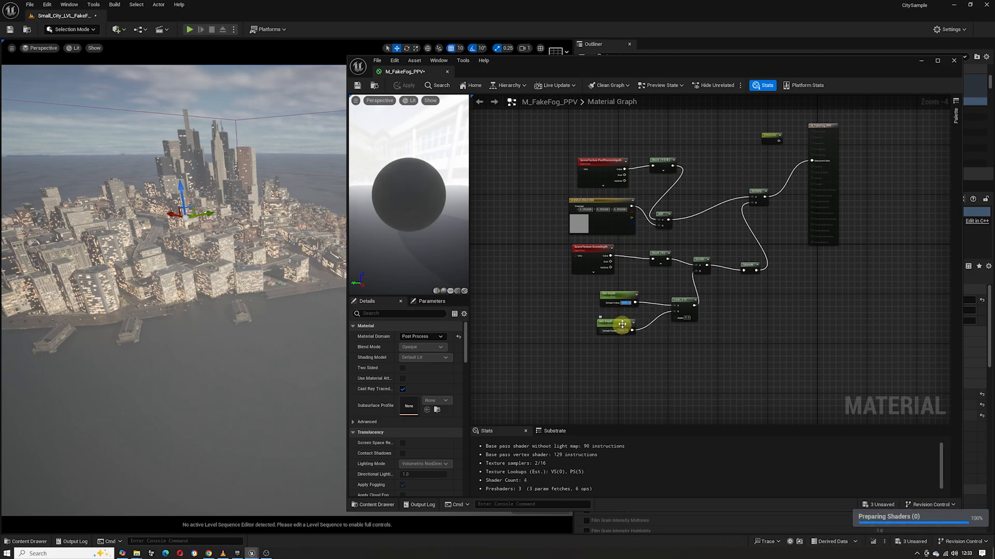
{"action": "left_click", "coordinate": [619, 324]}
{"action": "key", "text": "Delete"}
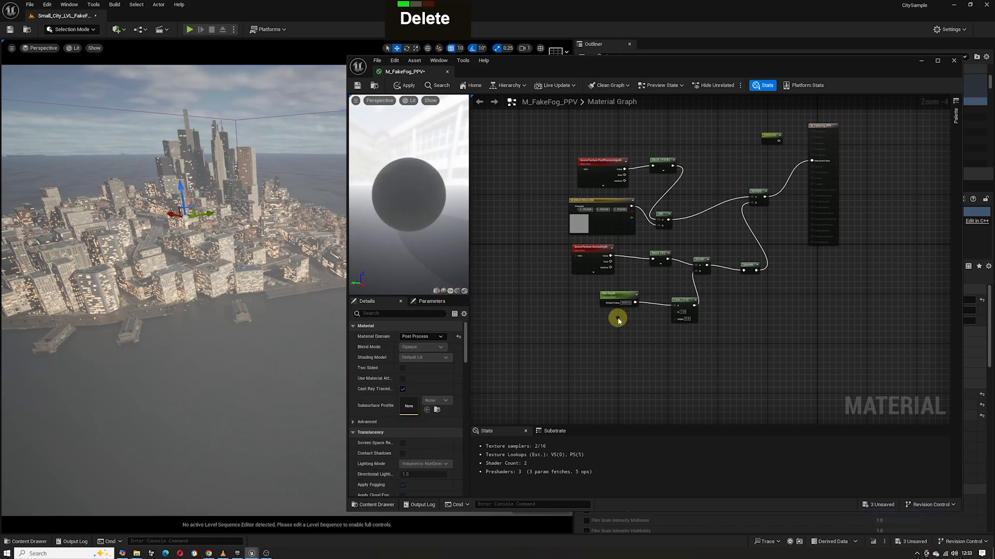
{"action": "key", "text": "1"}
{"action": "left_click", "coordinate": [619, 328]}
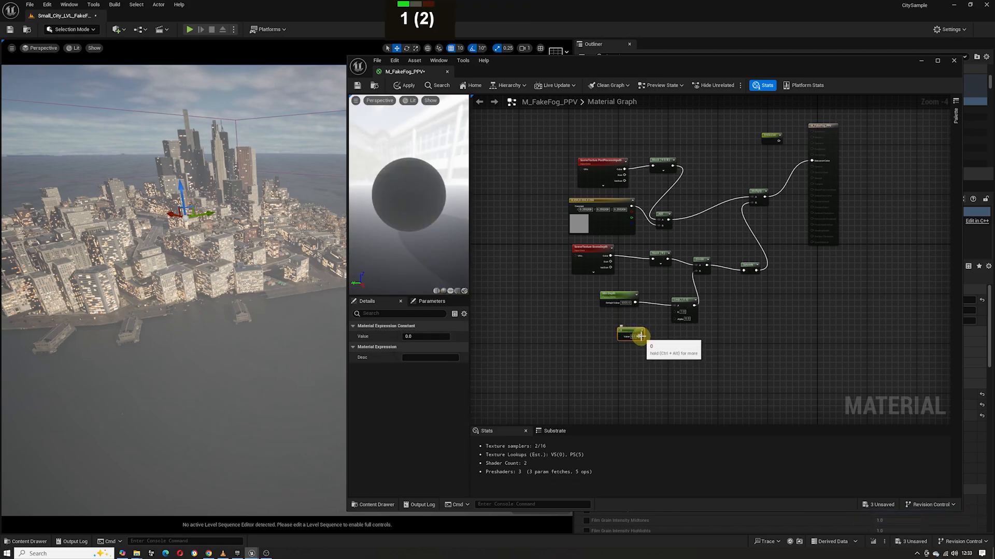
{"action": "mouse_move", "coordinate": [644, 337]}
{"action": "left_mouse_down"}
{"action": "mouse_move", "coordinate": [676, 311]}
{"action": "mouse_move", "coordinate": [627, 332]}
{"action": "left_mouse_up"}
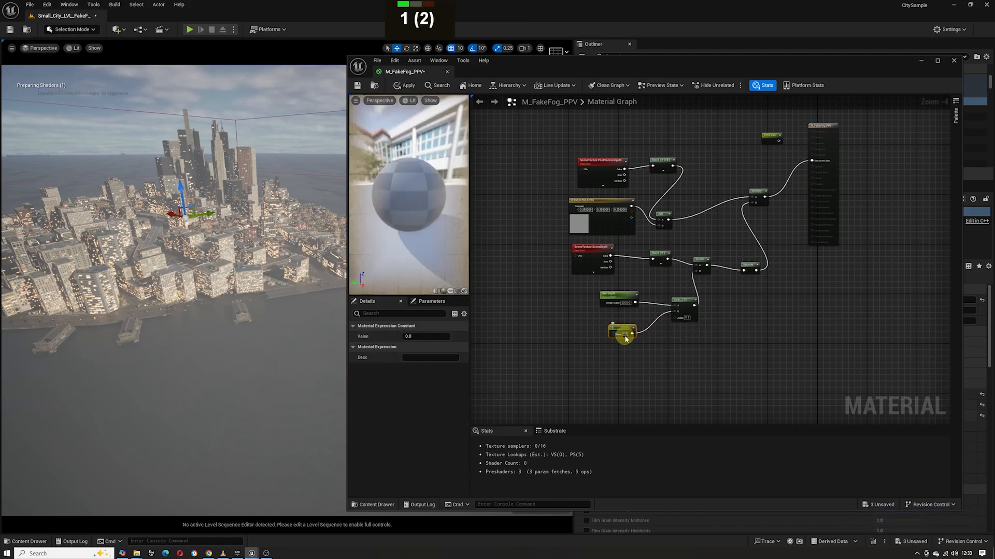
- Set the new constant feeding the Lerp's B input to 50000 and apply the material
{"action": "type", "text": "5"}
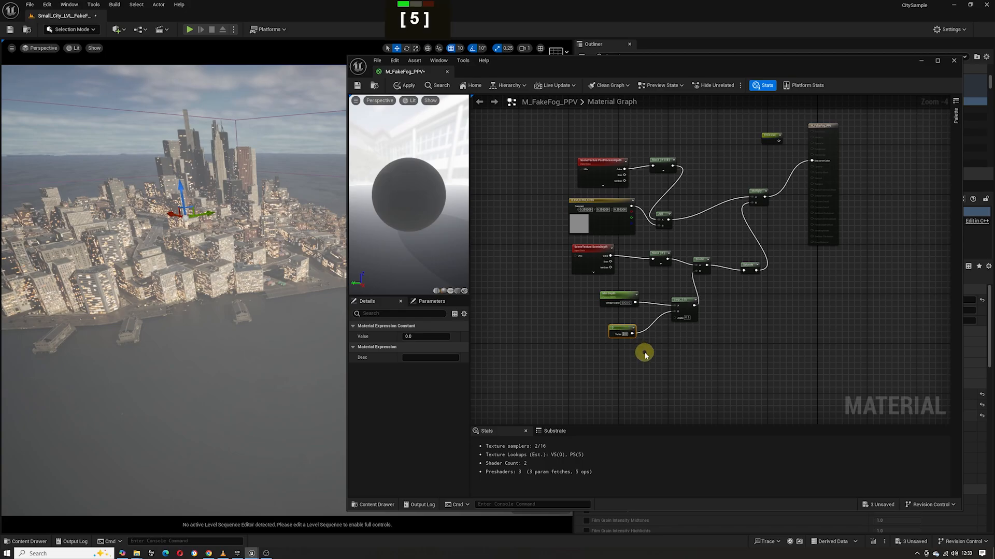
{"action": "type", "text": "0000"}
{"action": "key", "text": "Return"}
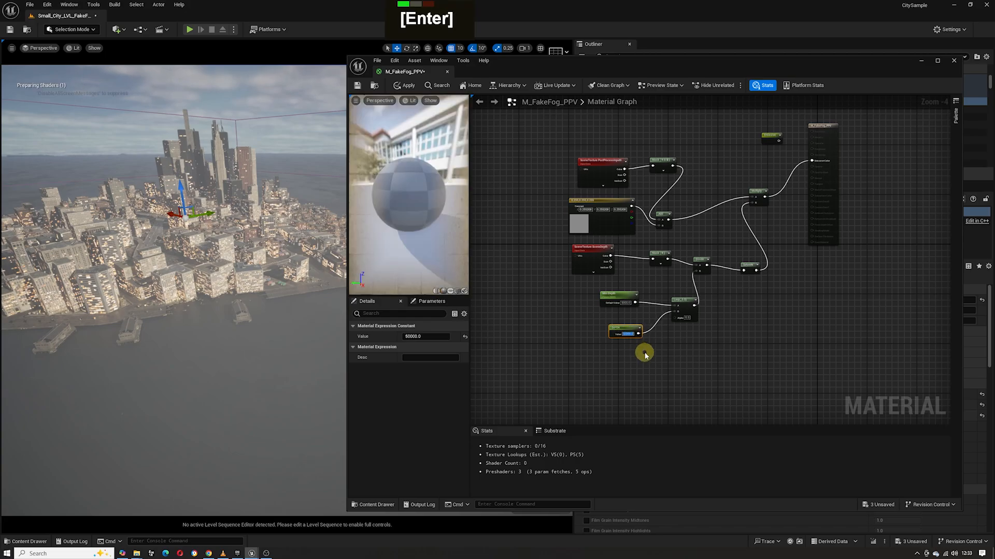
{"action": "left_click", "coordinate": [407, 87]}
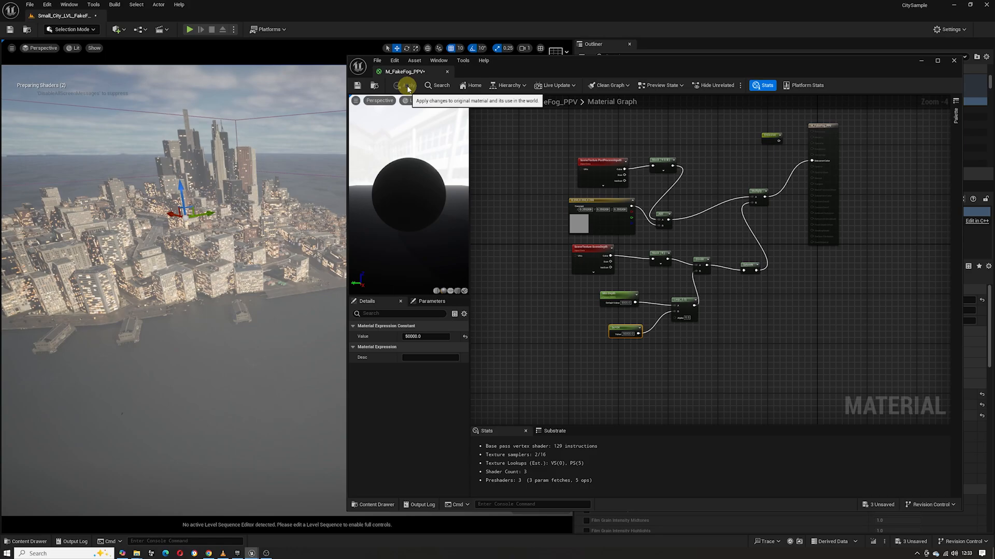
- Lower the Min Depth parameter's default value by removing trailing digits and apply the material
{"action": "double_click", "coordinate": [626, 303]}
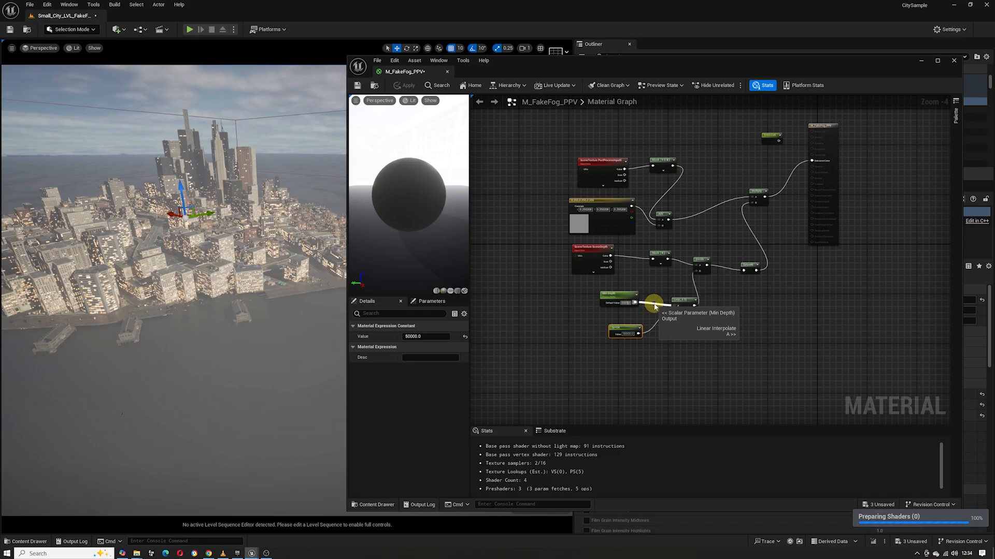
{"action": "key", "text": "BackSpace"}
{"action": "key", "text": "BackSpace"}
{"action": "key", "text": "Return"}
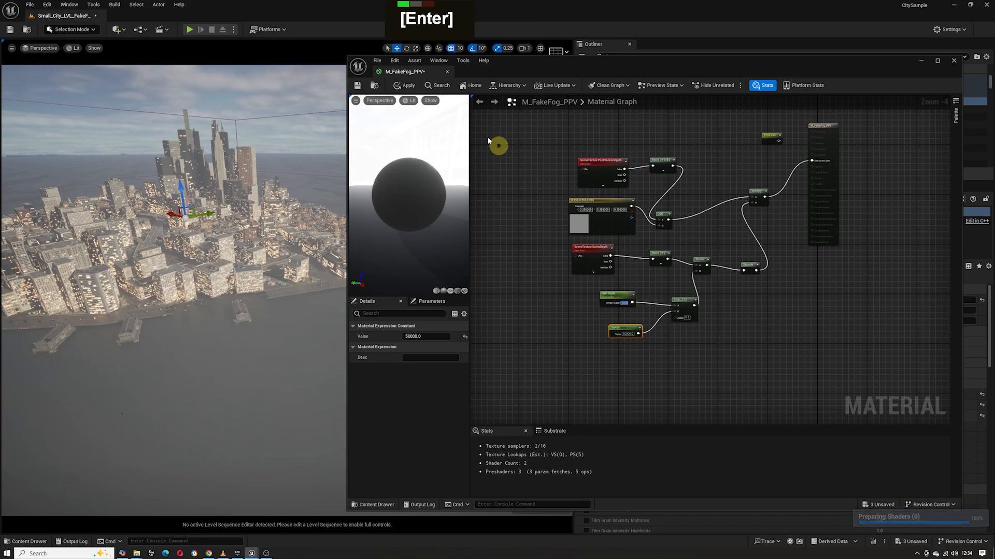
{"action": "left_click", "coordinate": [412, 87]}
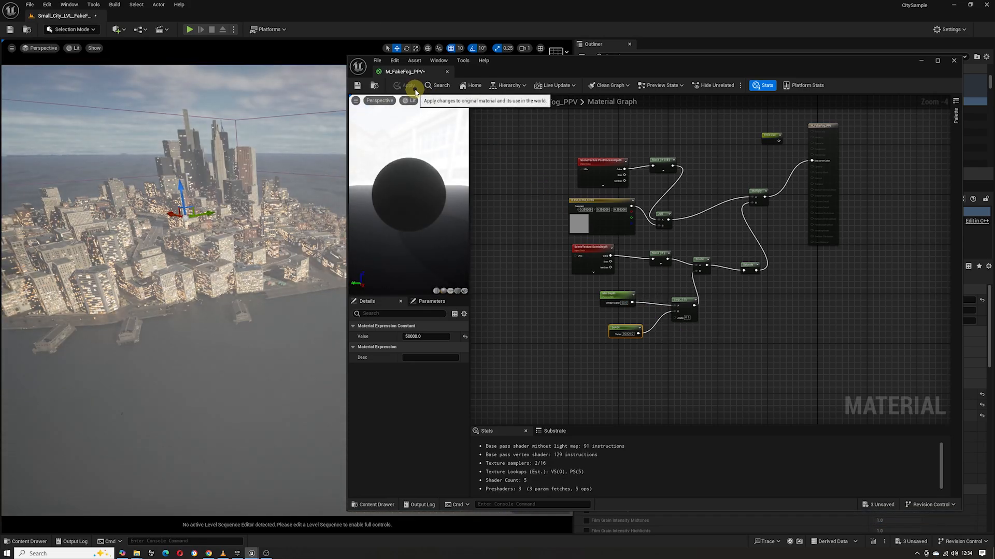
- Set the constant feeding the depth Lerp's B input to 5000000 and apply the material
{"action": "double_click", "coordinate": [626, 334]}
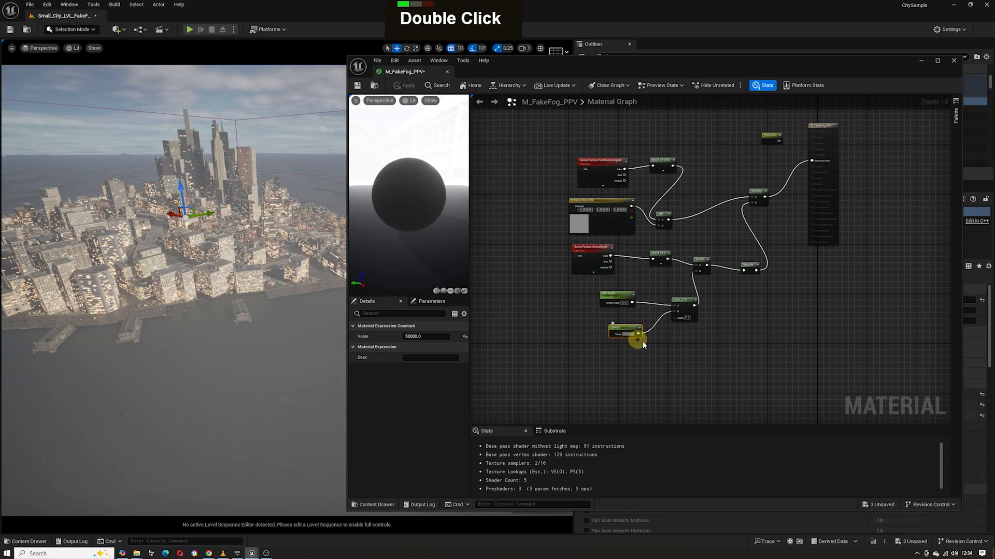
{"action": "type", "text": "00"}
{"action": "key", "text": "Return"}
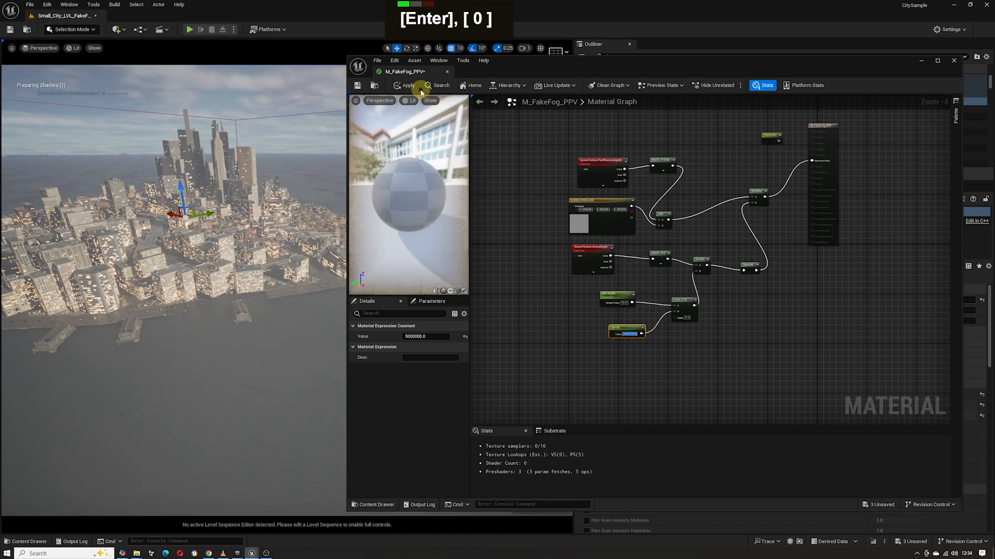
{"action": "left_click", "coordinate": [409, 86]}
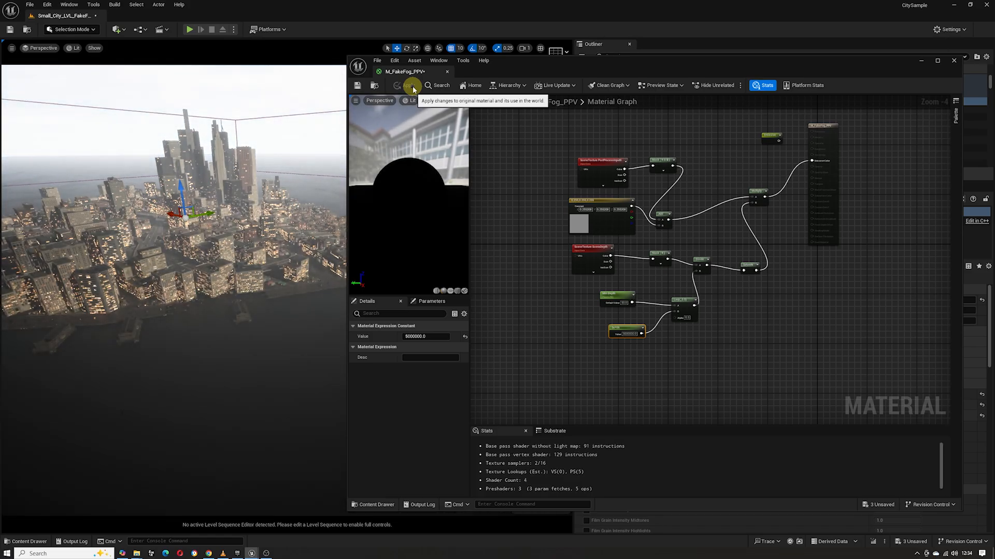
- Reduce the constant feeding the depth Lerp's B input to 500000 and apply the material
{"action": "double_click", "coordinate": [633, 334]}
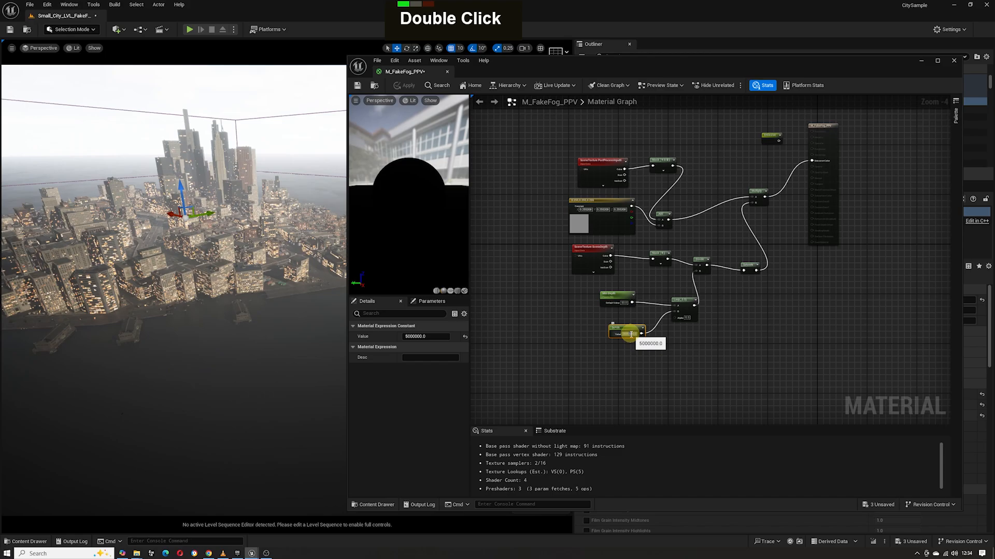
{"action": "key", "text": "BackSpace"}
{"action": "key", "text": "Return"}
{"action": "left_click", "coordinate": [408, 86]}
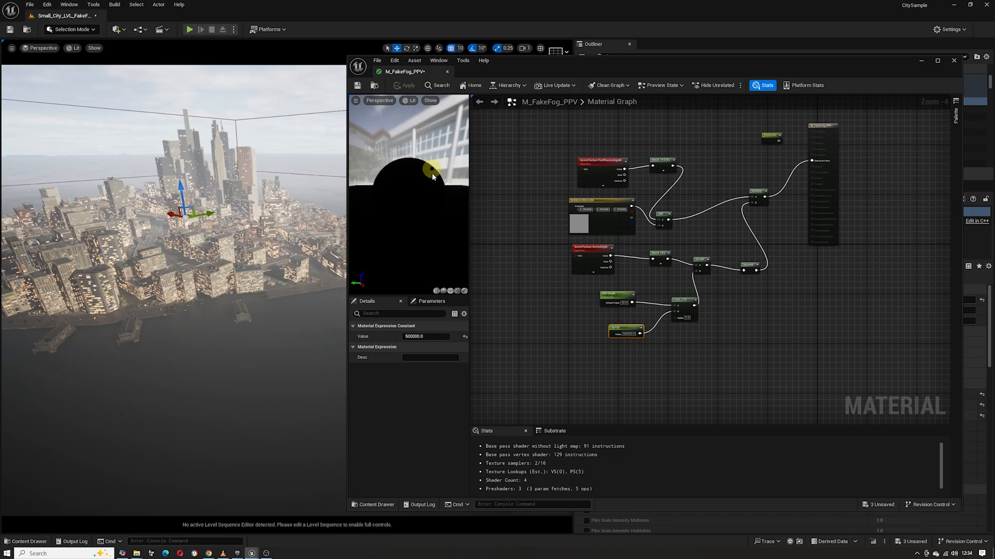
- Align the Constant node beneath the Min Depth parameter, raise Min Depth's default value a hundredfold and apply the material
{"action": "left_click_drag", "start_coordinate": [623, 329], "coordinate": [614, 327]}
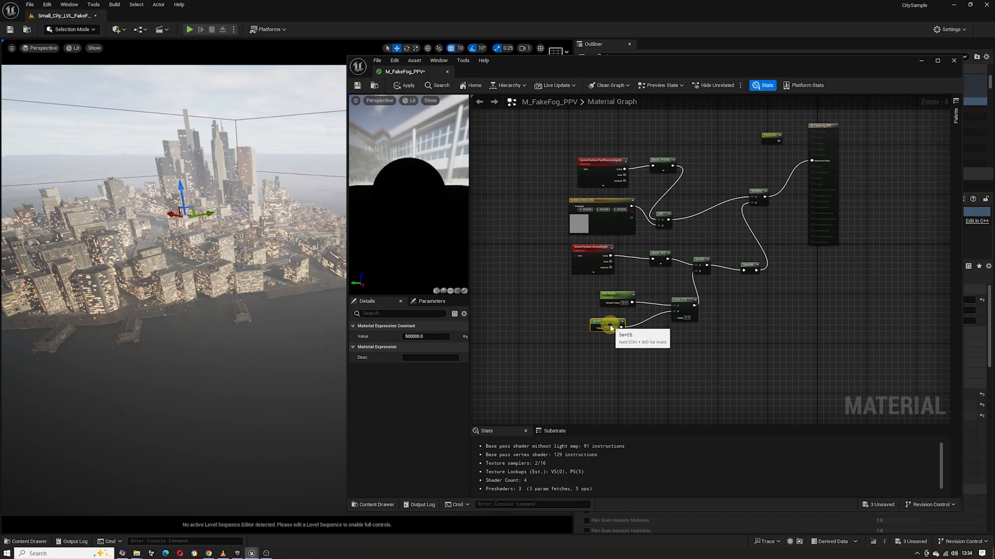
{"action": "double_click", "coordinate": [624, 304]}
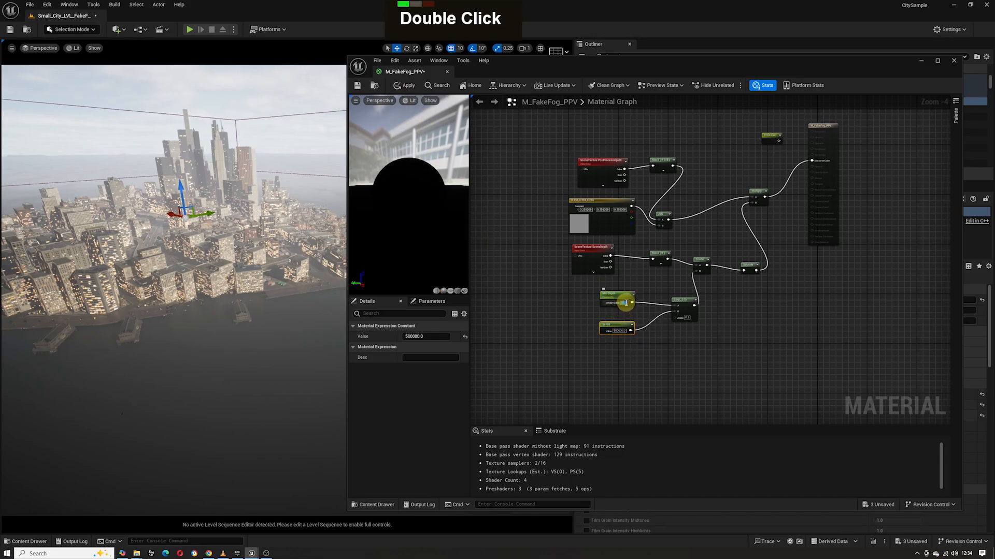
{"action": "type", "text": "00"}
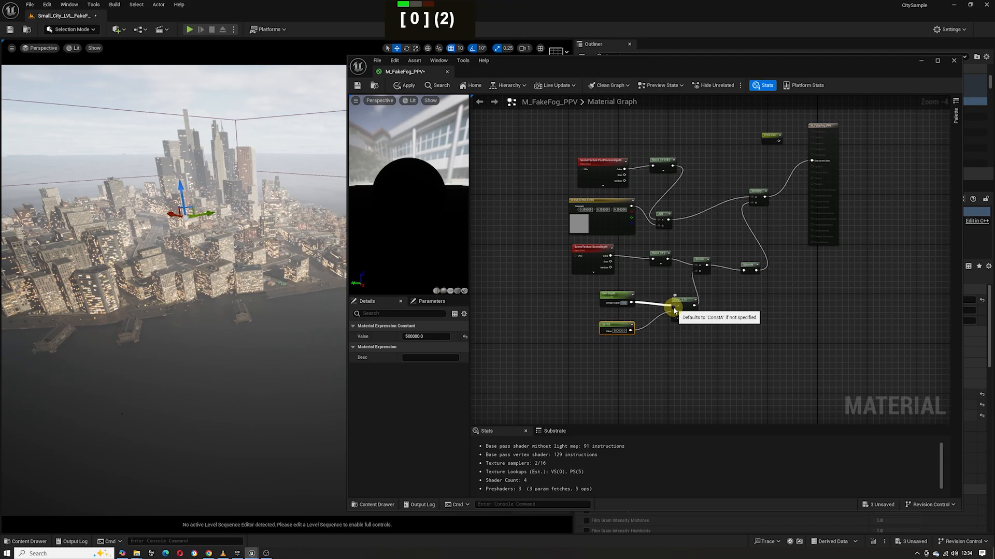
{"action": "key", "text": "Return"}
{"action": "left_click_drag", "start_coordinate": [672, 307], "coordinate": [673, 307]}
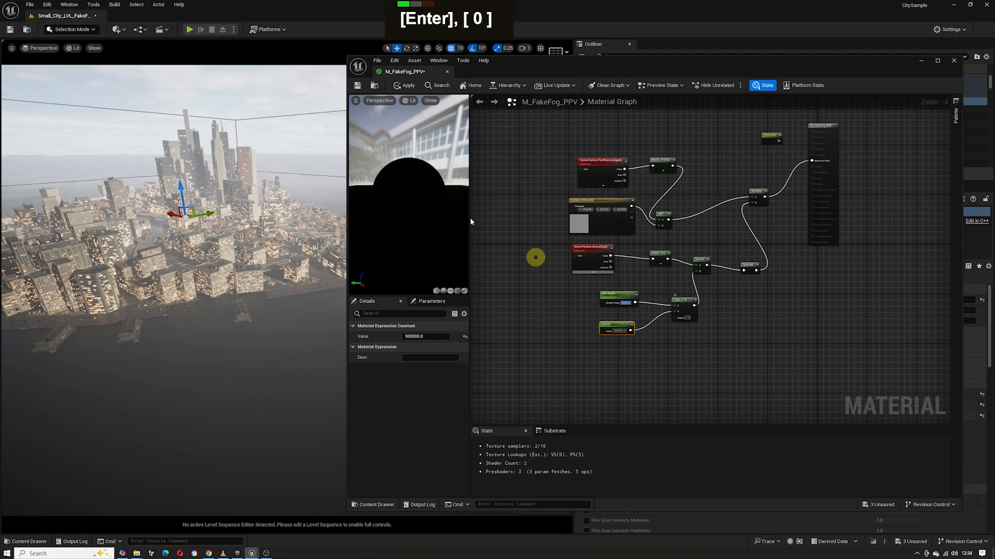
{"action": "left_click", "coordinate": [399, 84]}
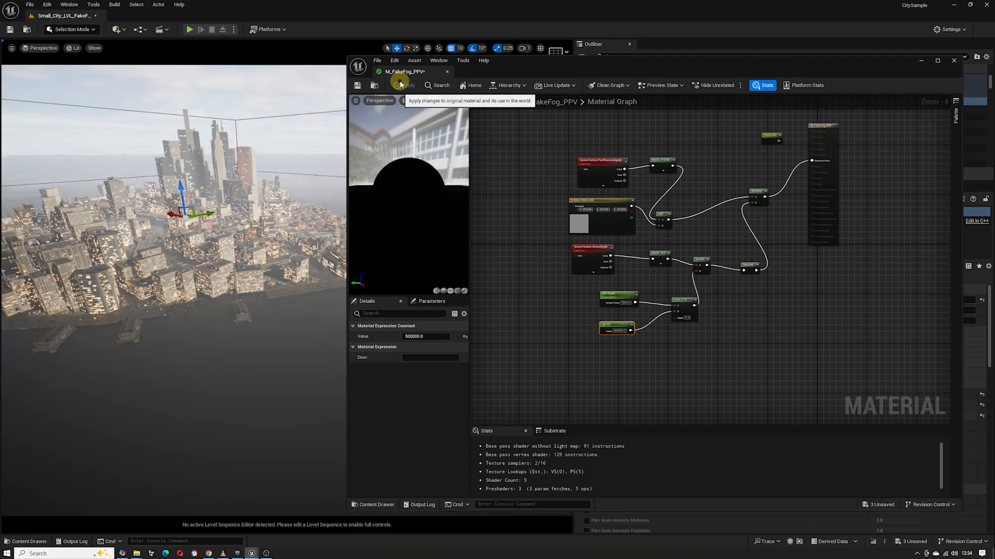
- Reduce the Min Depth parameter's default value to a tenth and apply the material
{"action": "left_click", "coordinate": [627, 303]}
{"action": "key", "text": "BackSpace"}
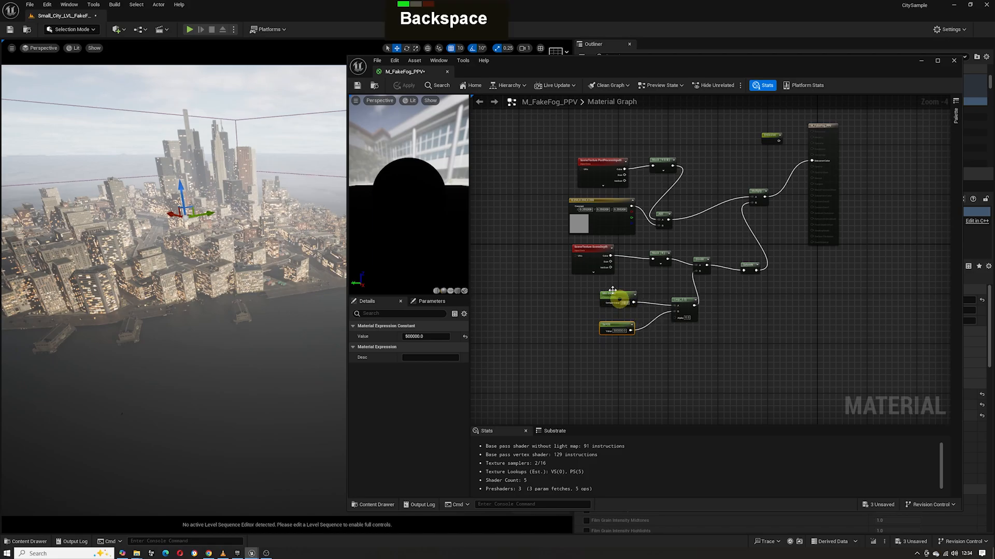
{"action": "key", "text": "Return"}
{"action": "left_click", "coordinate": [395, 86]}
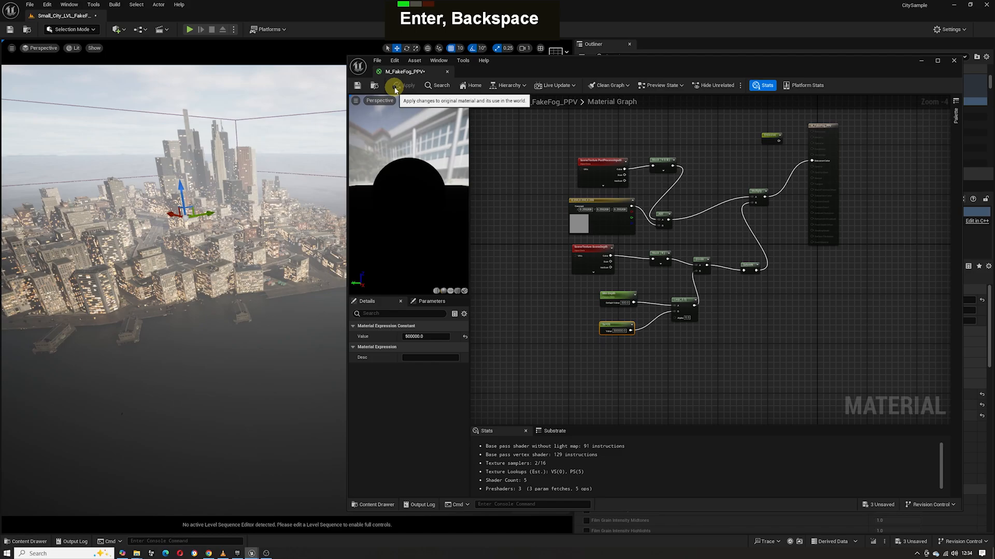
- Set the constant below Min Depth to 100000 and apply the material
{"action": "left_click", "coordinate": [558, 321]}
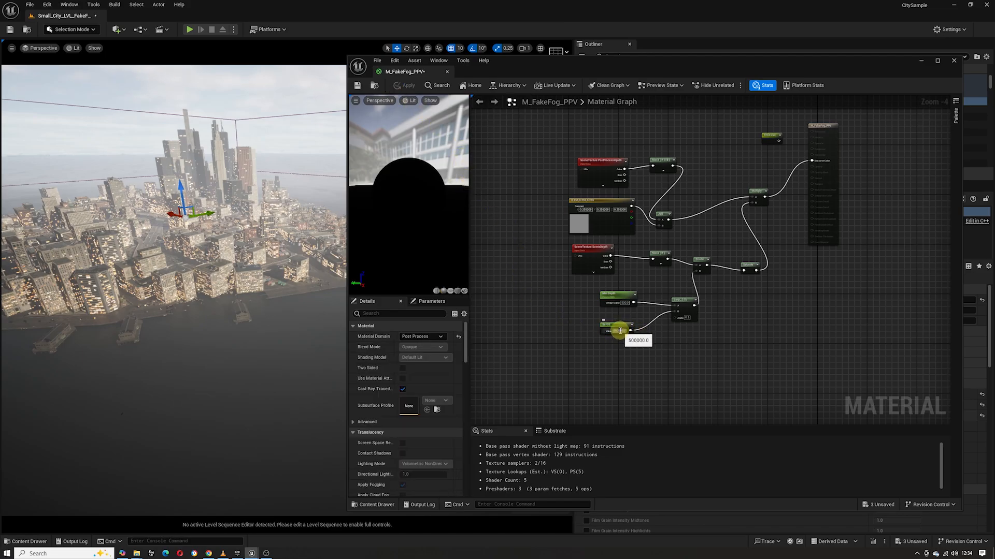
{"action": "double_click", "coordinate": [619, 330]}
{"action": "key", "text": "Delete"}
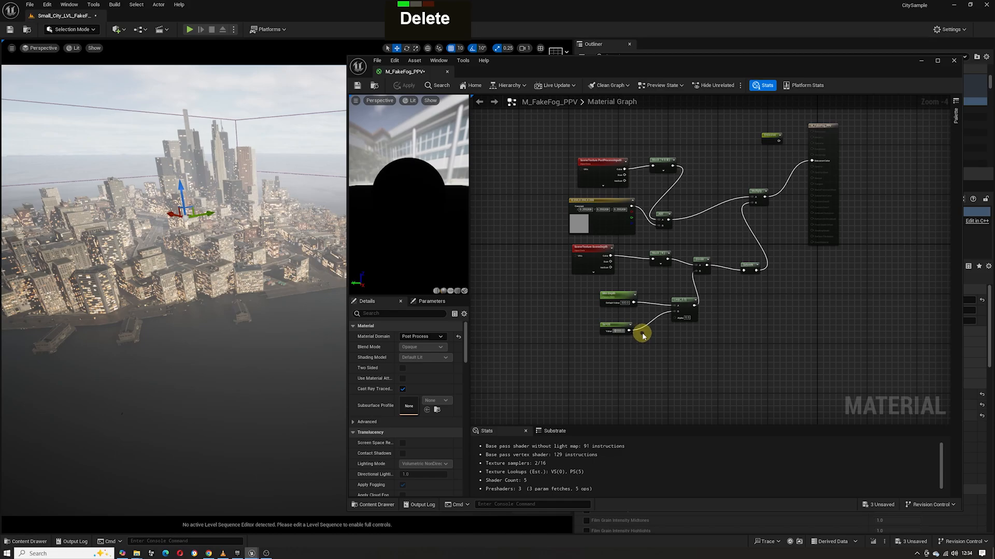
{"action": "type", "text": "01"}
{"action": "key", "text": "Delete"}
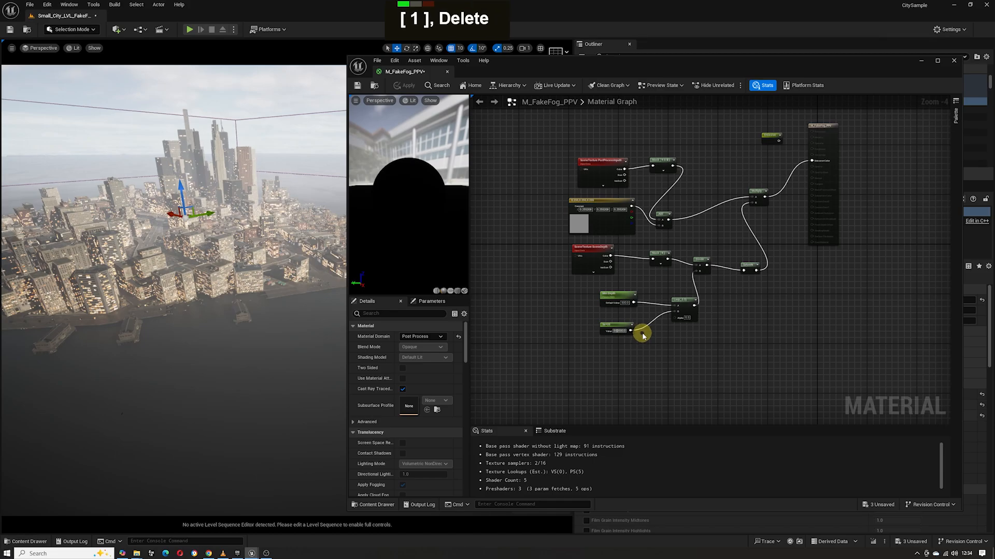
{"action": "key", "text": "BackSpace"}
{"action": "key", "text": "BackSpace"}
{"action": "type", "text": "10"}
{"action": "key", "text": "Return"}
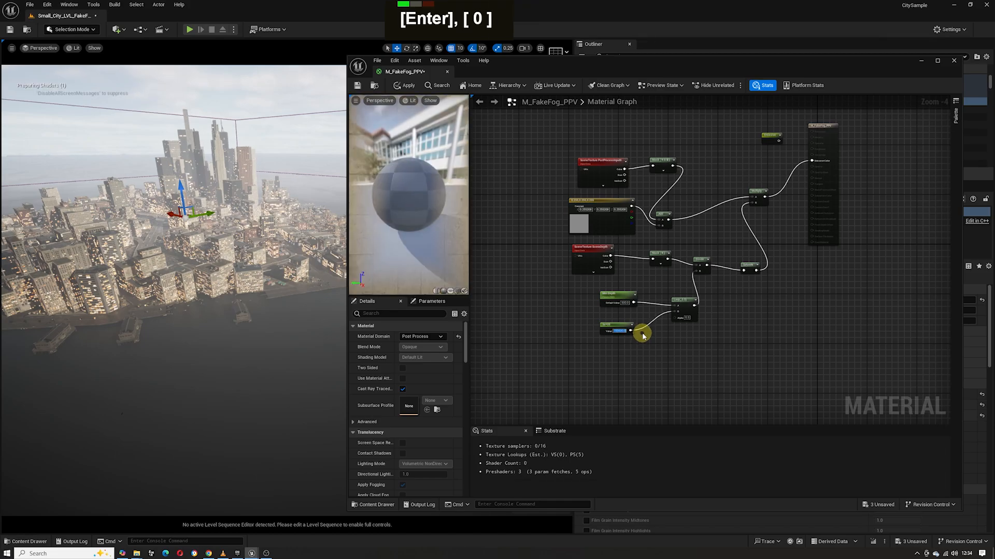
{"action": "left_click", "coordinate": [410, 85]}
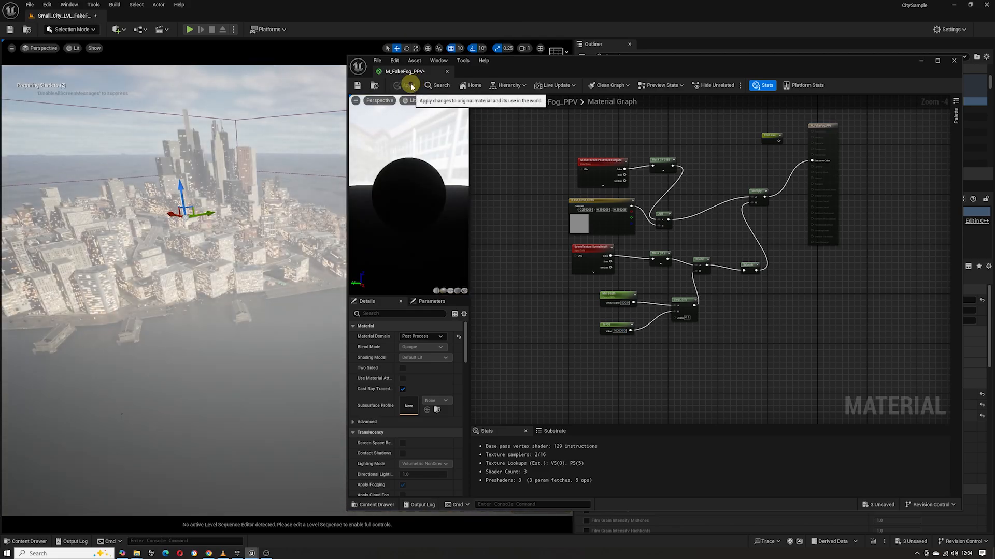
- Set the constant below Min Depth to 200000 and apply the material
{"action": "double_click", "coordinate": [615, 330]}
{"action": "key", "text": "Delete"}
{"action": "type", "text": "2"}
{"action": "key", "text": "Return"}
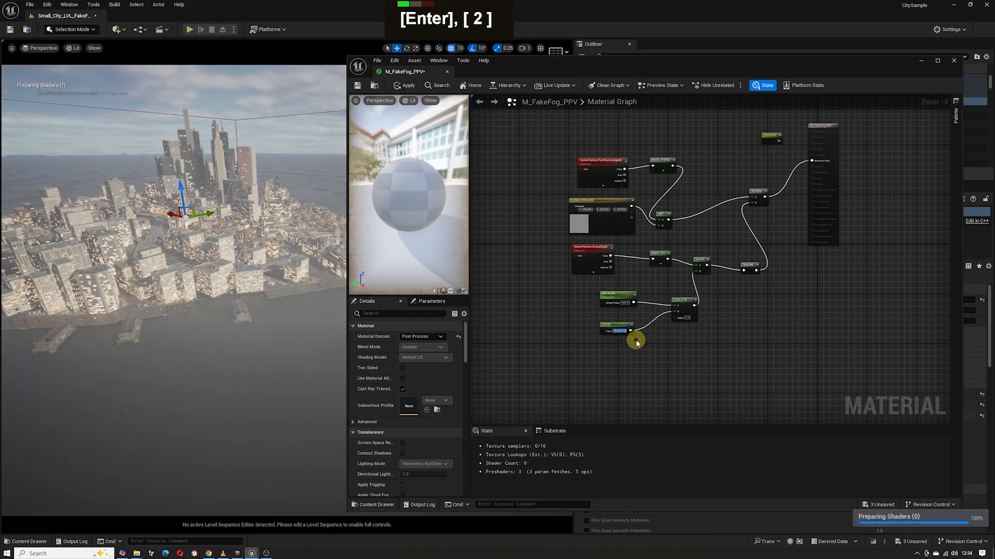
{"action": "left_click", "coordinate": [407, 85]}
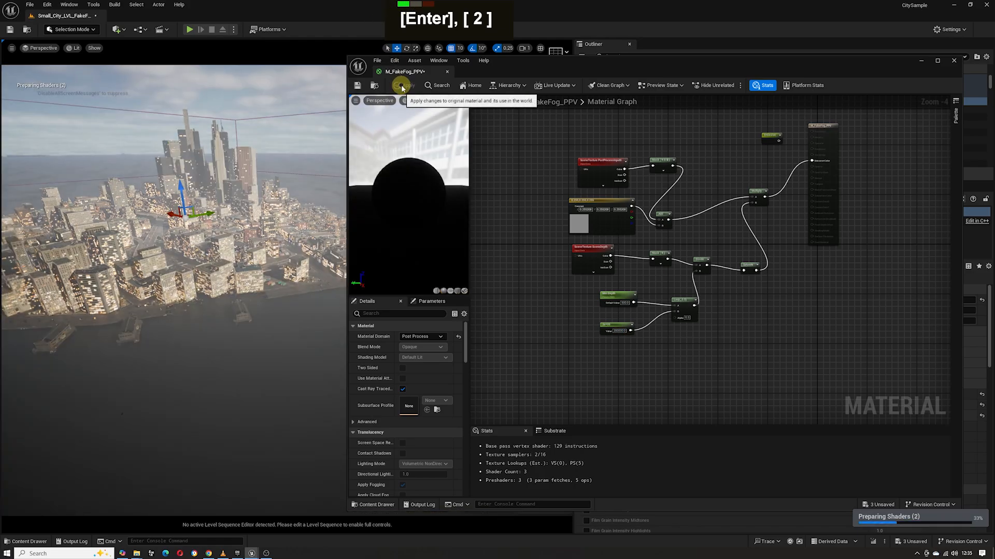
- Set the constant below Min Depth to 300000, apply the material and save it
{"action": "double_click", "coordinate": [618, 331]}
{"action": "left_click", "coordinate": [652, 336]}
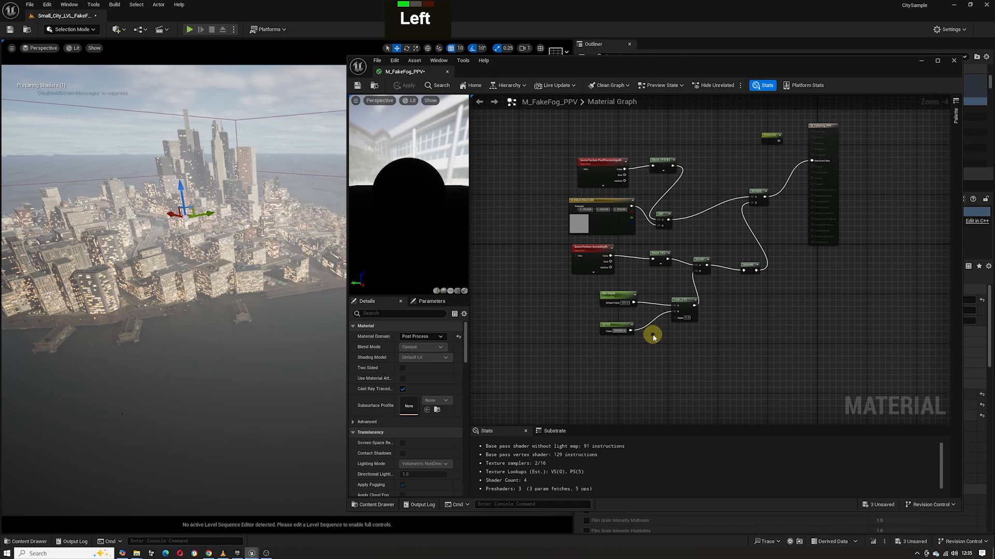
{"action": "key", "text": "BackSpace"}
{"action": "type", "text": "3"}
{"action": "key", "text": "Return"}
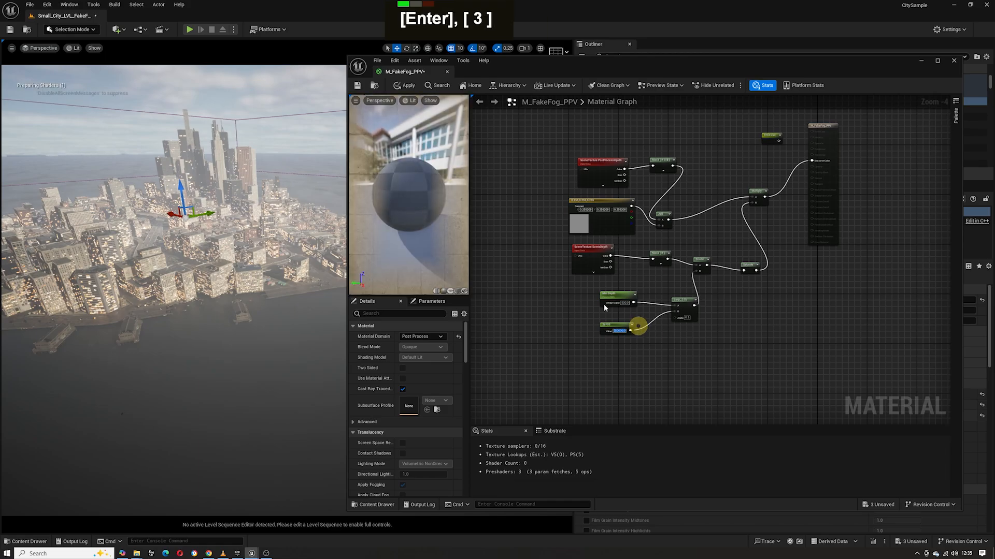
{"action": "left_click", "coordinate": [400, 87]}
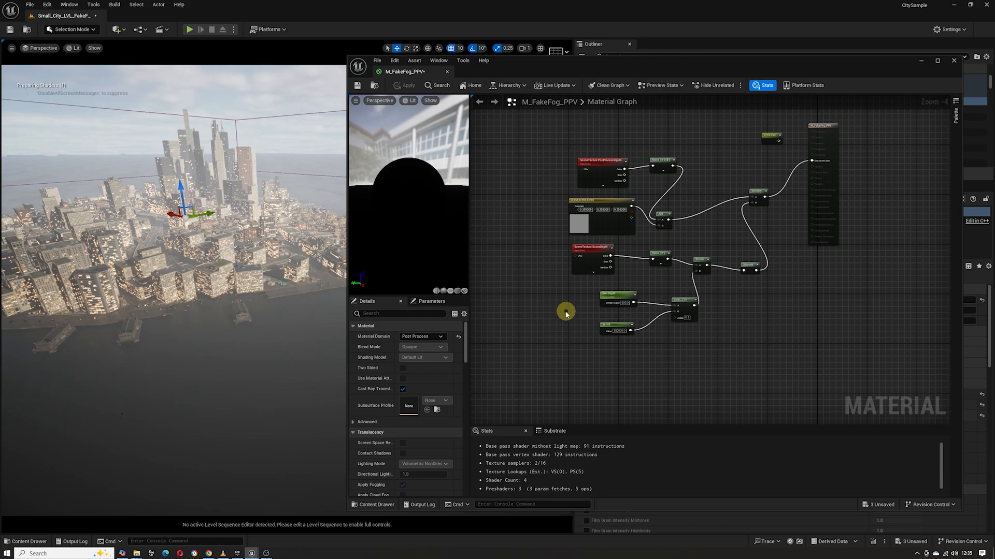
{"action": "key", "text": "ctrl+s"}
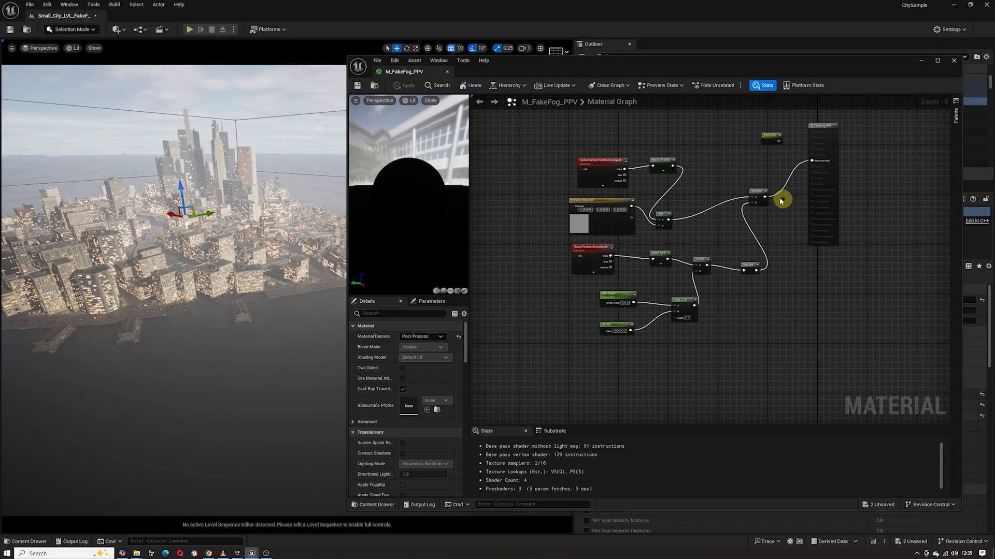
- Add a second Lerp node near the material output and move the Multiply node up, level with the scene color mask
{"action": "left_click_drag", "start_coordinate": [760, 195], "coordinate": [723, 198]}
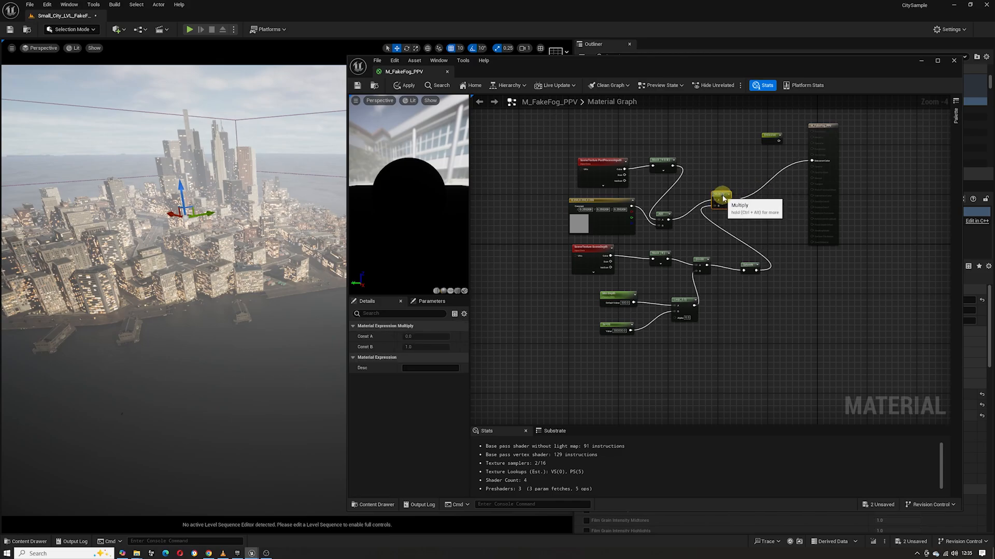
{"action": "key", "text": "l"}
{"action": "left_click", "coordinate": [772, 200]}
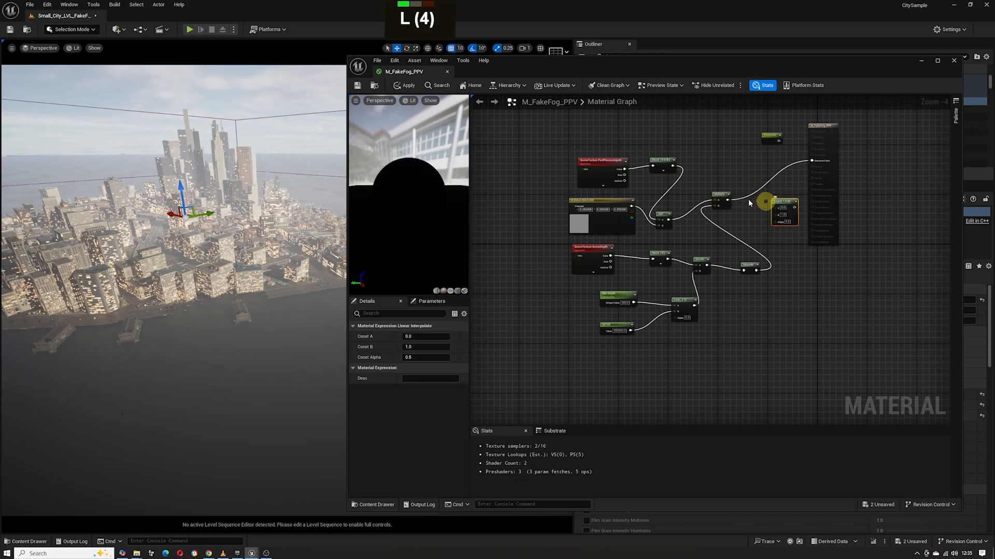
{"action": "left_click_drag", "start_coordinate": [728, 200], "coordinate": [768, 209]}
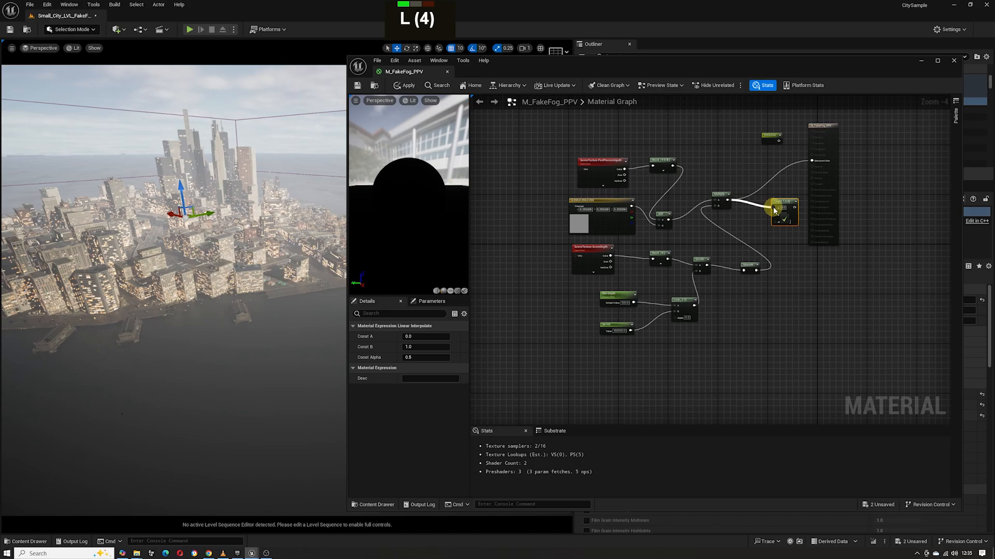
{"action": "left_click_drag", "start_coordinate": [773, 207], "coordinate": [743, 159]}
{"action": "left_click", "coordinate": [713, 166]}
{"action": "left_click_drag", "start_coordinate": [718, 196], "coordinate": [718, 162]}
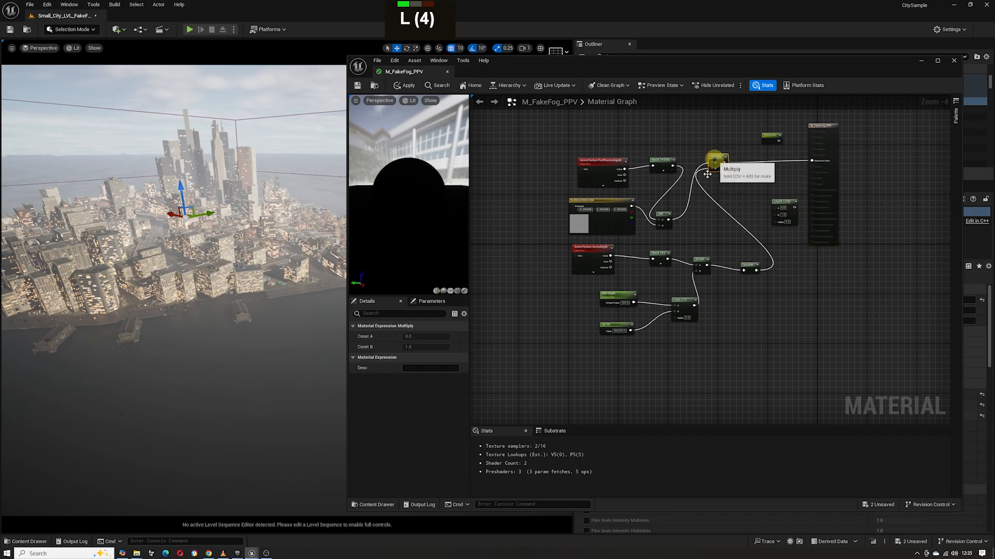
- Connect the masked scene color to the new Lerp's A, the Add result to B and the depth chain's result to Alpha, then apply
{"action": "left_click_drag", "start_coordinate": [669, 224], "coordinate": [776, 208]}
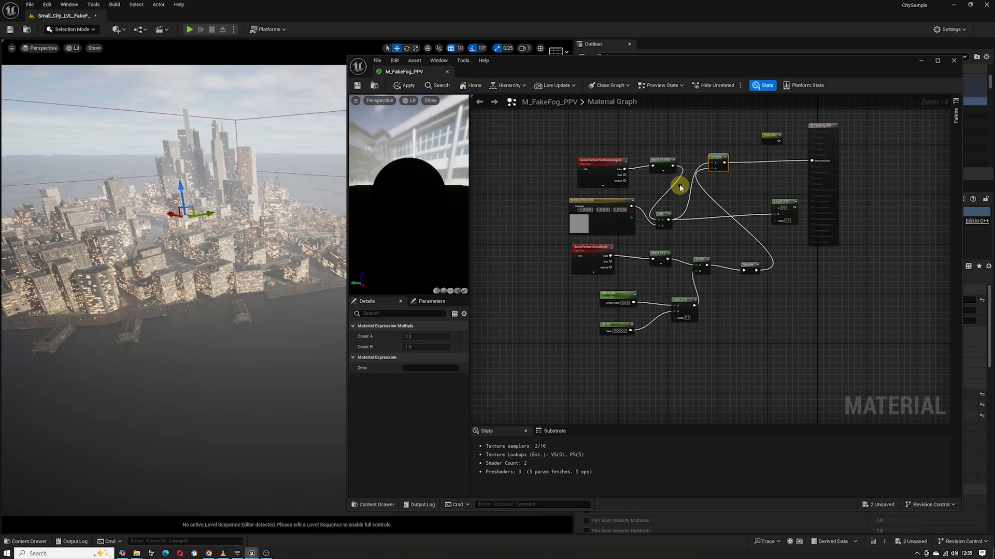
{"action": "left_click_drag", "start_coordinate": [673, 166], "coordinate": [780, 208]}
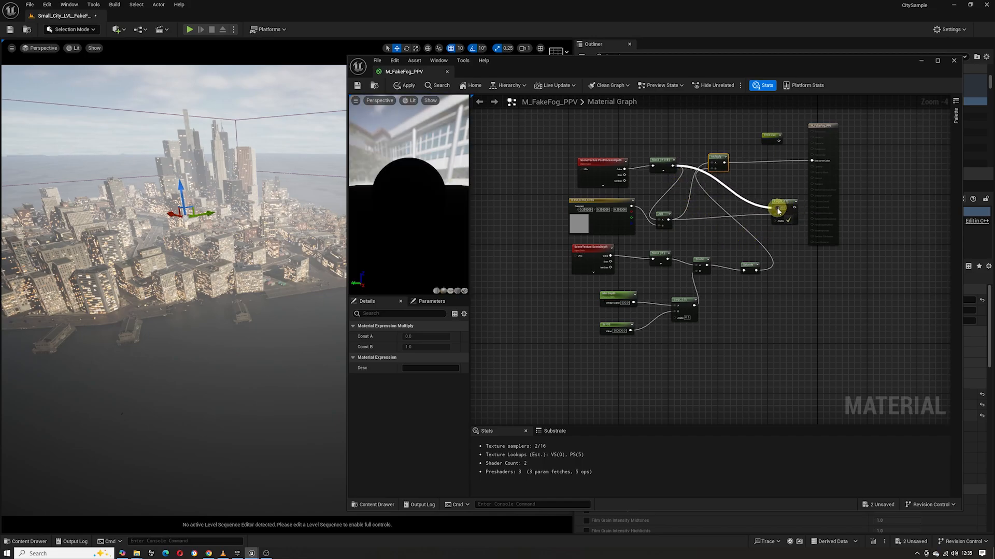
{"action": "left_click_drag", "start_coordinate": [757, 269], "coordinate": [776, 219]}
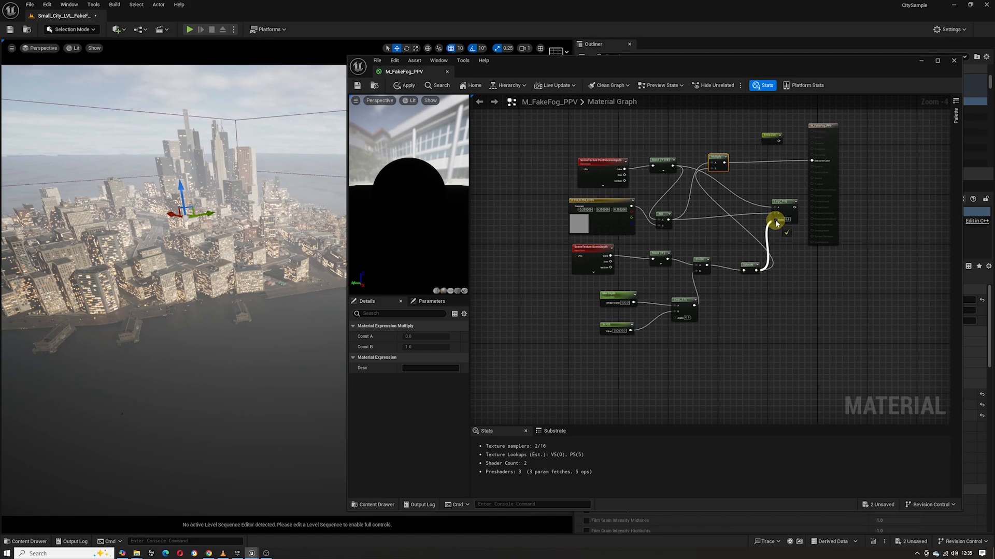
{"action": "left_click", "coordinate": [409, 89]}
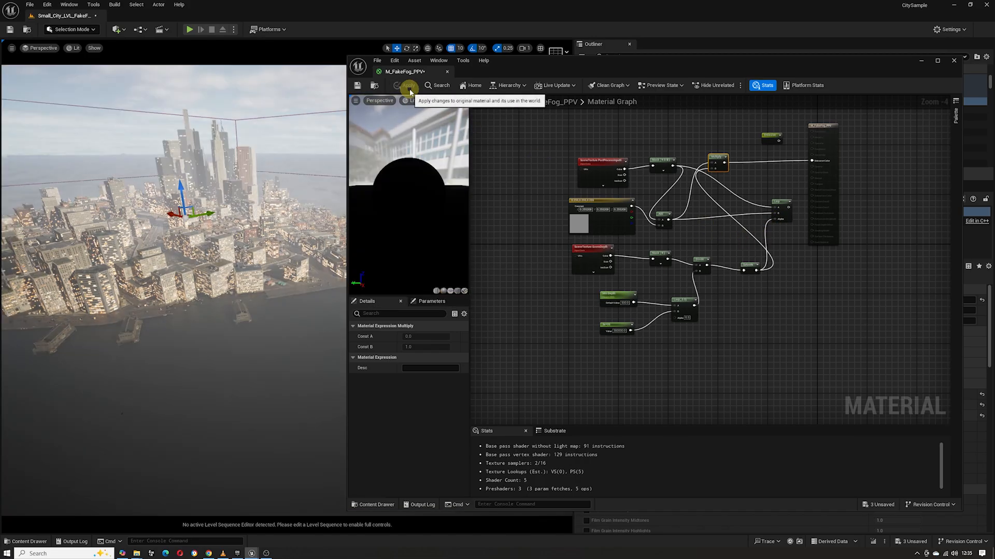
- Connect the new Lerp to the material's Emissive Color in place of the Multiply, delete the Multiply node and apply the material
{"action": "left_click", "coordinate": [732, 177]}
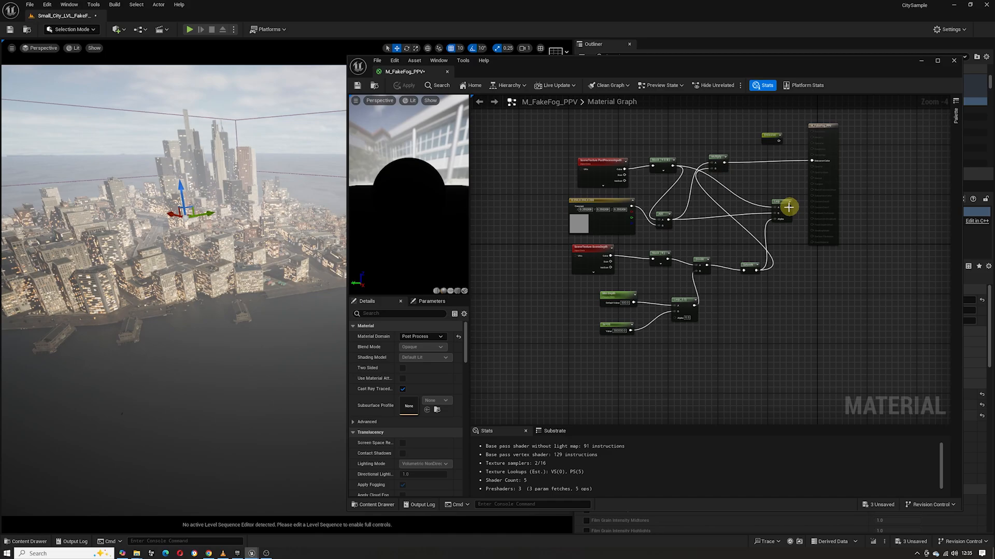
{"action": "left_click_drag", "start_coordinate": [788, 207], "coordinate": [811, 161]}
{"action": "left_click", "coordinate": [409, 86]}
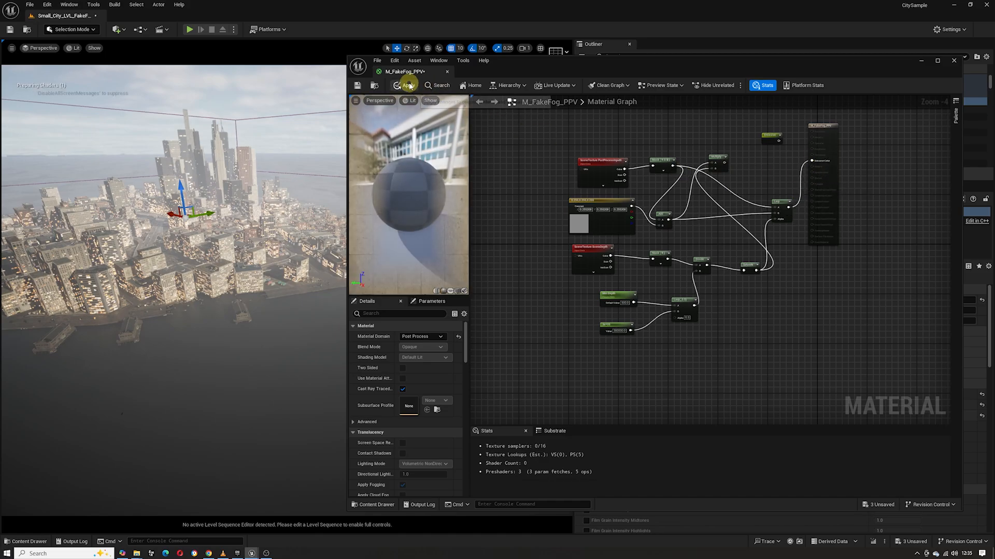
{"action": "left_click", "coordinate": [715, 158]}
{"action": "key", "text": "Delete"}
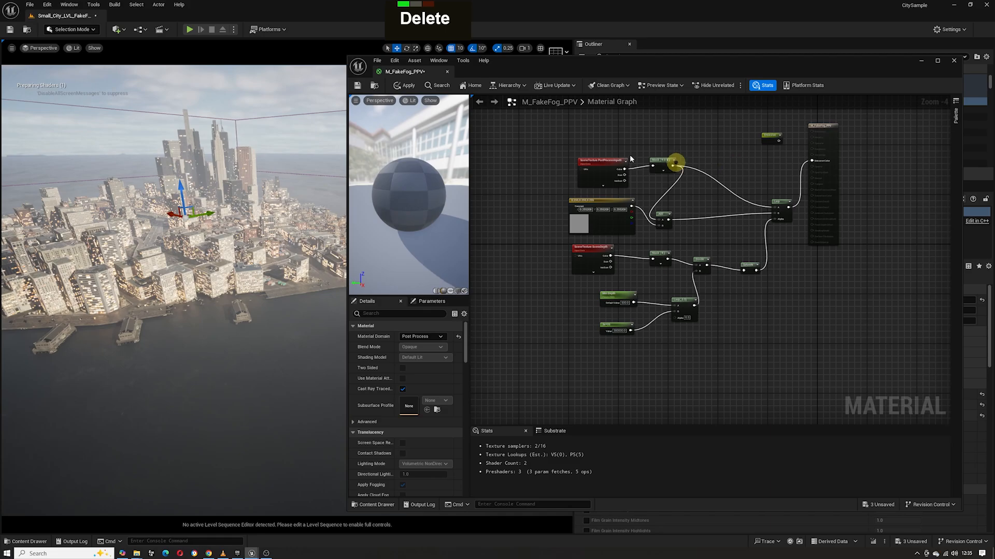
{"action": "left_click", "coordinate": [409, 86]}
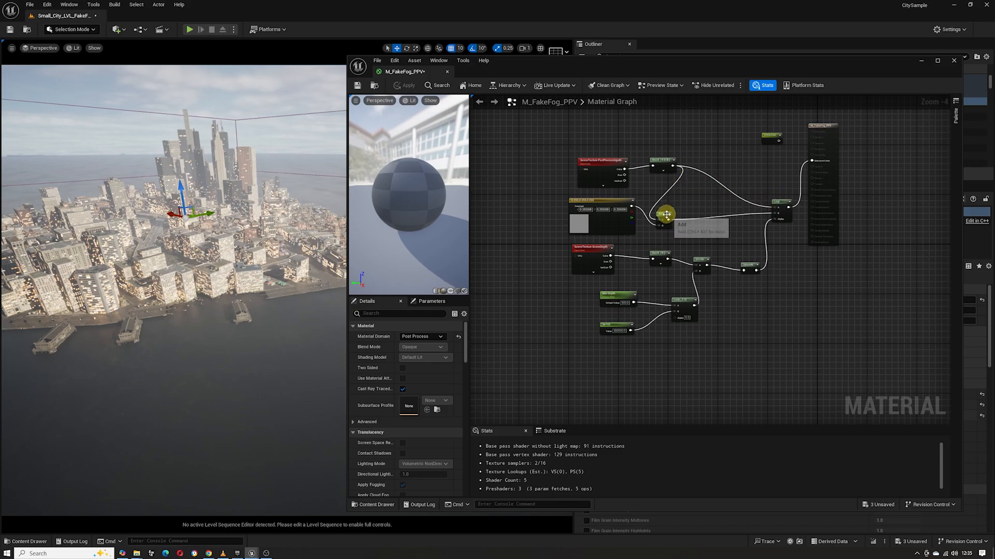
- Move the Add node to the right, placing it below the scene color mask
{"action": "left_click_drag", "start_coordinate": [661, 215], "coordinate": [683, 218]}
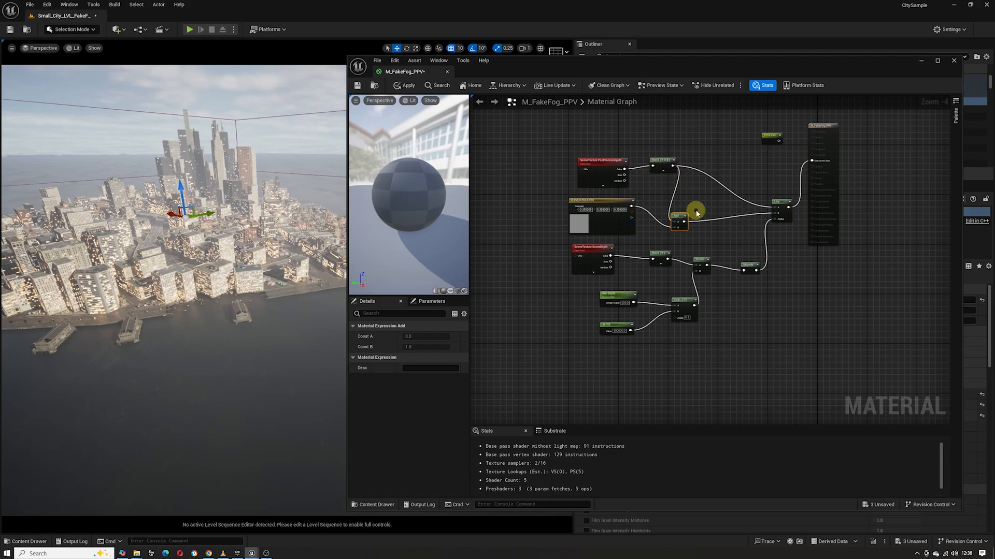
{"action": "left_click", "coordinate": [686, 369]}
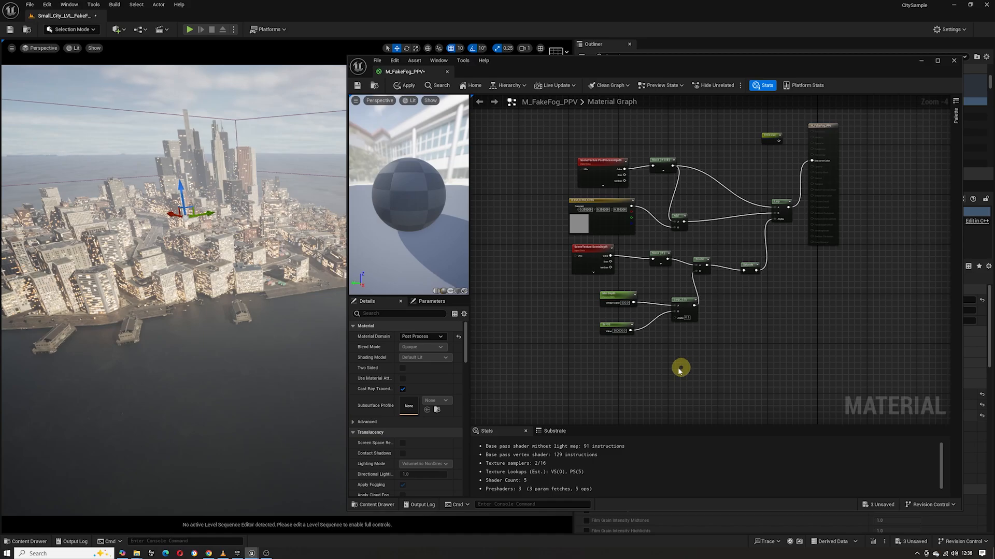
{"action": "right_click_drag", "start_coordinate": [657, 369], "coordinate": [655, 334]}
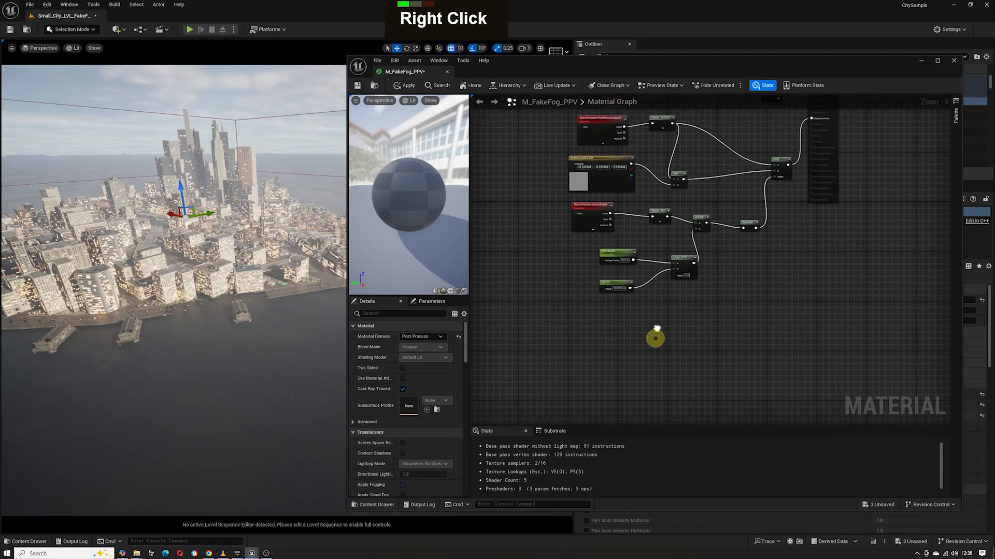
- Add a Texture Sample node in the empty graph area below the depth parameter and constant
{"action": "key", "text": "space"}
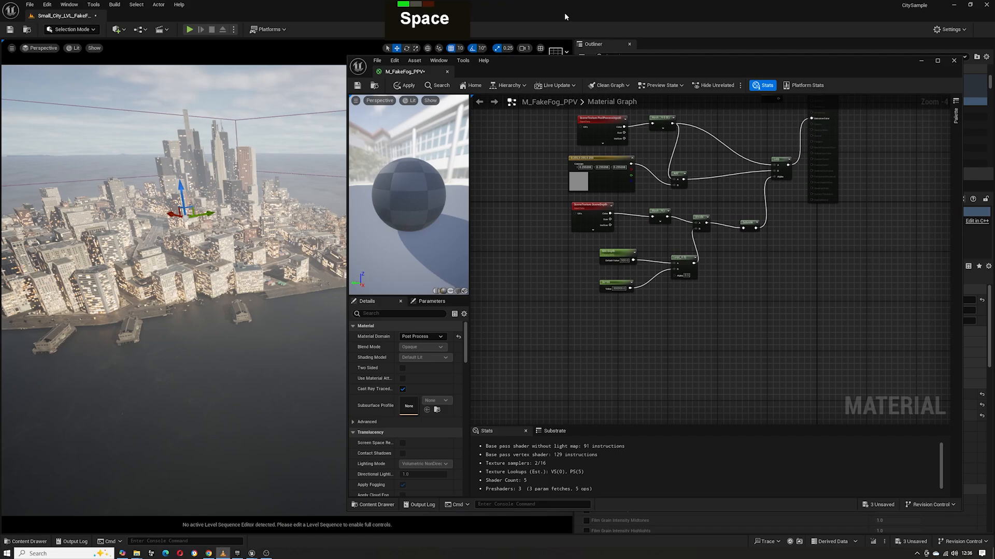
{"action": "right_click_drag", "start_coordinate": [651, 337], "coordinate": [633, 326]}
{"action": "right_click", "coordinate": [635, 316]}
{"action": "type", "text": "t"}
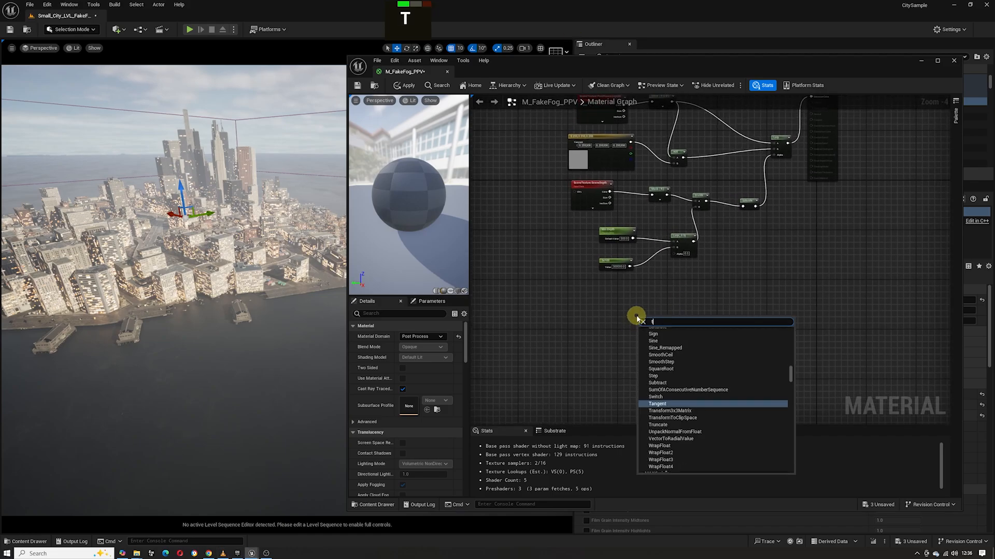
{"action": "type", "text": "e"}
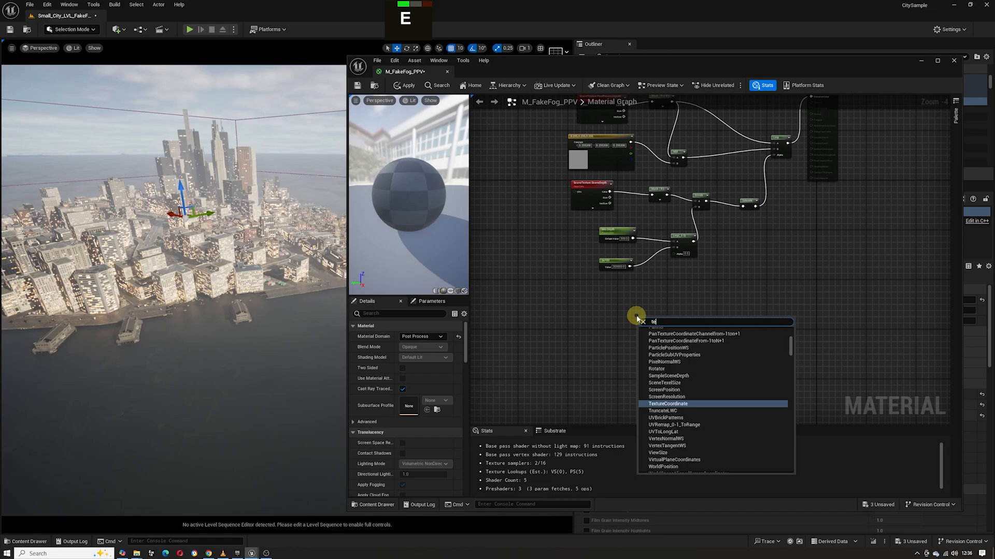
{"action": "right_click", "coordinate": [629, 303]}
{"action": "type", "text": "tex"}
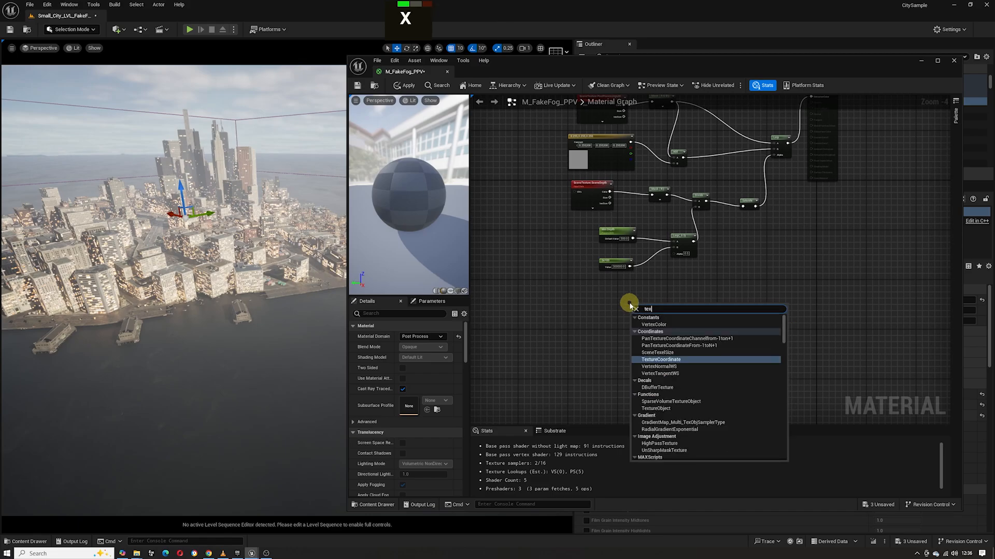
{"action": "type", "text": "ture"}
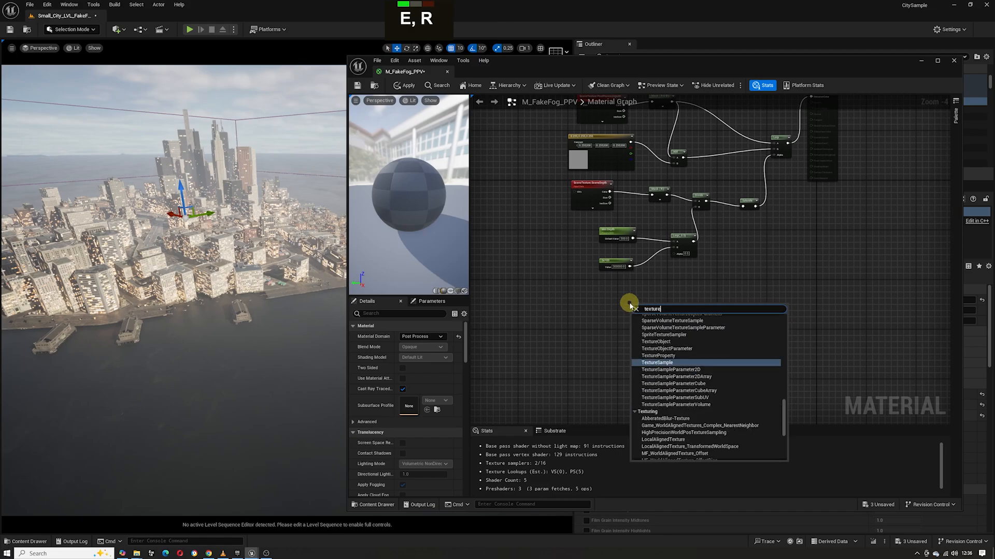
{"action": "key", "text": "Return"}
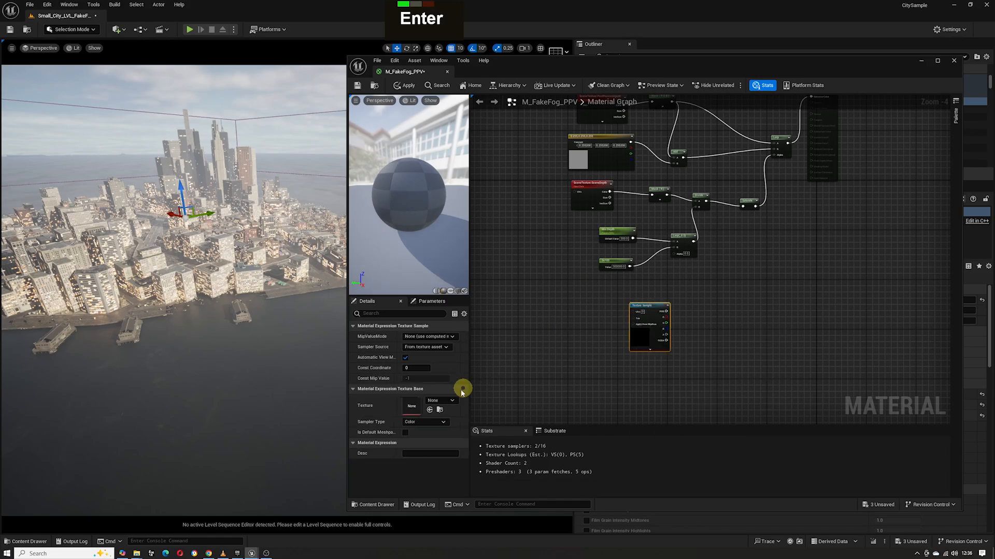
- Search the textures for "volumetric", assign a T_Volume noise volume texture to the Texture Sample and nudge the node up and left
{"action": "left_click", "coordinate": [450, 401]}
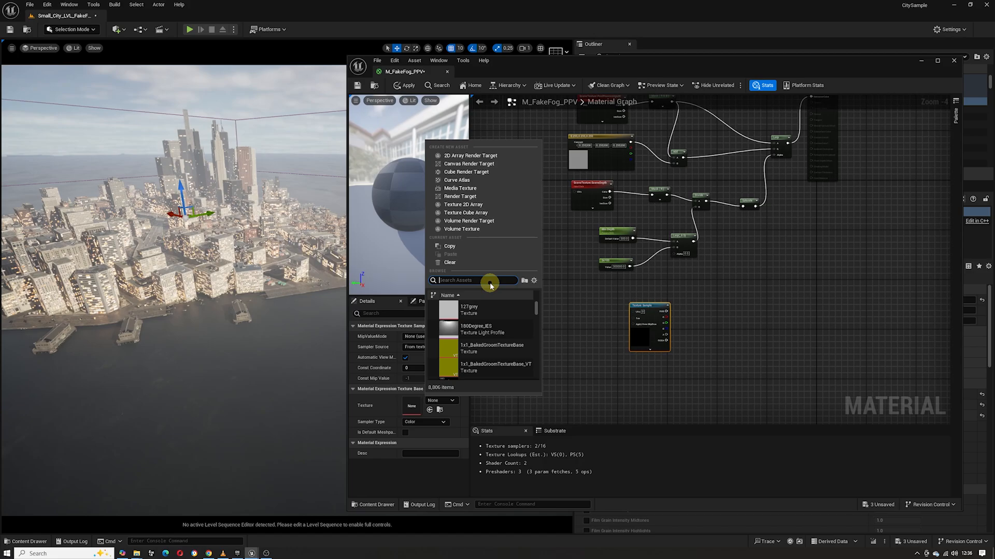
{"action": "type", "text": "volumetric"}
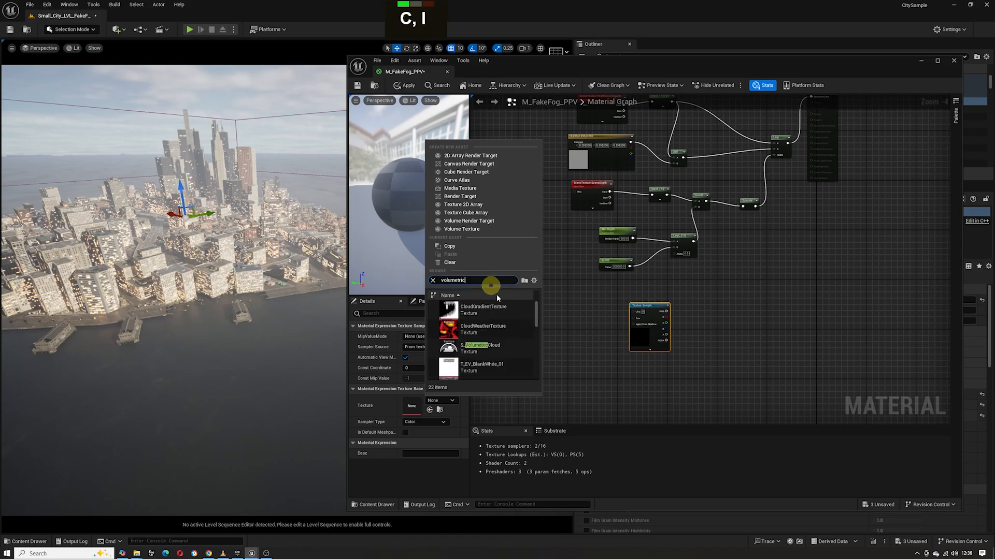
{"action": "scroll", "coordinate": [509, 327], "scroll_direction": "down", "scroll_amount": 20}
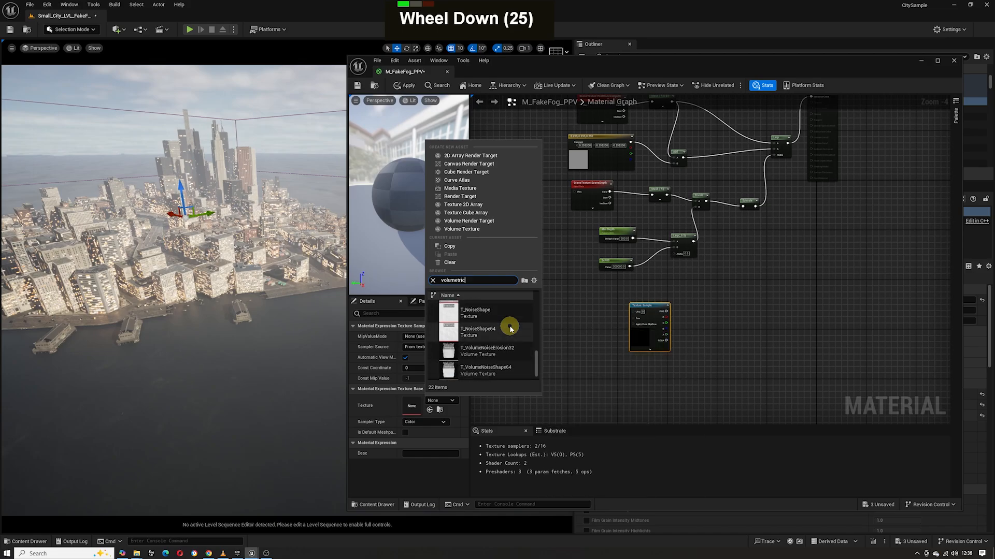
{"action": "scroll", "coordinate": [509, 327], "scroll_direction": "down", "scroll_amount": 1}
{"action": "scroll", "coordinate": [509, 327], "scroll_direction": "down", "scroll_amount": 3}
{"action": "left_click", "coordinate": [509, 327]}
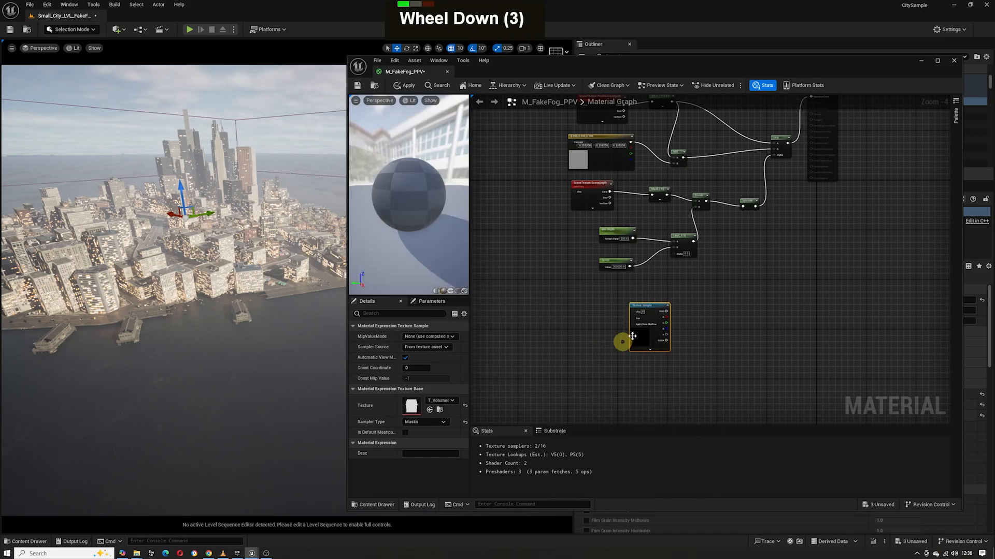
{"action": "left_click_drag", "start_coordinate": [650, 311], "coordinate": [643, 304]}
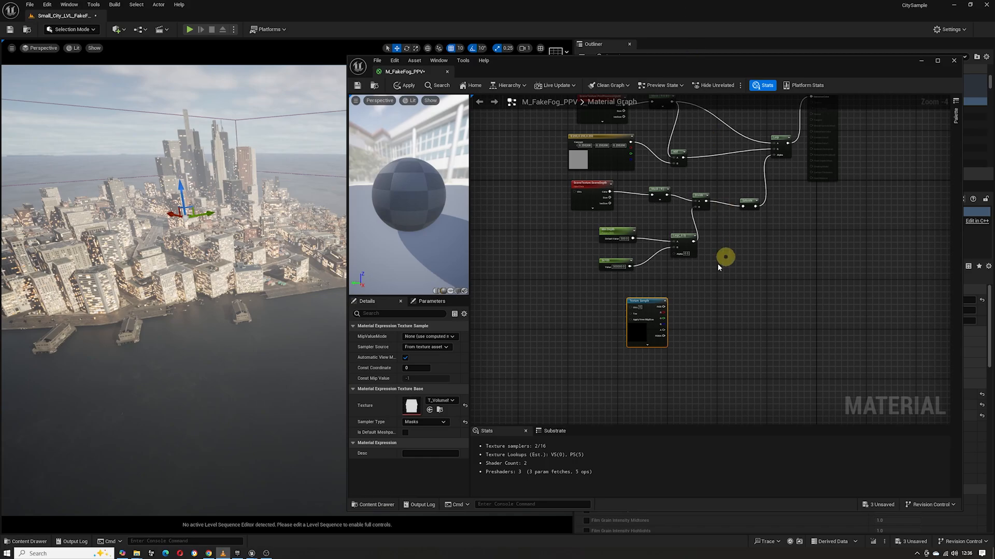
- Add an Absolute World Position node and place it to the left of the Texture Sample
{"action": "right_click", "coordinate": [558, 298]}
{"action": "type", "text": "ab"}
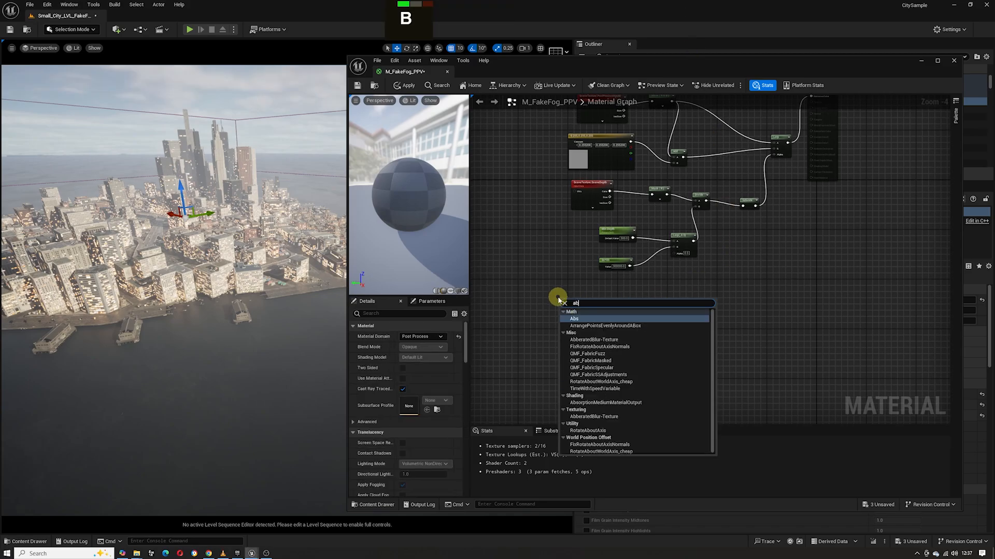
{"action": "type", "text": "so"}
{"action": "key", "text": "ctrl+a"}
{"action": "type", "text": "worl"}
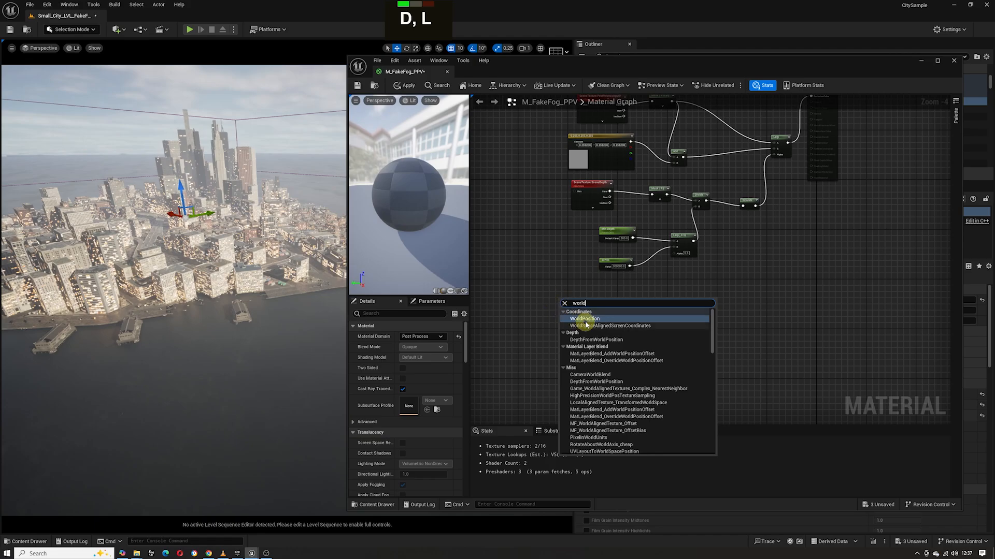
{"action": "left_click", "coordinate": [586, 319]}
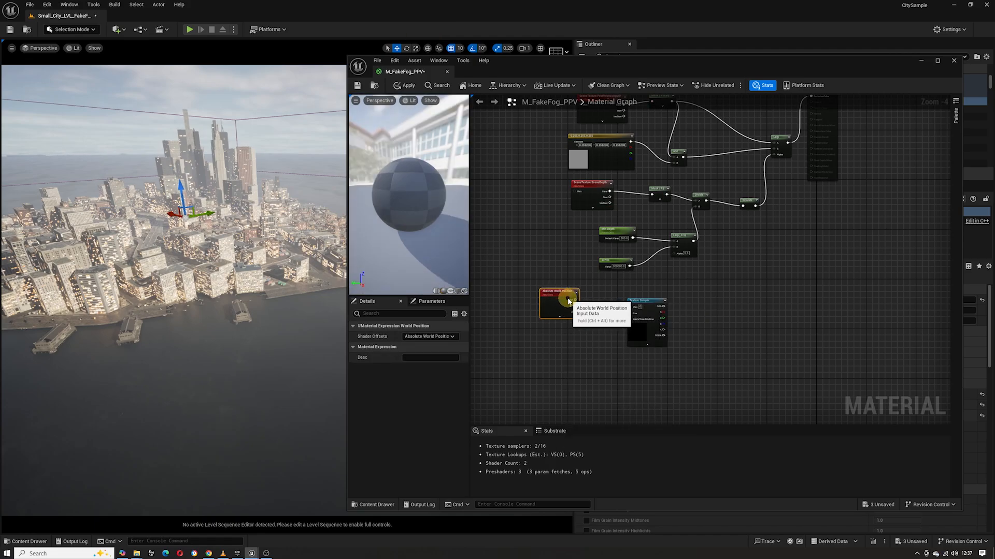
{"action": "left_click_drag", "start_coordinate": [568, 302], "coordinate": [547, 313]}
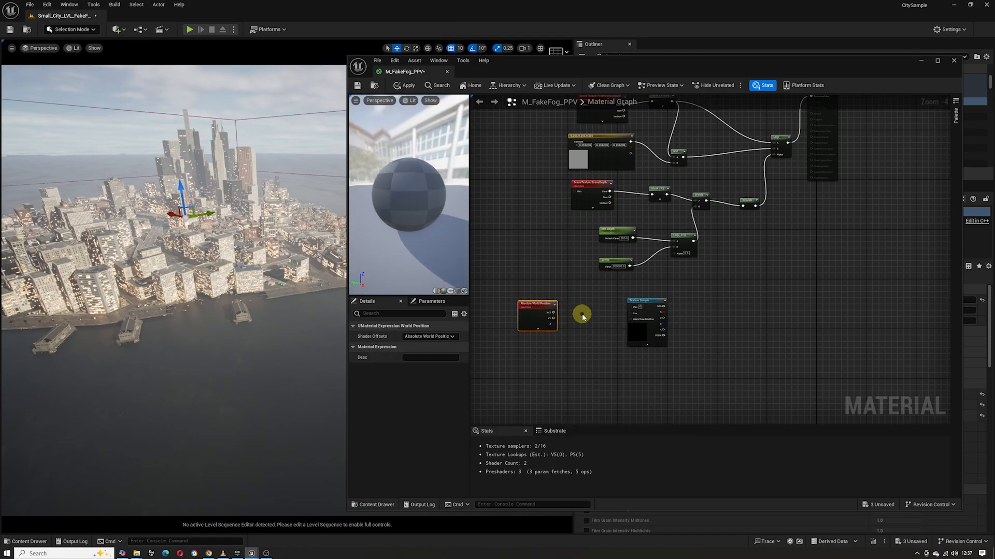
- Add a Divide node between the two, feeding the world position through its A input into the Texture Sample's UVs
{"action": "right_click", "coordinate": [582, 315]}
{"action": "type", "text": "div"}
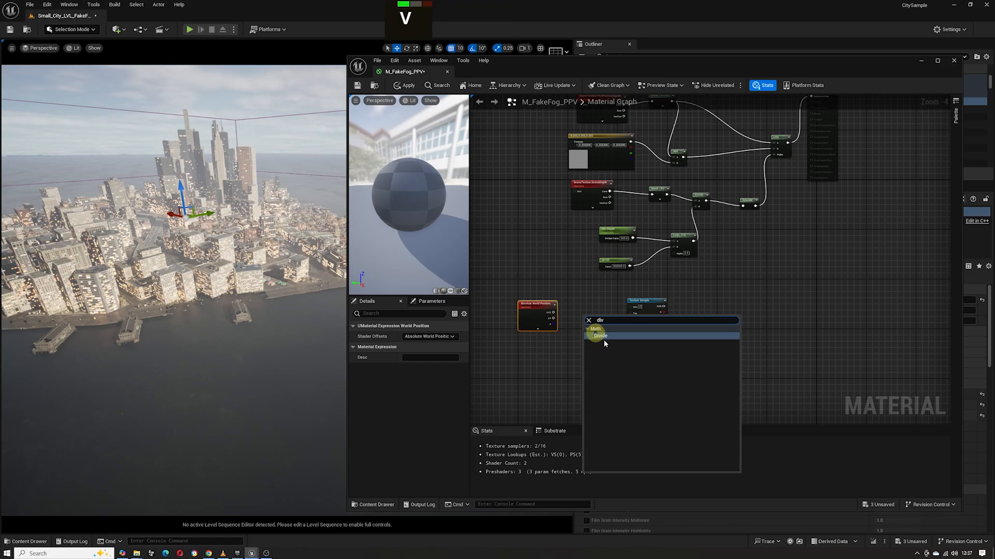
{"action": "left_click", "coordinate": [601, 336]}
{"action": "left_click_drag", "start_coordinate": [553, 312], "coordinate": [630, 309]}
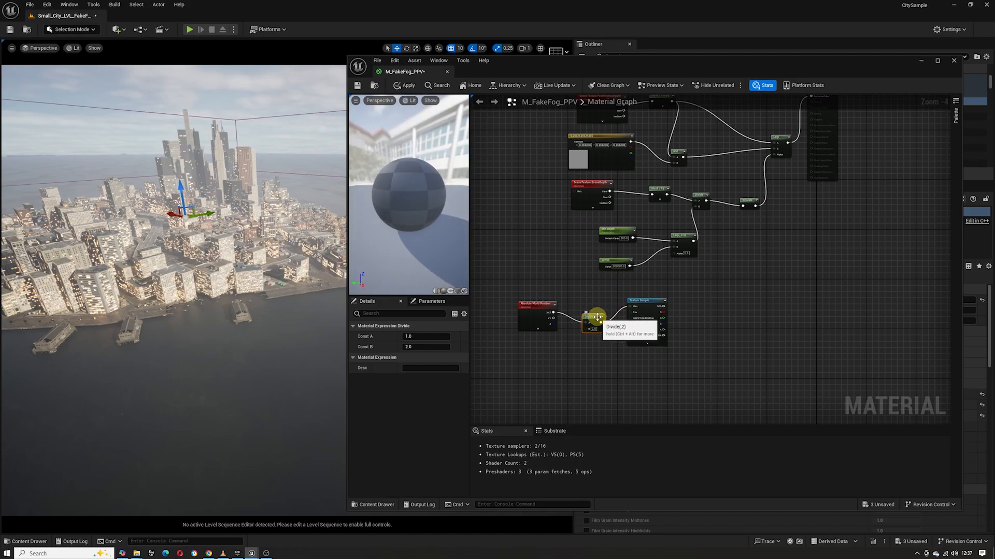
- Add a Constant below the world position node, connect it to the new Divide's B input and set its value to 500
{"action": "left_click", "coordinate": [565, 360]}
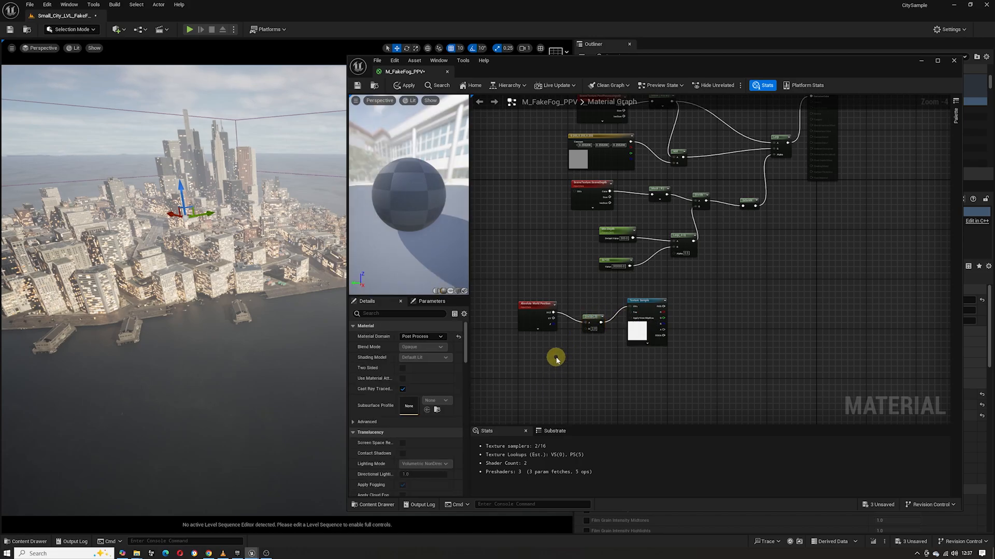
{"action": "key", "text": "1"}
{"action": "left_click", "coordinate": [550, 357]}
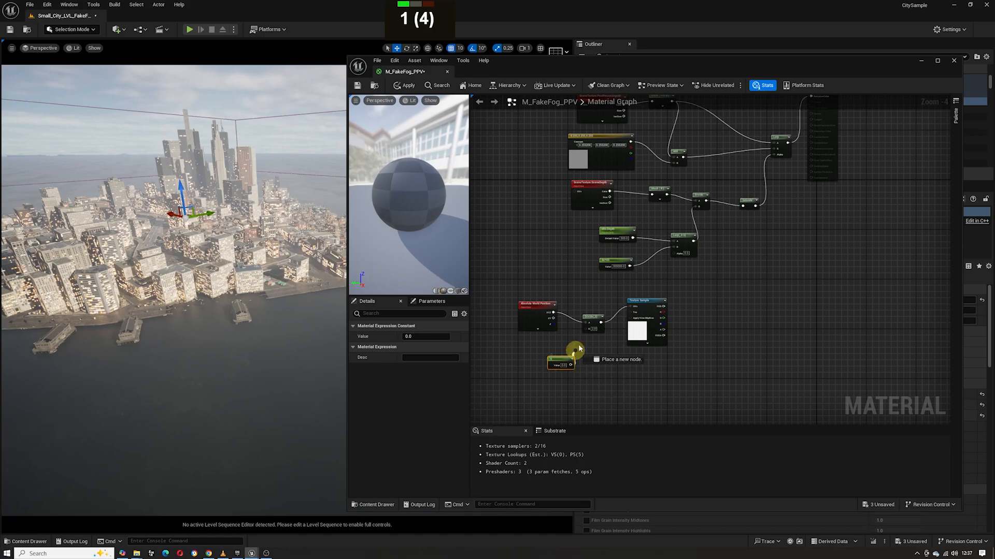
{"action": "left_click_drag", "start_coordinate": [579, 349], "coordinate": [589, 329]}
{"action": "double_click", "coordinate": [563, 366]}
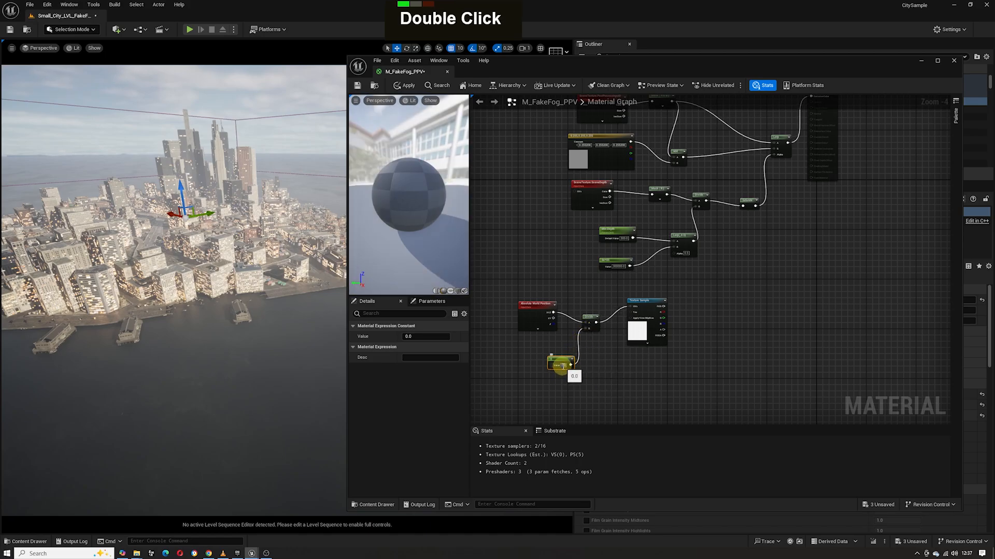
{"action": "double_click", "coordinate": [563, 366]}
{"action": "type", "text": "00"}
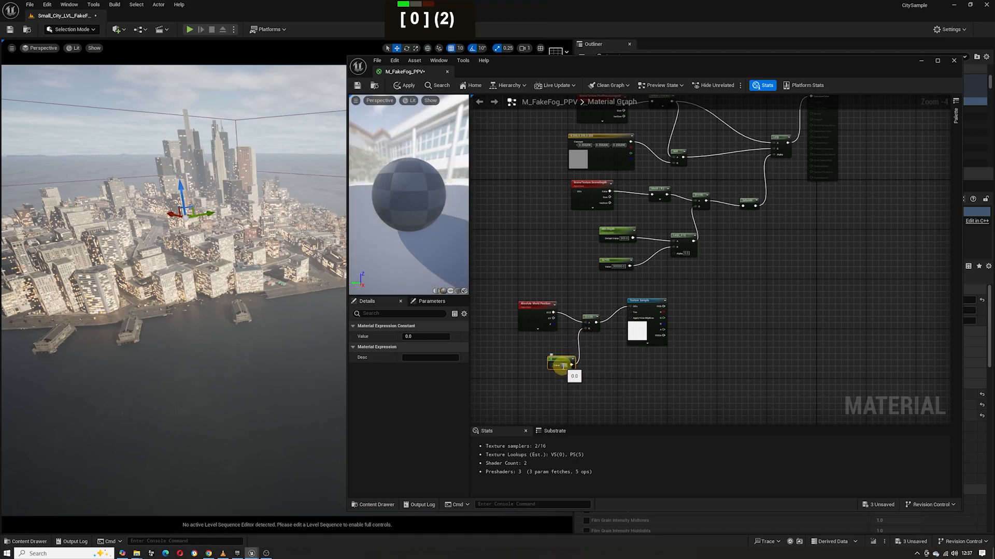
{"action": "key", "text": "Return"}
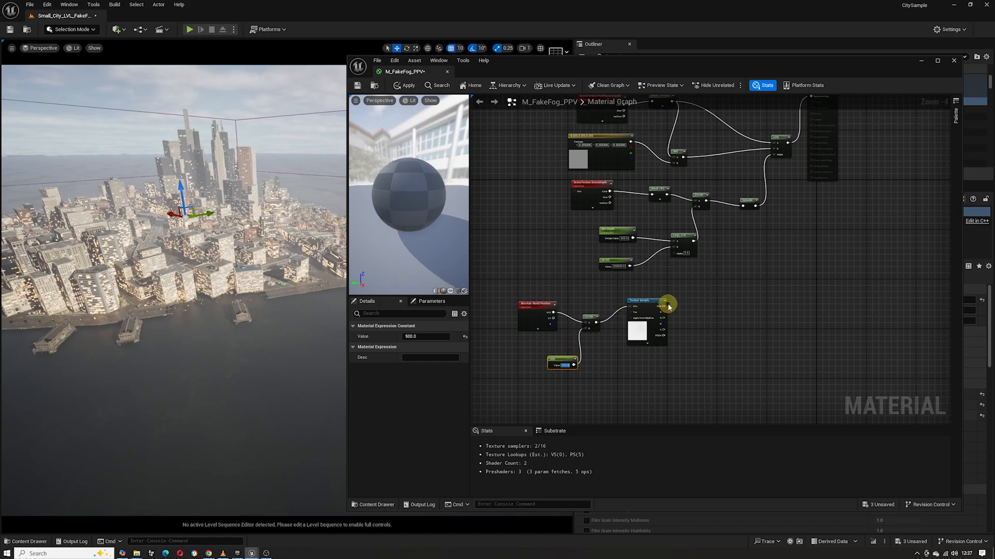
- Connect the Texture Sample's RGB output to the depth Lerp's Alpha and apply the material
{"action": "right_click_drag", "start_coordinate": [700, 295], "coordinate": [668, 295]}
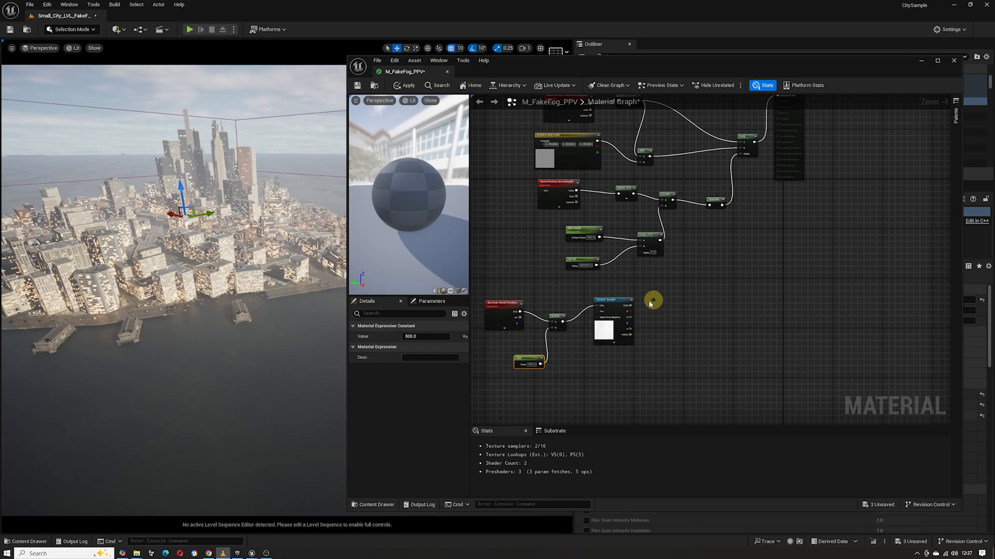
{"action": "left_click_drag", "start_coordinate": [630, 306], "coordinate": [645, 254]}
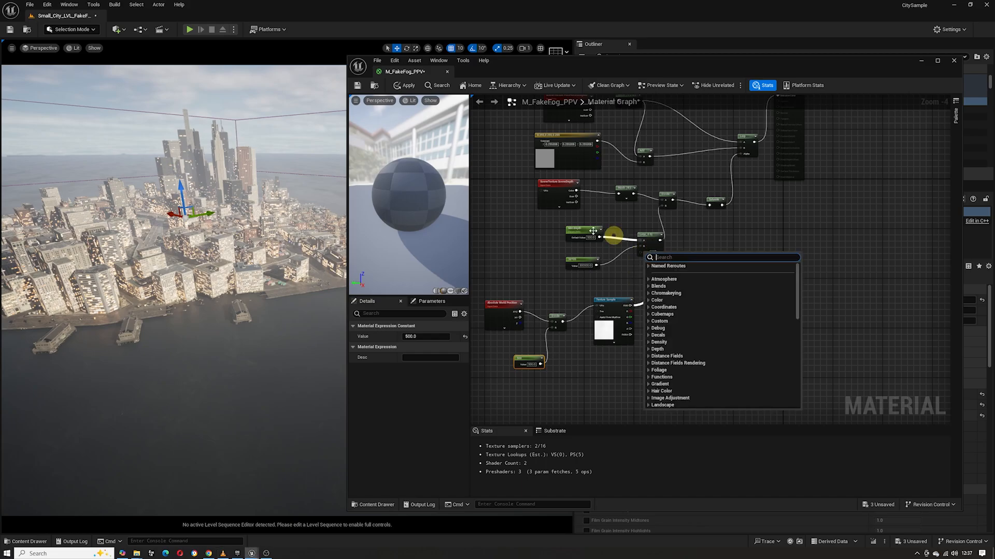
{"action": "left_click", "coordinate": [572, 274]}
{"action": "left_click_drag", "start_coordinate": [630, 306], "coordinate": [641, 253]}
{"action": "left_click", "coordinate": [400, 86]}
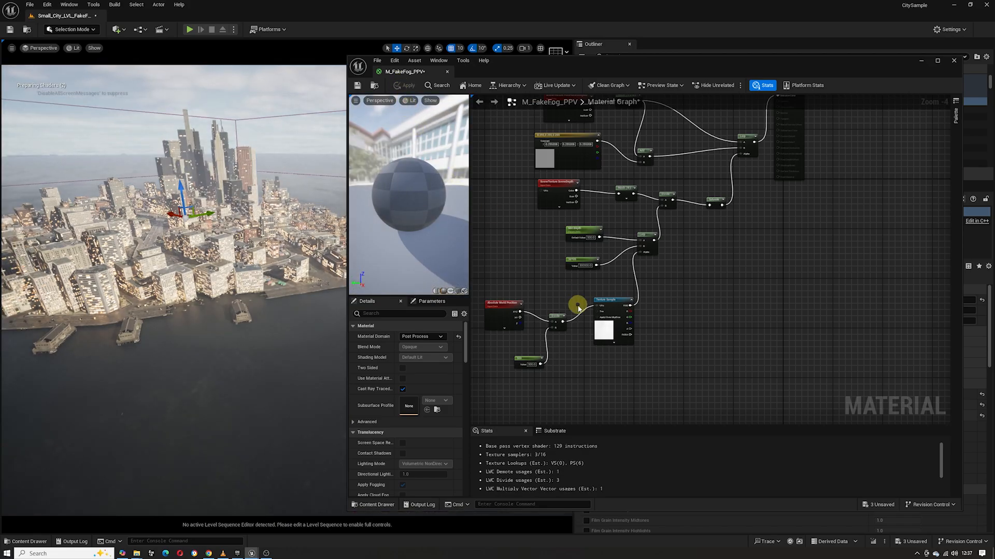
- Set the constant dividing the world position to 50000 and apply the material
{"action": "right_click_drag", "start_coordinate": [560, 306], "coordinate": [579, 274]}
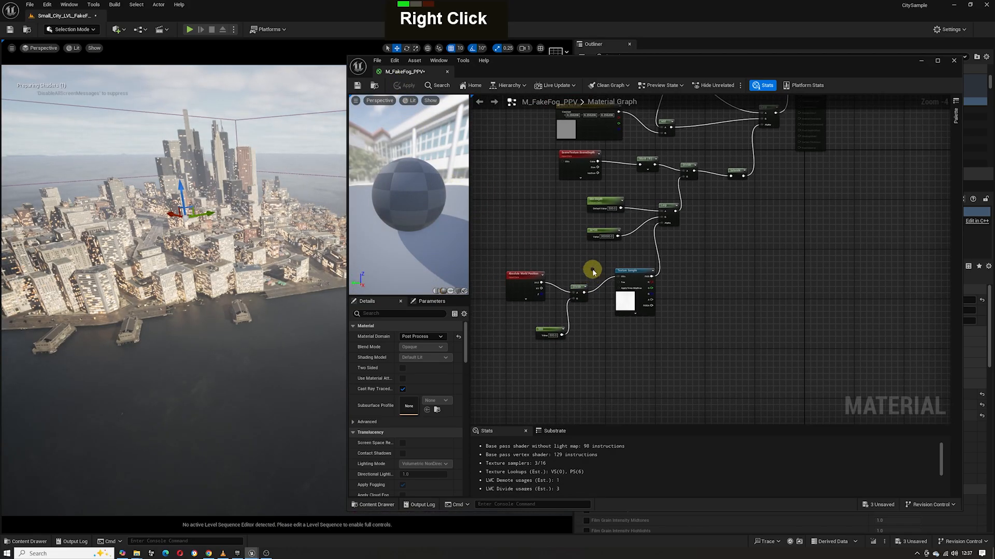
{"action": "left_click", "coordinate": [552, 336]}
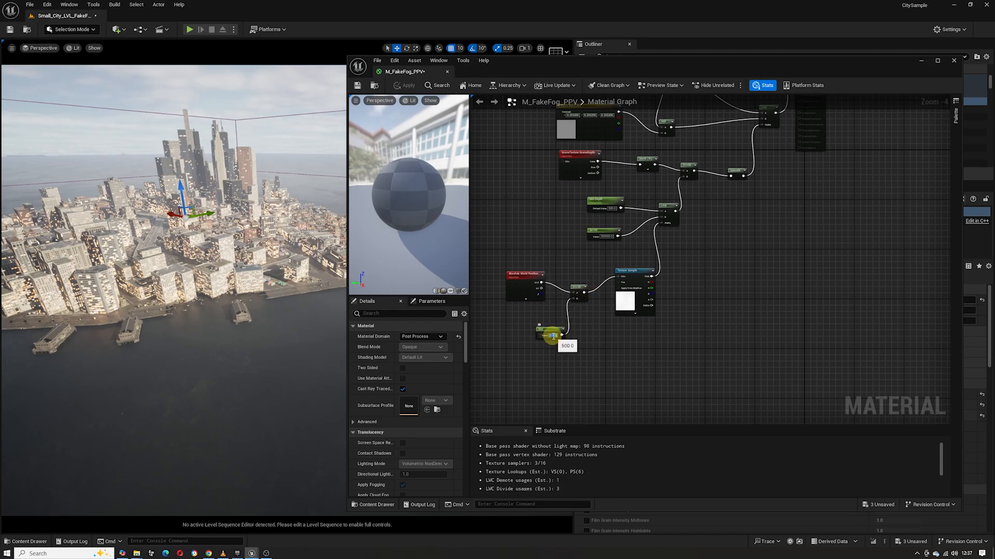
{"action": "type", "text": "0000"}
{"action": "key", "text": "Return"}
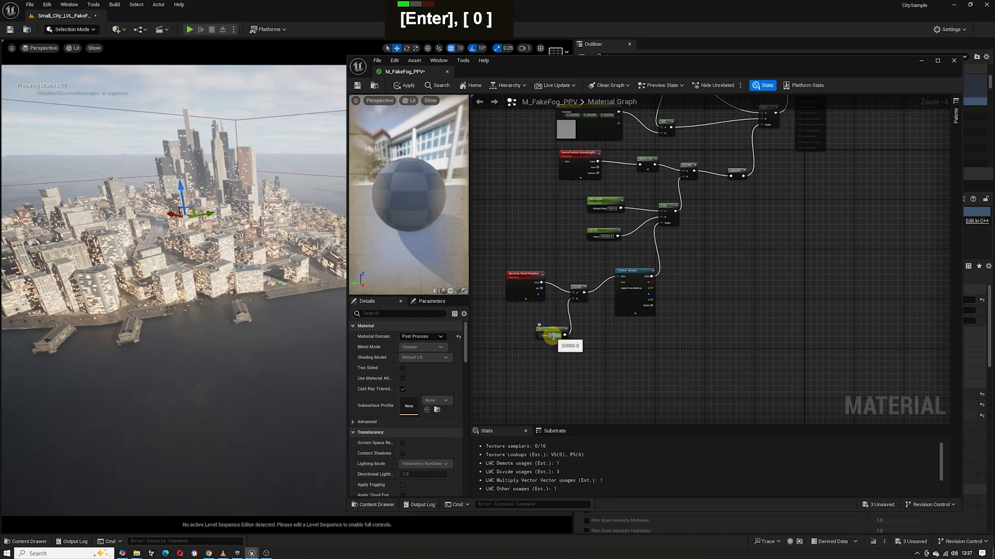
{"action": "left_click", "coordinate": [408, 87]}
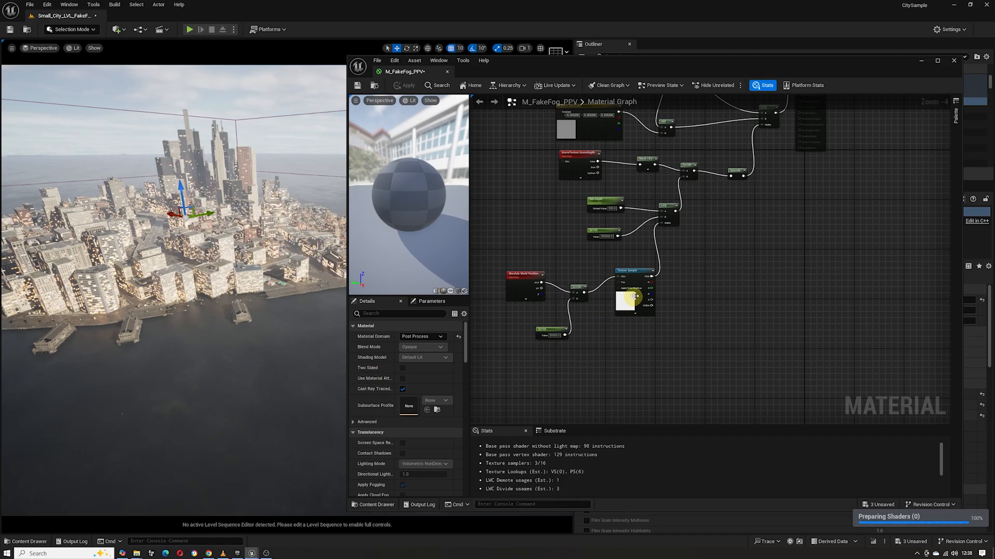
- Disconnect the Texture Sample from the depth Lerp's Alpha, apply the material to compare the fog, and restore the connection
{"action": "left_click", "coordinate": [661, 223], "text": "alt"}
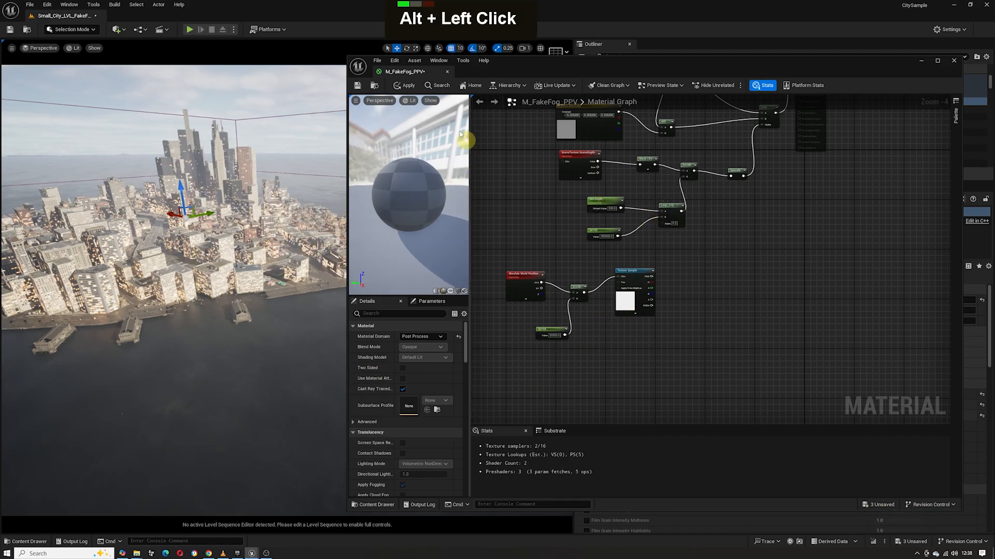
{"action": "left_click", "coordinate": [407, 87]}
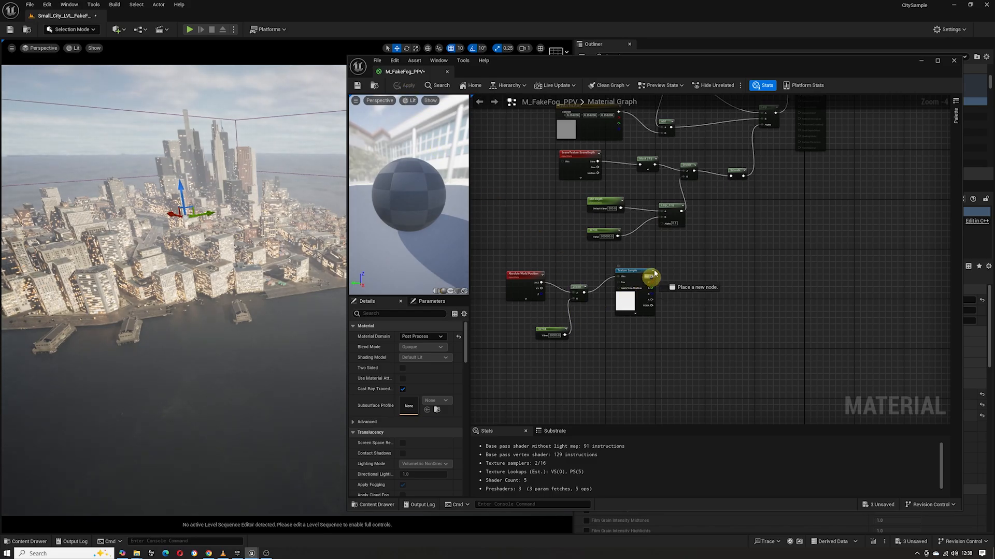
{"action": "left_click_drag", "start_coordinate": [652, 276], "coordinate": [662, 223]}
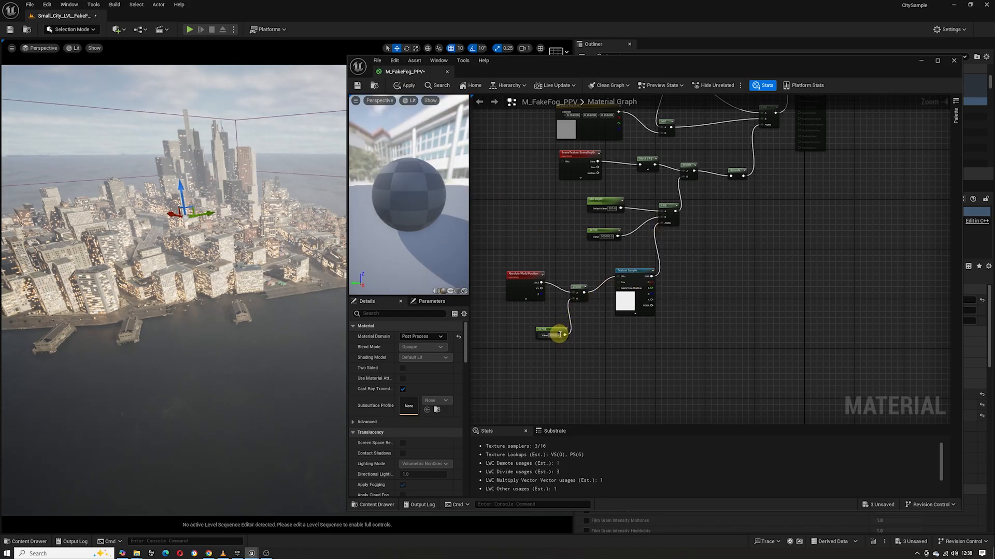
- Try a value of 1 for the constant dividing the world position and apply the material
{"action": "type", "text": "1"}
{"action": "key", "text": "Return"}
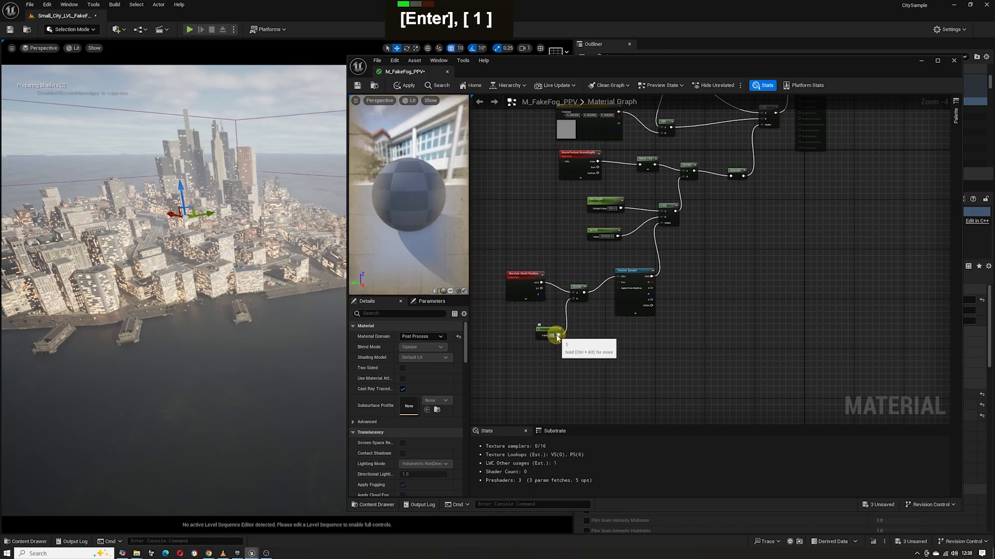
{"action": "left_click", "coordinate": [403, 87]}
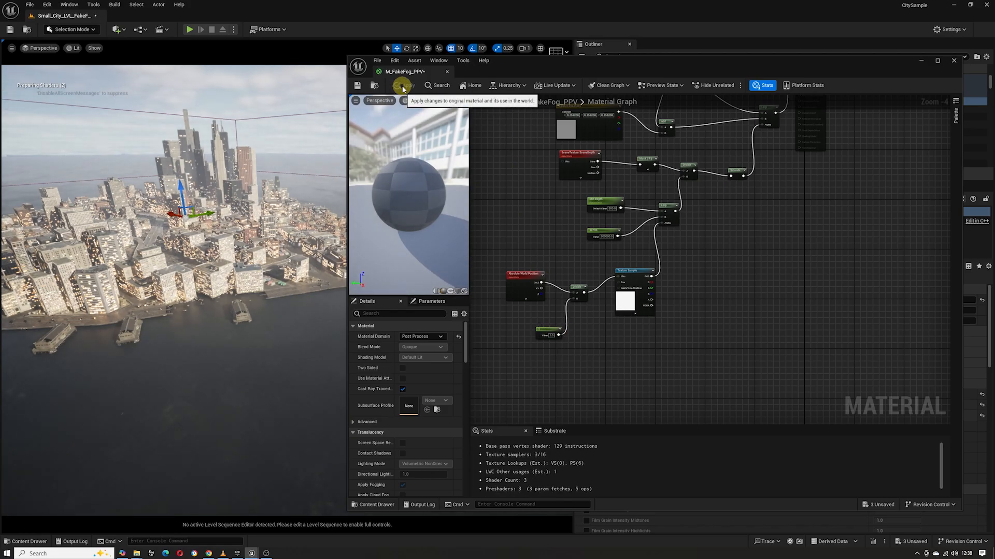
- Set the constant dividing the world position to 500 and convert it to a parameter named Volume Texture Size
{"action": "double_click", "coordinate": [549, 329]}
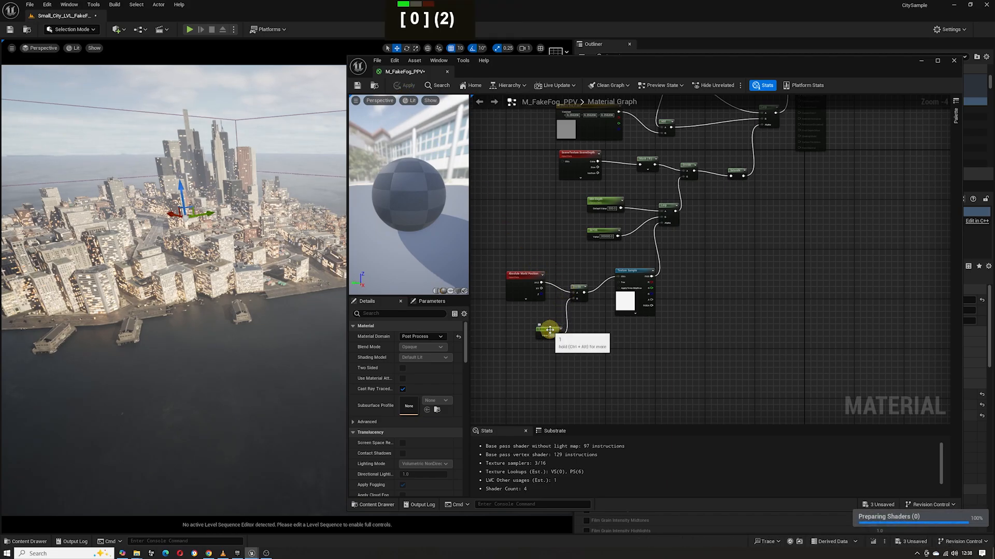
{"action": "key", "text": "Return"}
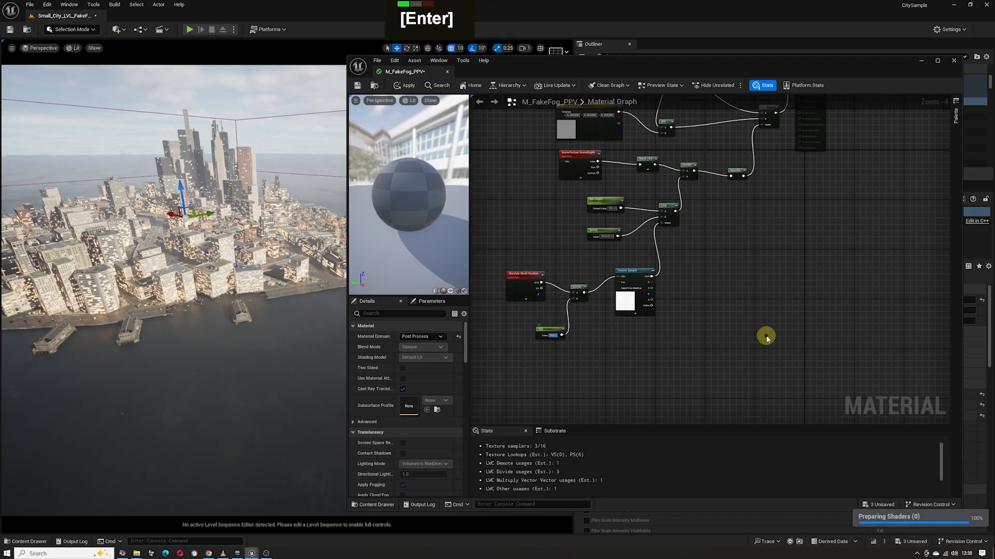
{"action": "right_click", "coordinate": [552, 333]}
{"action": "left_click", "coordinate": [585, 356]}
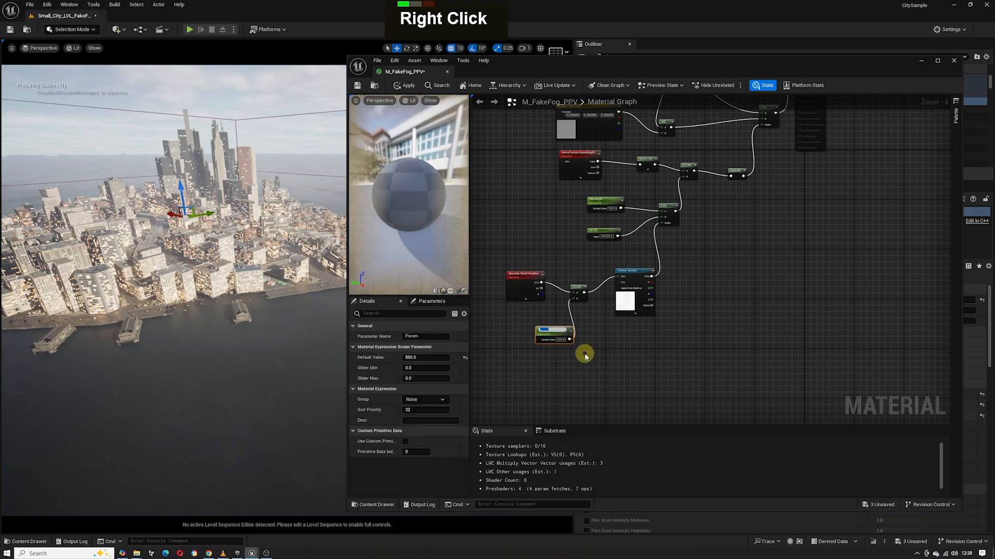
{"action": "type", "text": "Volume Texture Size"}
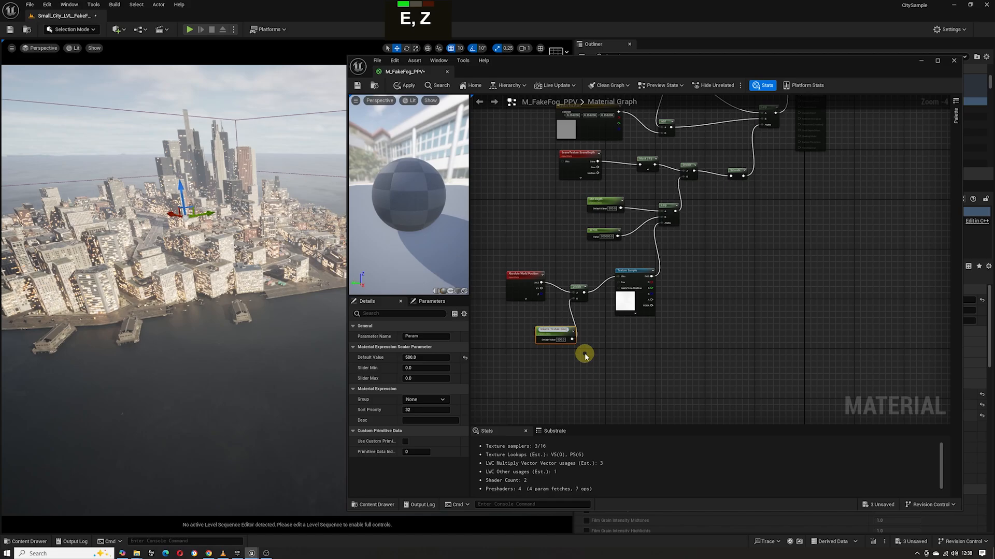
{"action": "key", "text": "Return"}
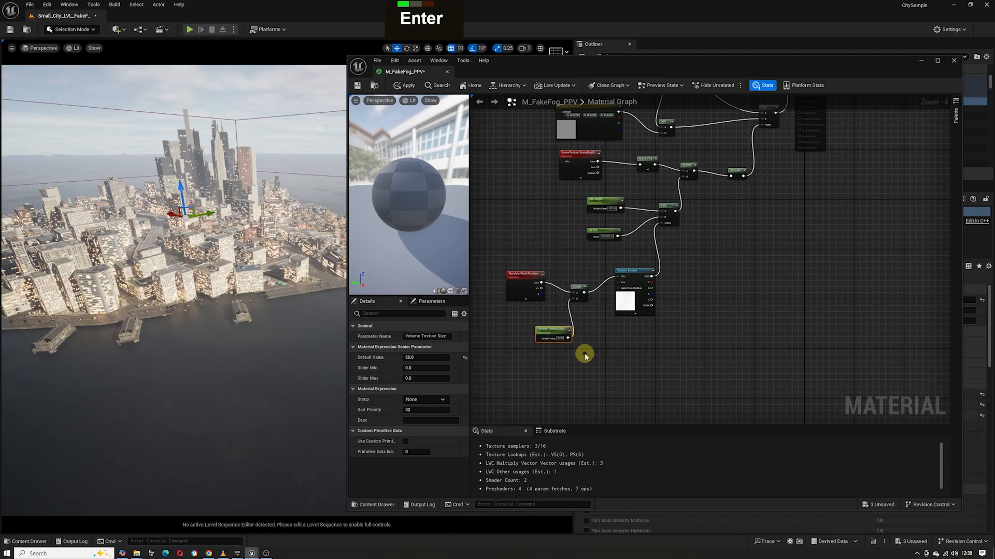
- Add a Constant3Vector below the world position nodes and a Time node beneath it
{"action": "right_click_drag", "start_coordinate": [626, 362], "coordinate": [669, 296]}
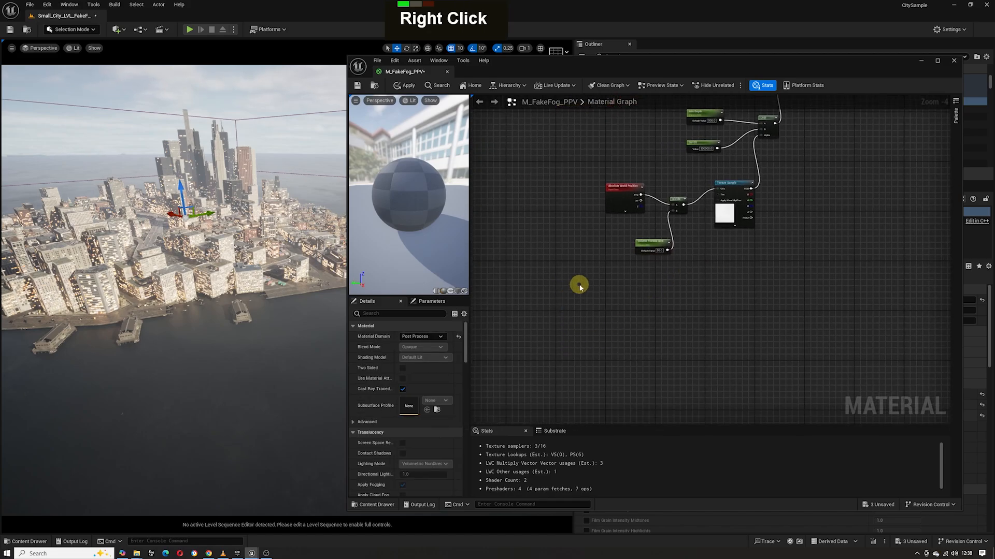
{"action": "key", "text": "3"}
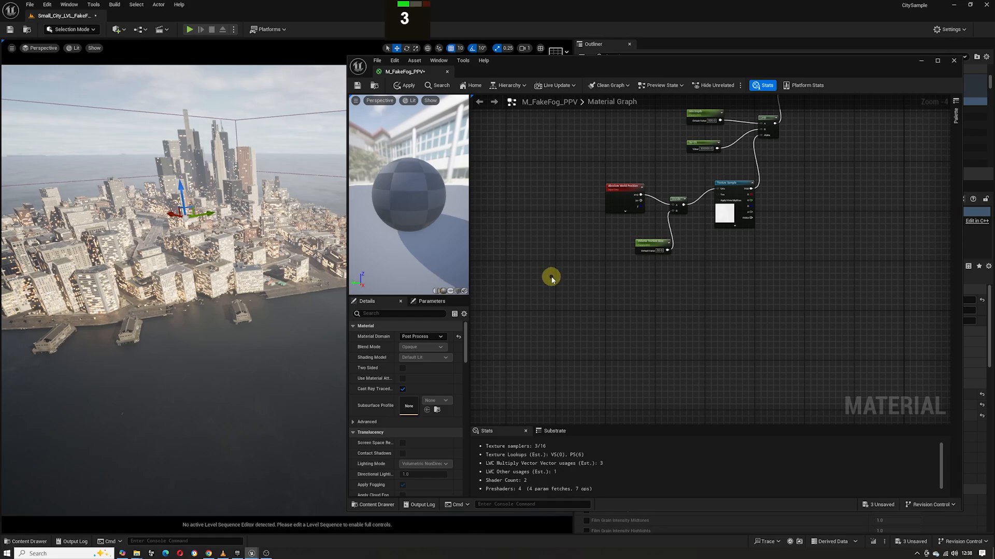
{"action": "left_click", "coordinate": [550, 278]}
{"action": "left_click_drag", "start_coordinate": [585, 308], "coordinate": [568, 292]}
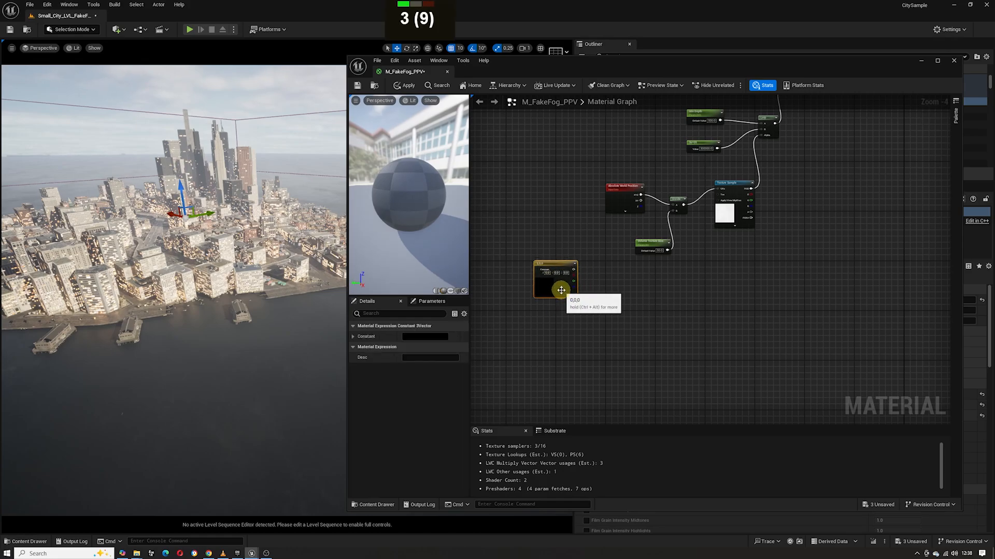
{"action": "left_click", "coordinate": [604, 316]}
{"action": "right_click", "coordinate": [593, 327]}
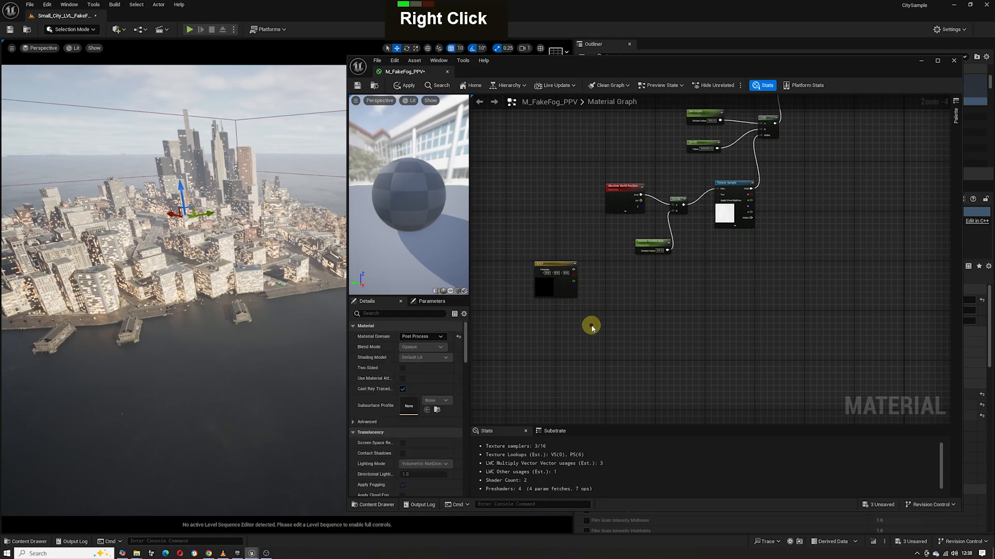
{"action": "type", "text": "time"}
{"action": "key", "text": "Return"}
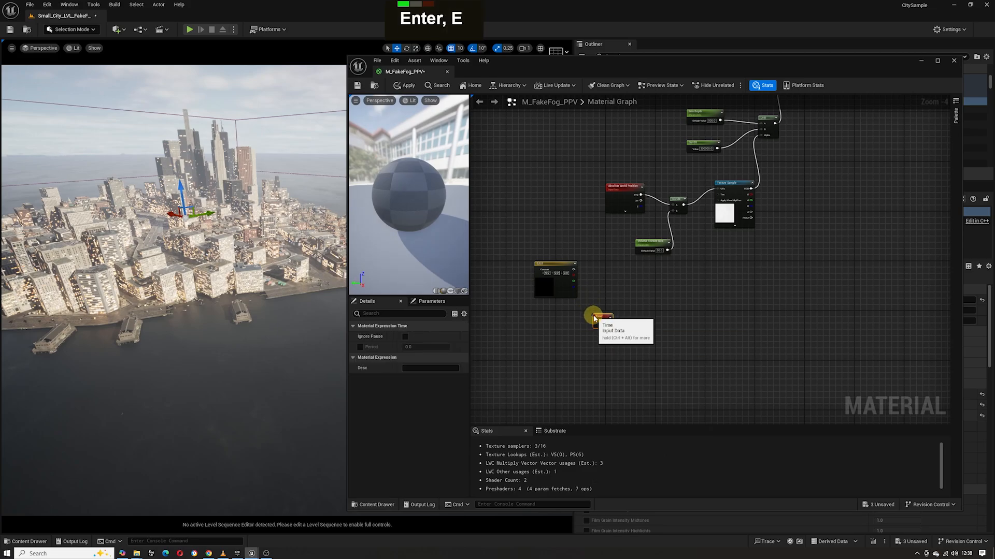
{"action": "left_click_drag", "start_coordinate": [594, 328], "coordinate": [553, 319]}
- Add a Multiply beside the Time node, a Constant below Time, and a second Multiply beside the Constant3Vector
{"action": "right_click", "coordinate": [614, 320]}
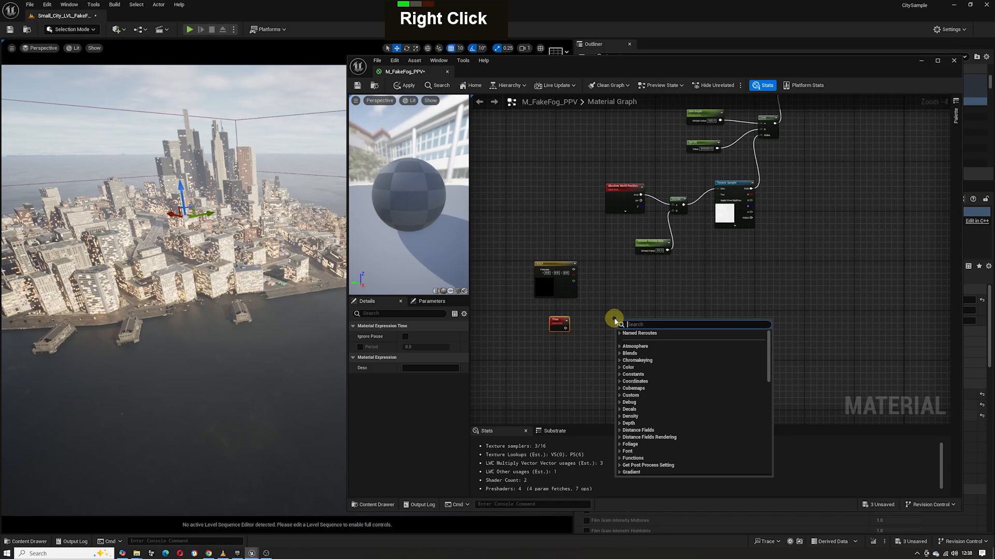
{"action": "left_click", "coordinate": [604, 315]}
{"action": "left_click", "coordinate": [609, 316]}
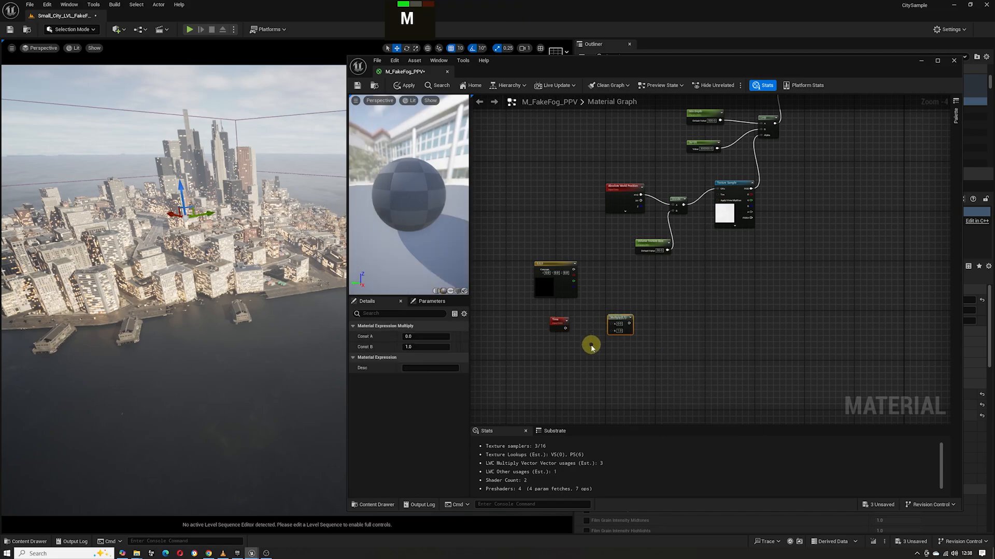
{"action": "left_click", "coordinate": [563, 356]}
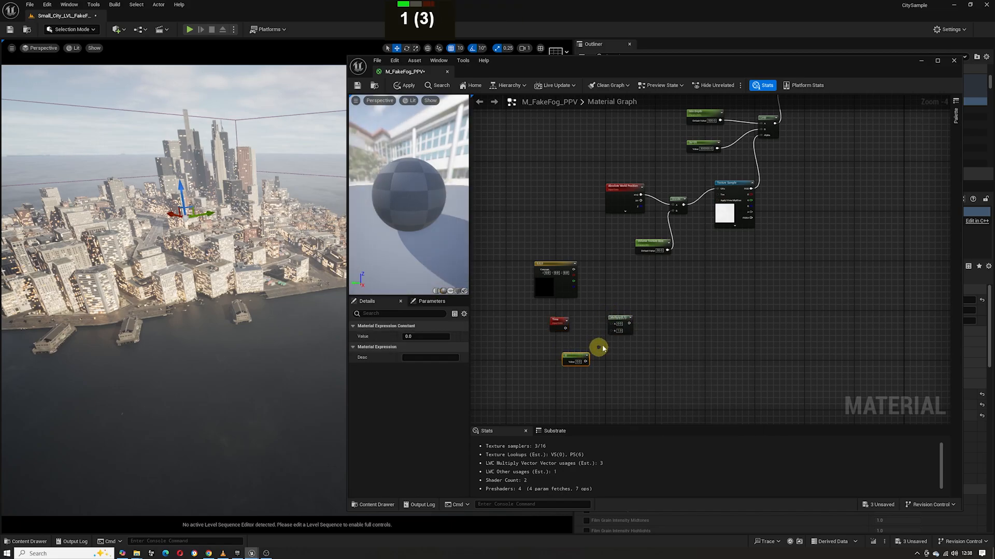
{"action": "left_click", "coordinate": [654, 283]}
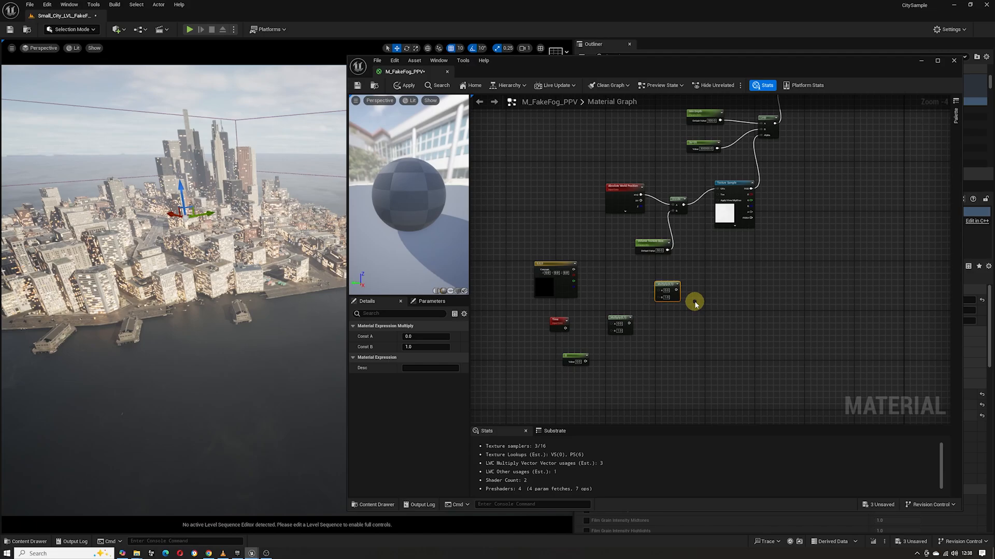
- Insert an Add node between Absolute World Position and the Divide, using its A input and feeding the Divide's A
{"action": "right_click_drag", "start_coordinate": [695, 304], "coordinate": [629, 277]}
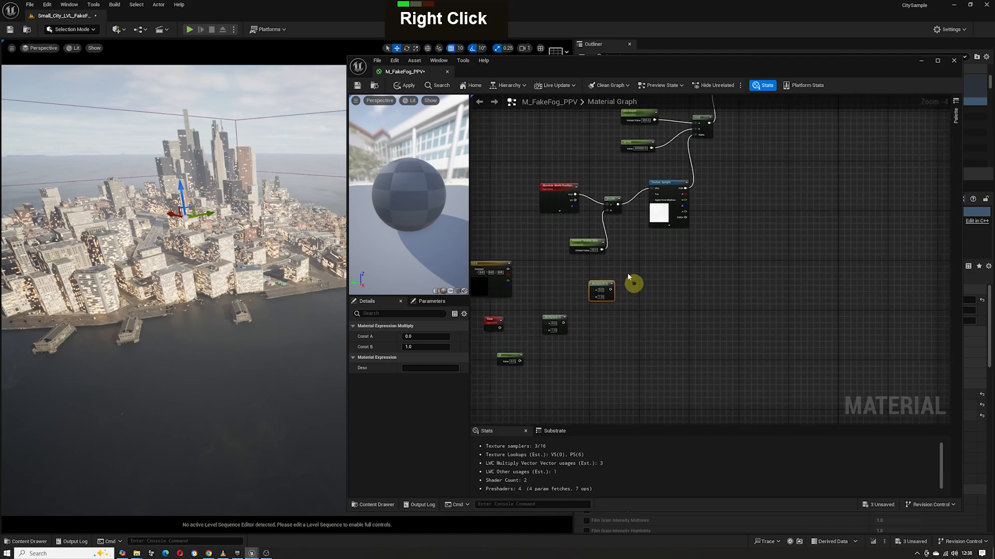
{"action": "left_click", "coordinate": [617, 174]}
{"action": "left_click_drag", "start_coordinate": [575, 194], "coordinate": [613, 181]}
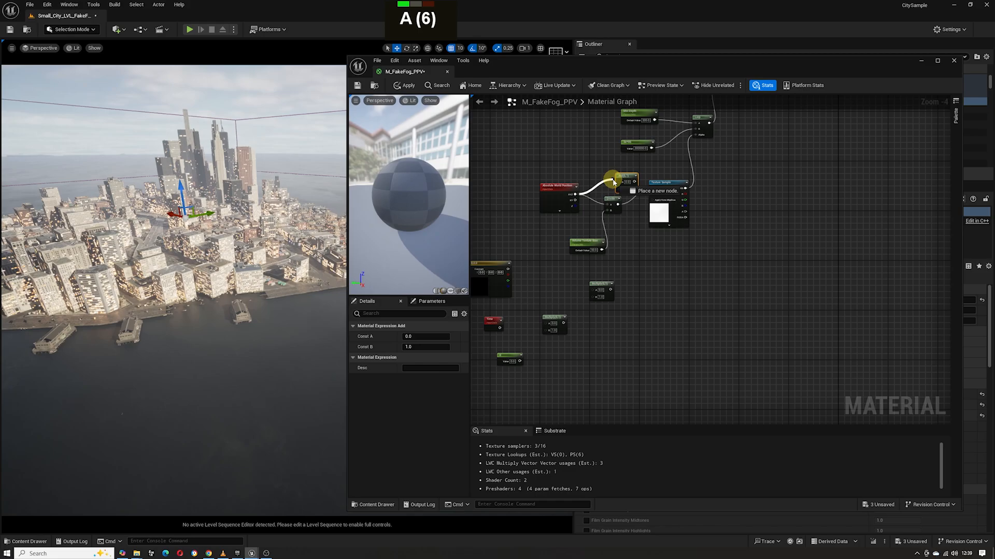
{"action": "left_click_drag", "start_coordinate": [614, 181], "coordinate": [608, 206]}
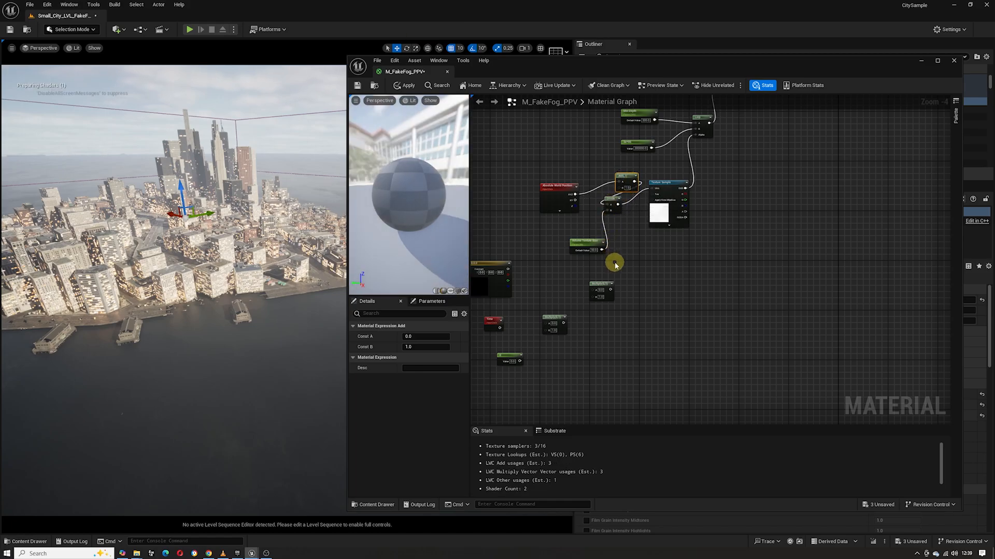
- Connect the upper Multiply's output to the Add node's B input and reposition the Add above the Divide
{"action": "left_click_drag", "start_coordinate": [609, 286], "coordinate": [620, 191]}
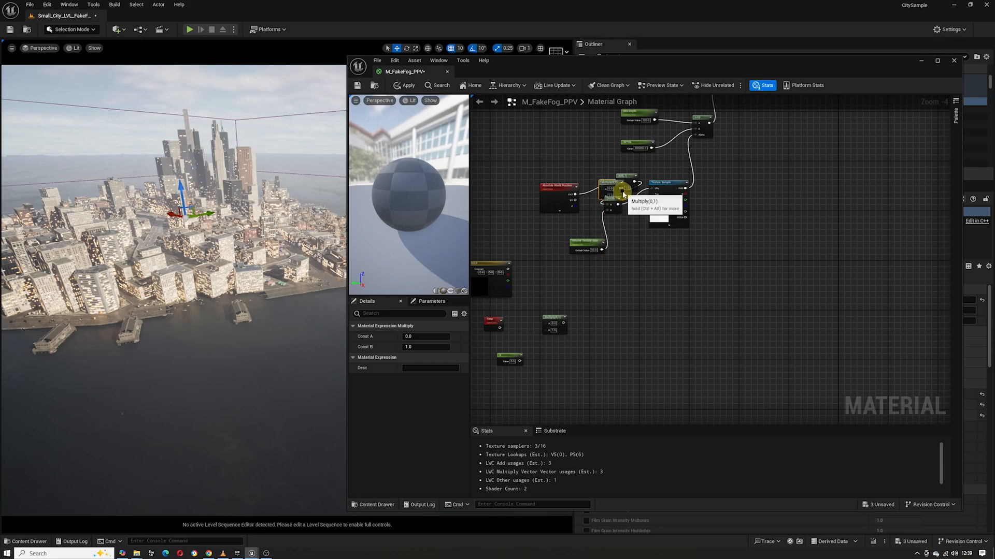
{"action": "left_click", "coordinate": [611, 162]}
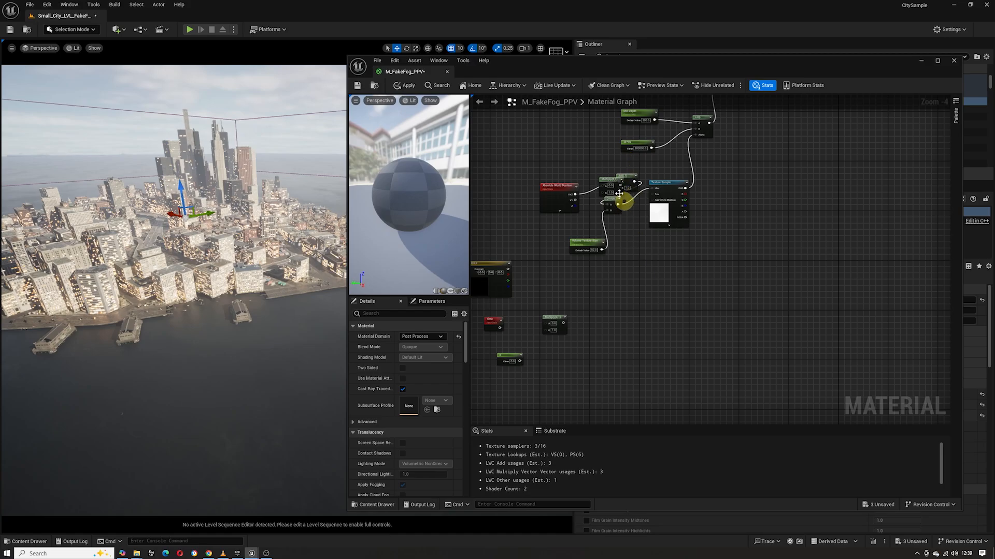
{"action": "left_click_drag", "start_coordinate": [611, 179], "coordinate": [595, 281]}
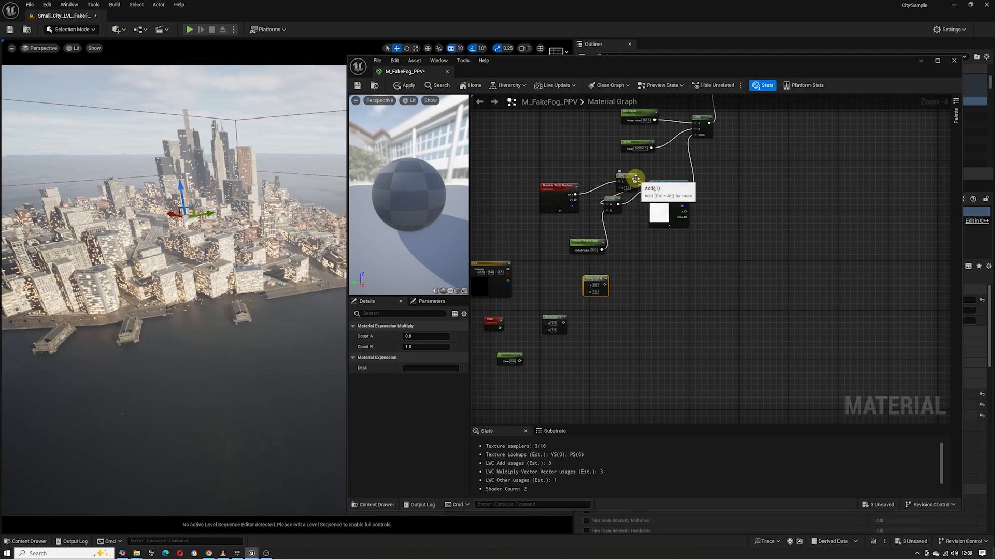
{"action": "left_click_drag", "start_coordinate": [635, 178], "coordinate": [608, 206]}
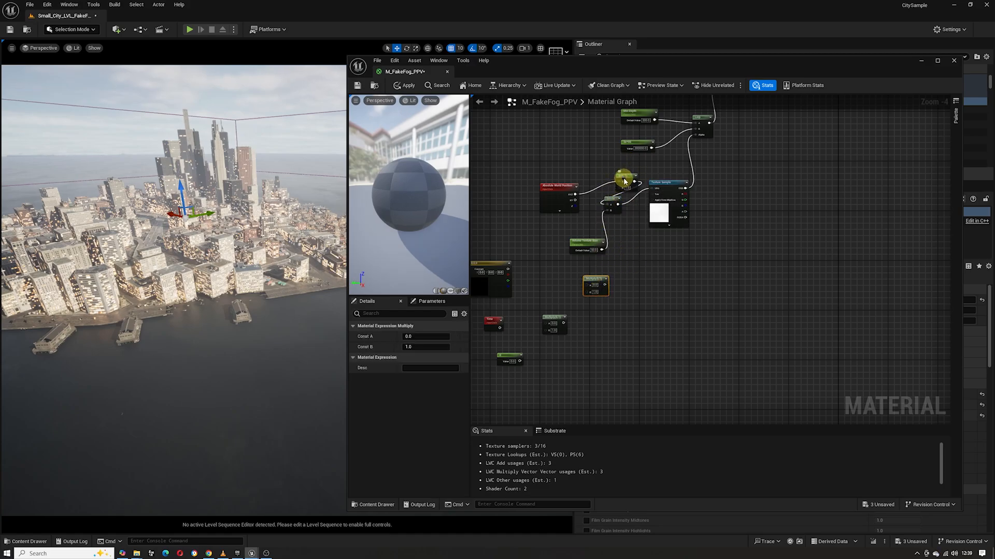
{"action": "left_click_drag", "start_coordinate": [624, 181], "coordinate": [607, 179]}
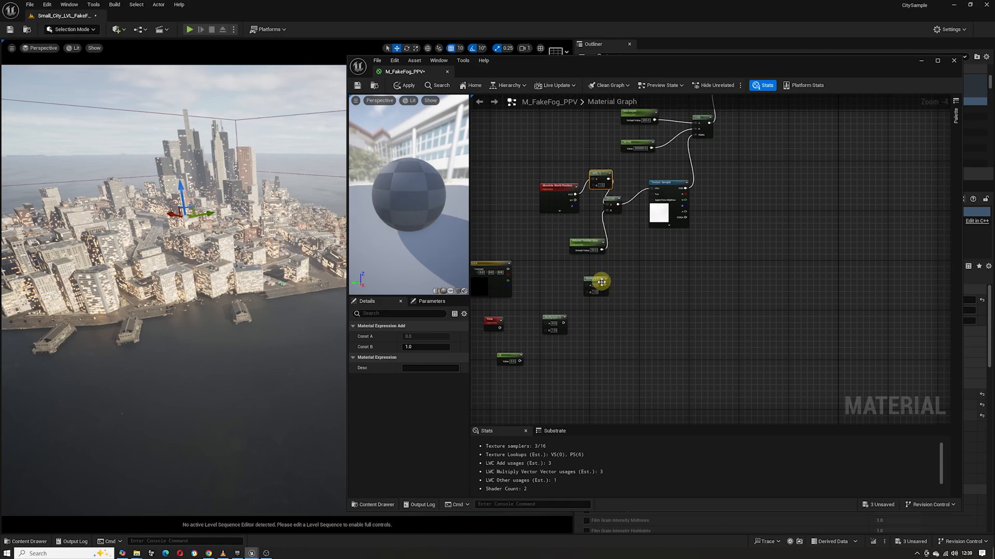
{"action": "left_click_drag", "start_coordinate": [605, 285], "coordinate": [594, 191]}
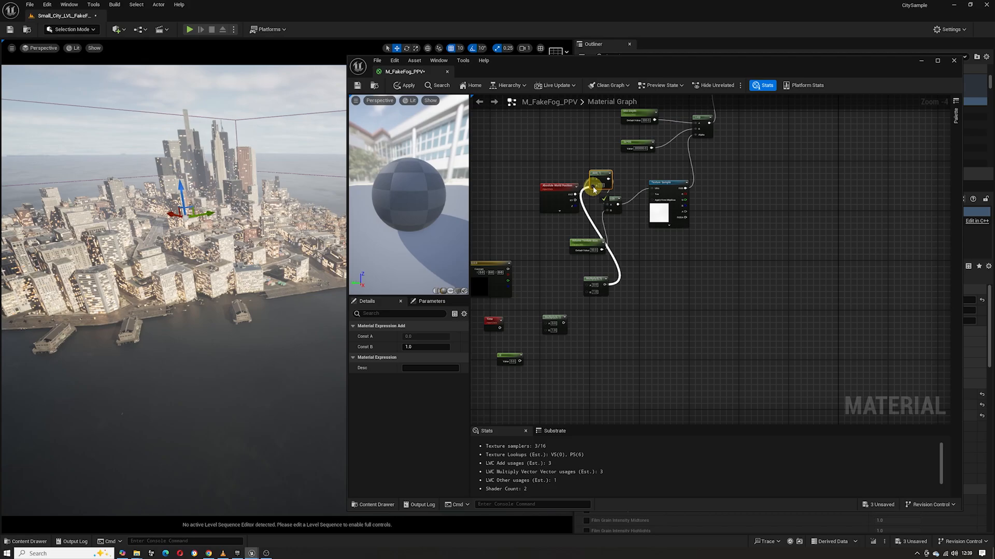
{"action": "left_click_drag", "start_coordinate": [593, 186], "coordinate": [610, 170]}
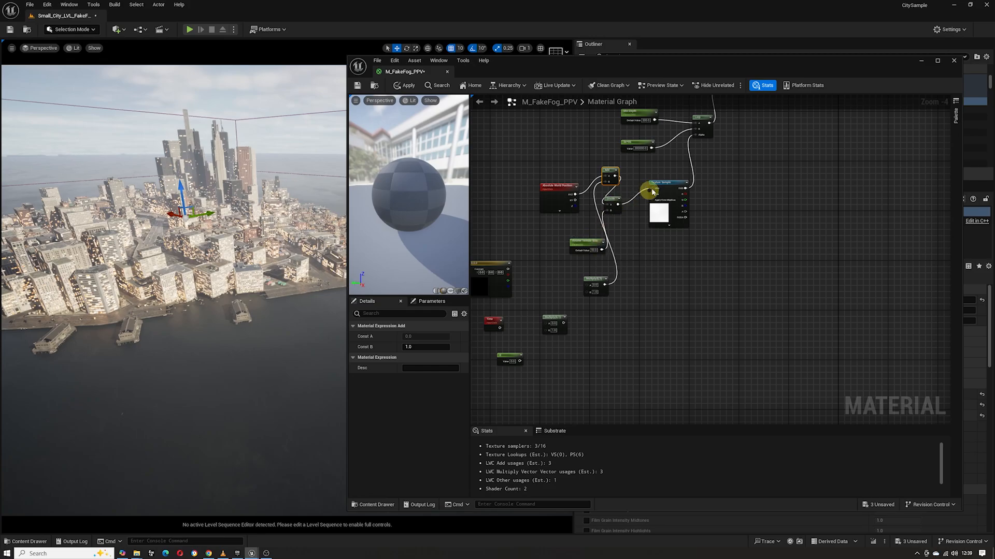
- Space out the Divide, Texture Sample and Volume Texture Size nodes, and move the connected Multiply below the world position node
{"action": "left_click_drag", "start_coordinate": [710, 194], "coordinate": [643, 207]}
{"action": "left_click_drag", "start_coordinate": [586, 240], "coordinate": [627, 231]}
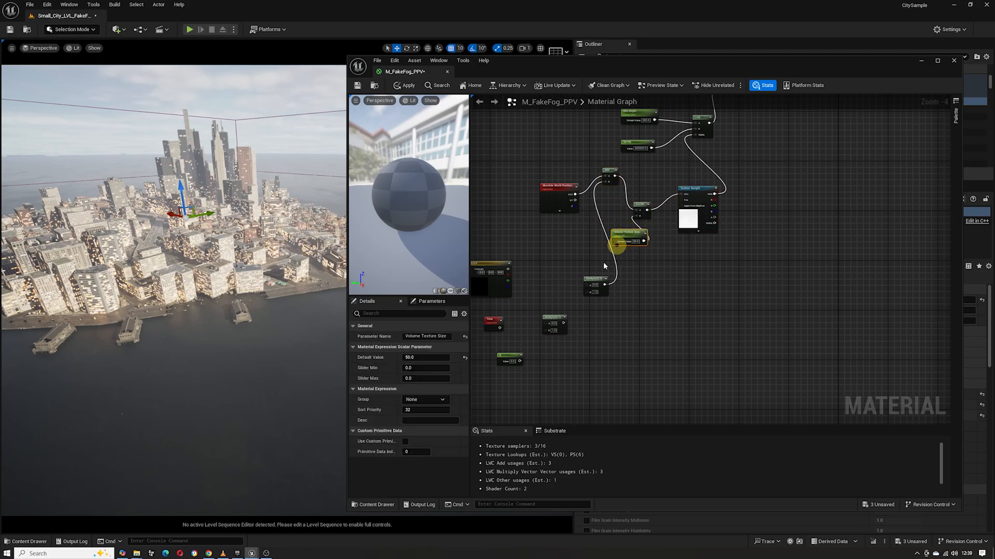
{"action": "left_click_drag", "start_coordinate": [596, 282], "coordinate": [581, 248]}
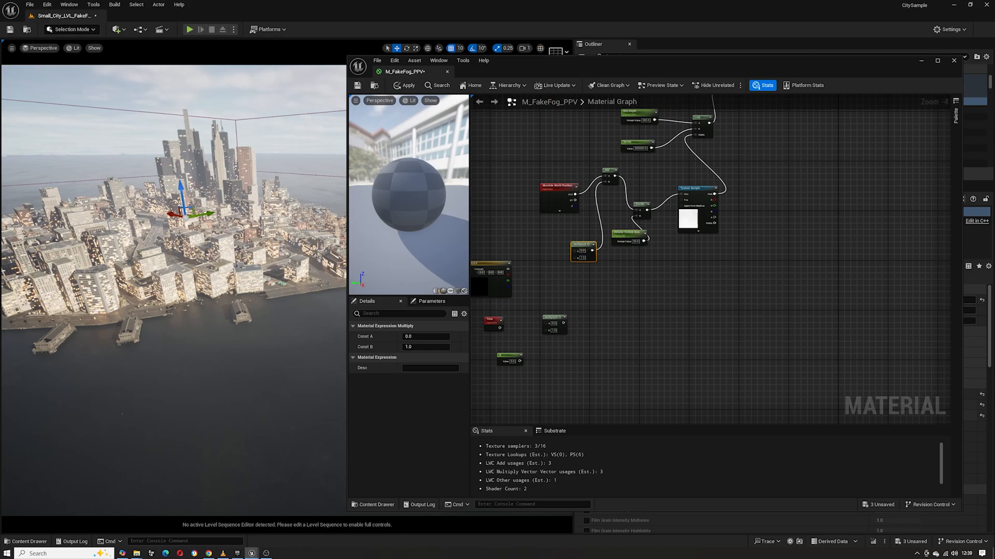
{"action": "key", "text": "space"}
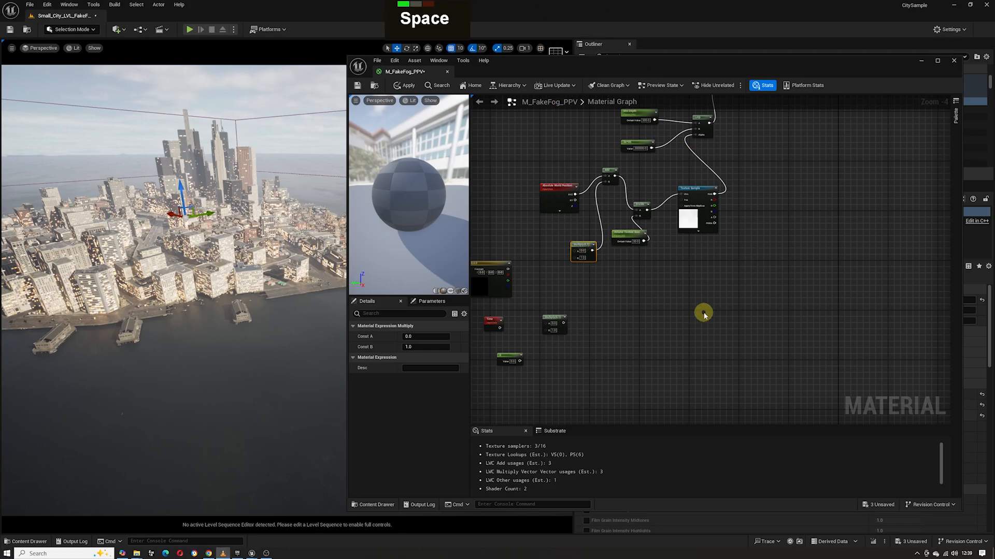
- Set the Constant3Vector to pure red with R 1, G 0 and B 0
{"action": "right_click_drag", "start_coordinate": [657, 308], "coordinate": [692, 296]}
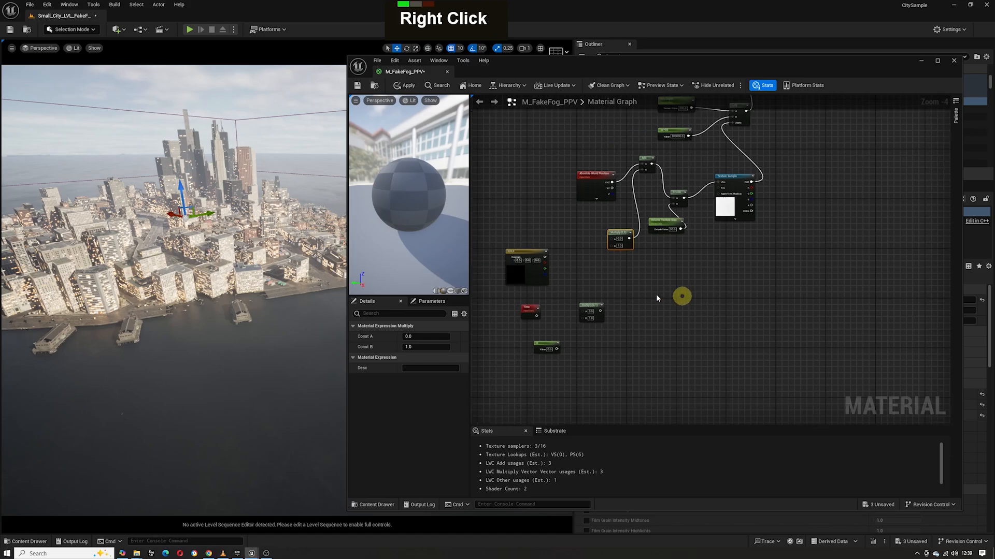
{"action": "left_click", "coordinate": [526, 266]}
{"action": "left_click", "coordinate": [445, 336]}
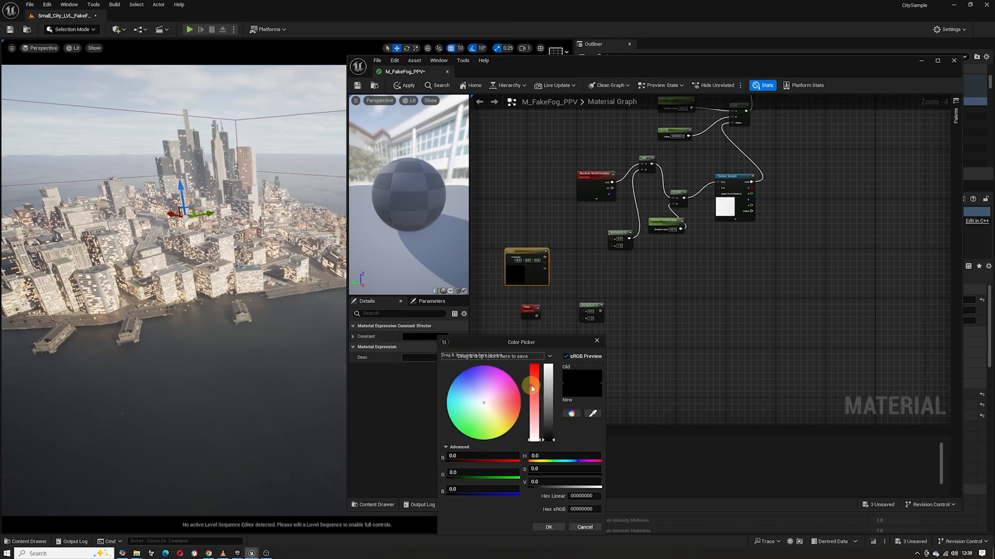
{"action": "left_click_drag", "start_coordinate": [532, 389], "coordinate": [531, 333]}
{"action": "left_click_drag", "start_coordinate": [549, 438], "coordinate": [539, 330]}
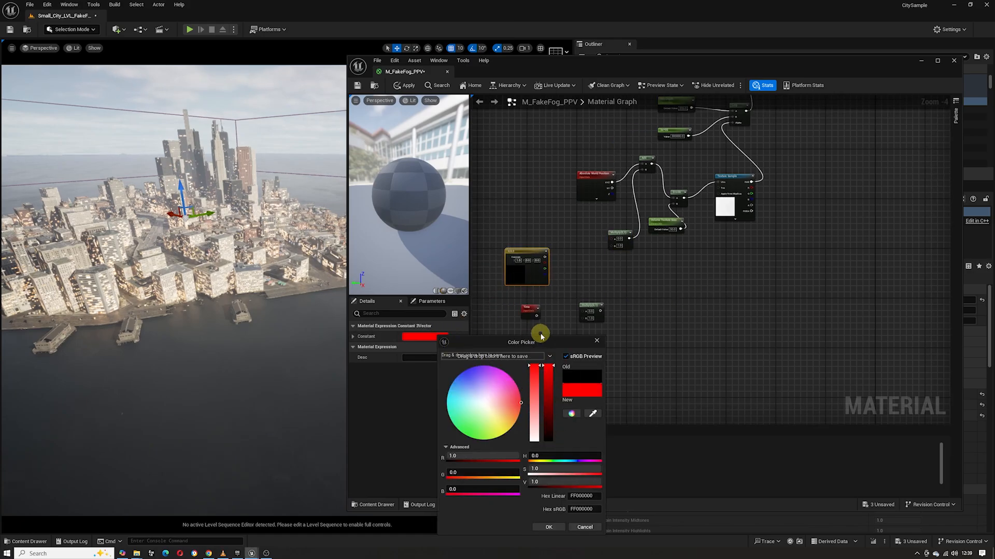
{"action": "left_click", "coordinate": [545, 527]}
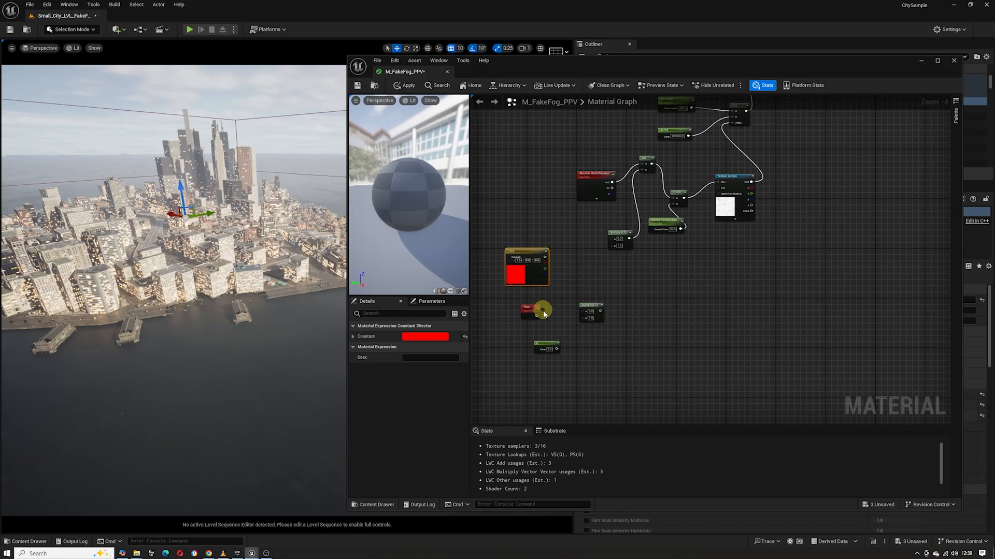
- Connect Time and the Constant to the lower Multiply's A and B inputs, and convert the Constant to a parameter named Speed
{"action": "left_click_drag", "start_coordinate": [556, 349], "coordinate": [582, 310]}
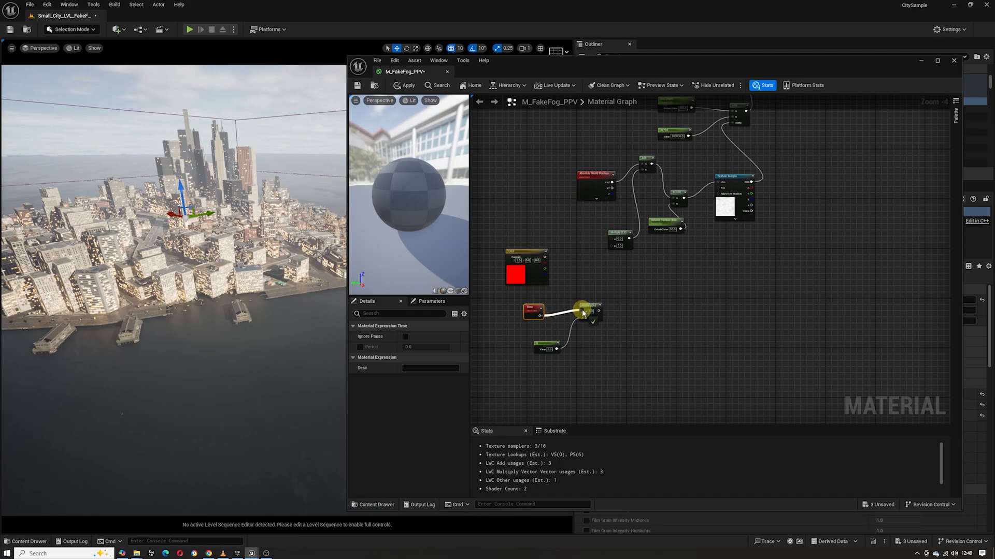
{"action": "right_click", "coordinate": [554, 348]}
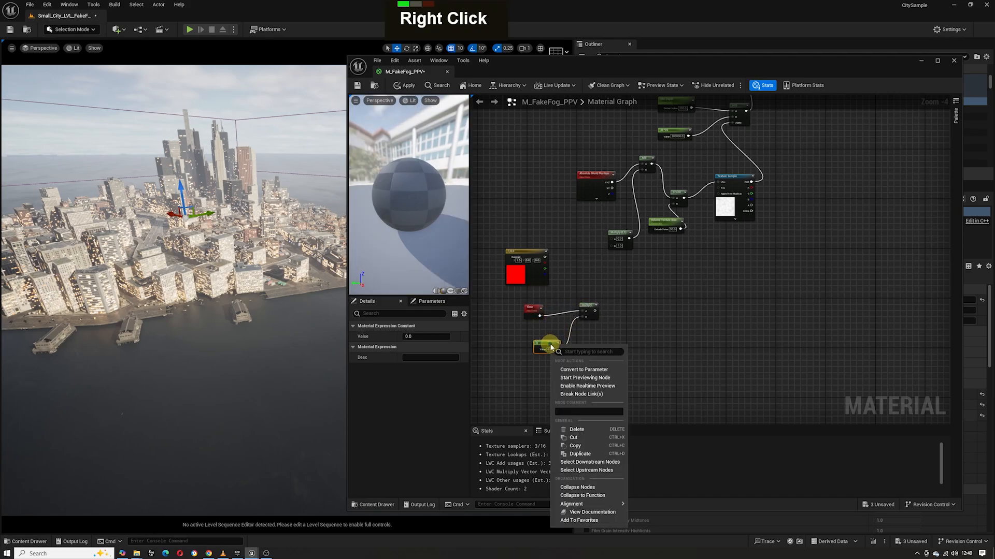
{"action": "left_click", "coordinate": [569, 370]}
{"action": "type", "text": "Eped"}
{"action": "key", "text": "Return"}
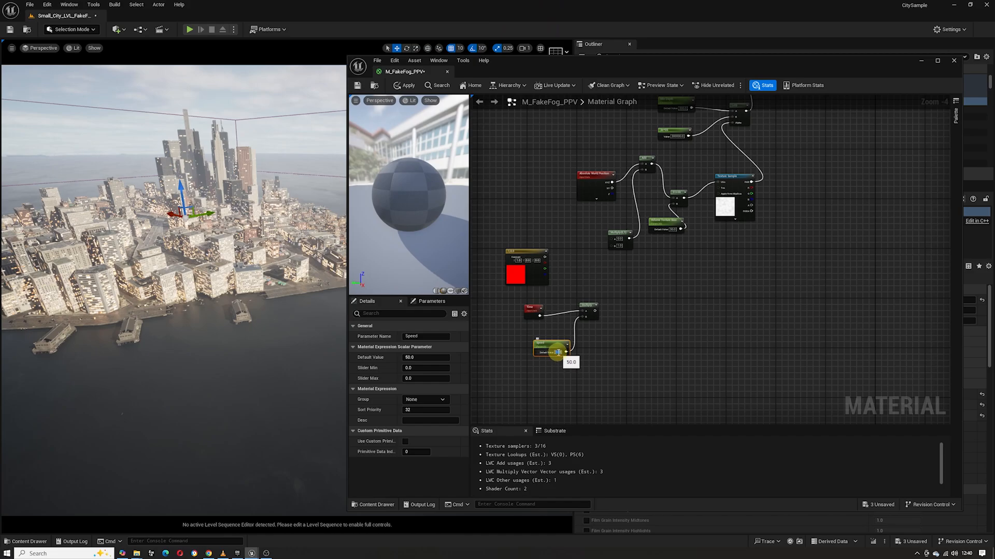
- Set the Speed parameter's default value to 500000
{"action": "left_click", "coordinate": [558, 352]}
{"action": "type", "text": "1000"}
{"action": "key", "text": "Return"}
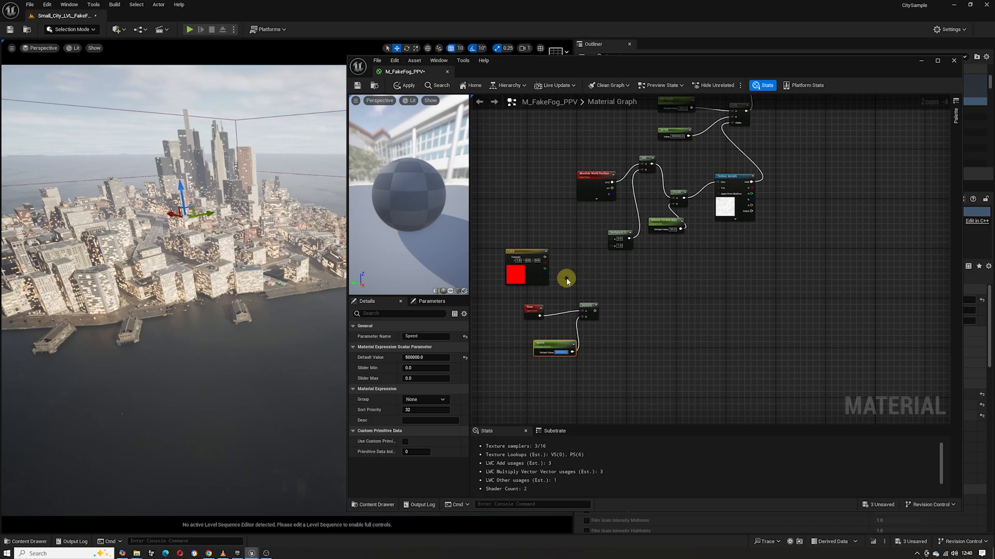
- Connect the red Constant3Vector to the upper Multiply's A input and the lower Multiply's output to its B, and apply the material
{"action": "left_click_drag", "start_coordinate": [547, 257], "coordinate": [612, 239]}
{"action": "left_click_drag", "start_coordinate": [595, 311], "coordinate": [613, 243]}
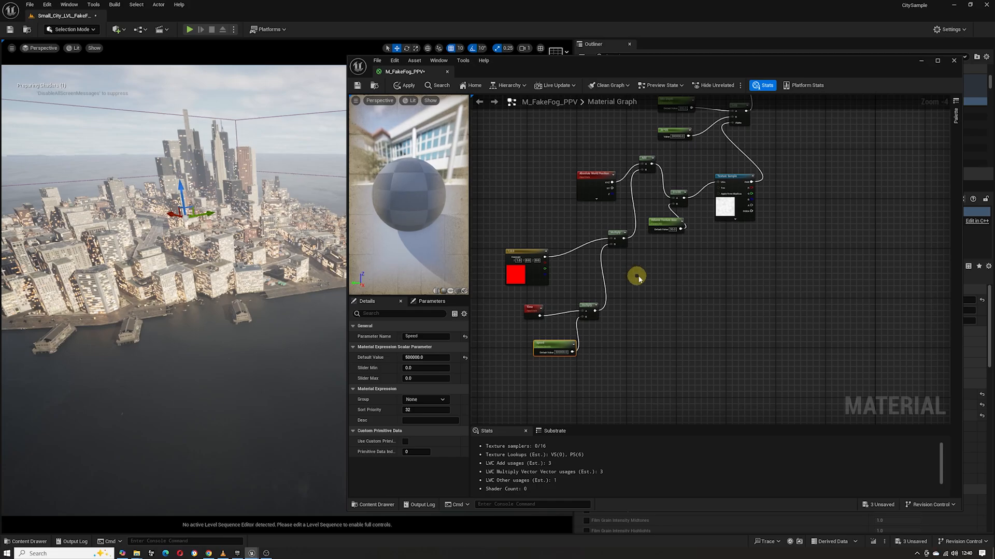
{"action": "right_click_drag", "start_coordinate": [637, 277], "coordinate": [585, 262]}
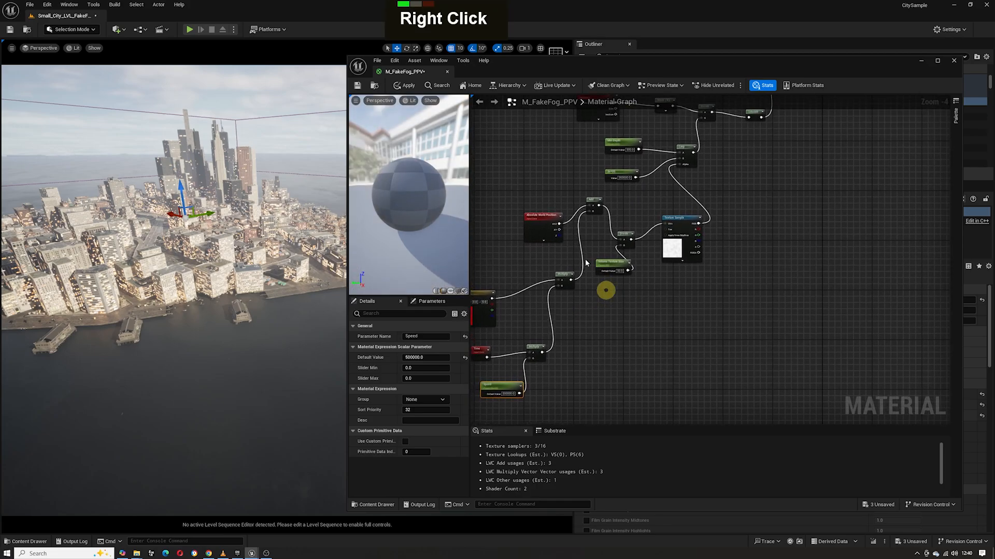
{"action": "left_click", "coordinate": [407, 87]}
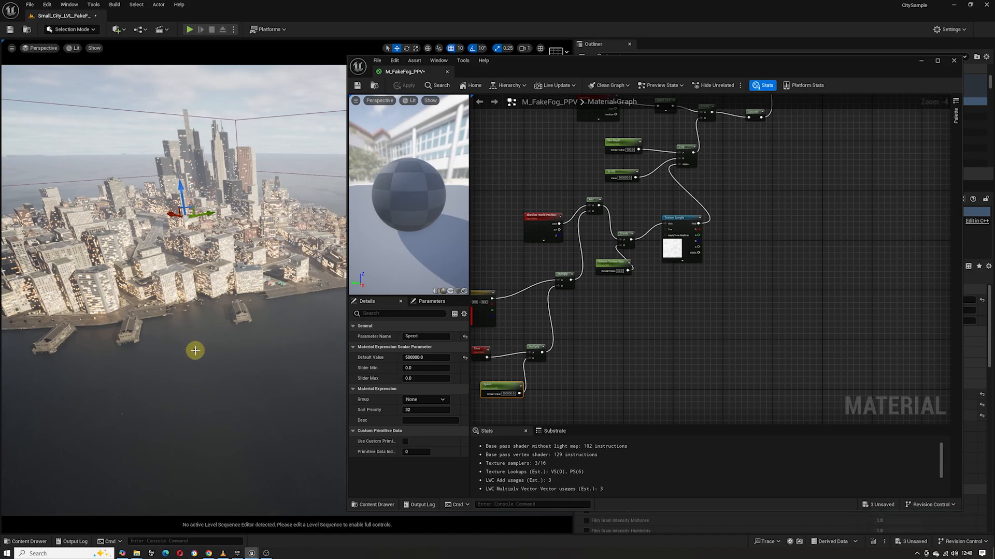
- Fly the level camera closer to the city over the water to examine the fog's noise movement
{"action": "mouse_move", "coordinate": [195, 350]}
{"action": "right_mouse_down"}
{"action": "mouse_move", "coordinate": [228, 340]}
{"action": "mouse_move", "coordinate": [305, 356]}
{"action": "mouse_move", "coordinate": [291, 427]}
{"action": "mouse_move", "coordinate": [288, 385]}
{"action": "mouse_move", "coordinate": [185, 344]}
{"action": "right_mouse_up"}
{"action": "key", "text": "w"}
{"action": "key", "text": "w"}
{"action": "key", "text": "w"}
{"action": "key", "text": "w"}
{"action": "key", "text": "w"}
{"action": "key", "text": "w"}
{"action": "key", "text": "w"}
{"action": "key", "text": "w"}
{"action": "scroll", "coordinate": [291, 428], "scroll_direction": "up", "scroll_amount": 1}
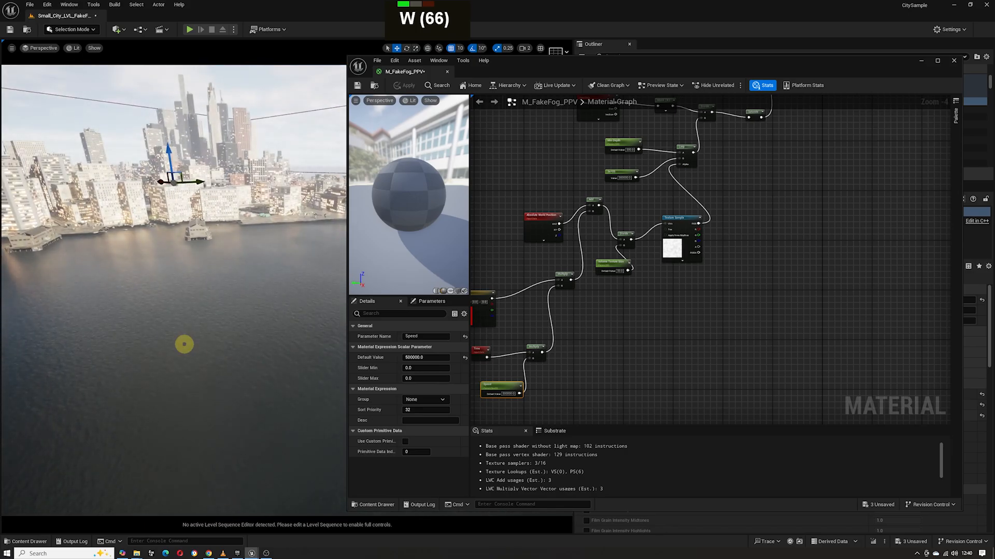
- Set the Volume Texture Size parameter to 1 and apply the material
{"action": "left_click", "coordinate": [600, 389]}
{"action": "double_click", "coordinate": [621, 271]}
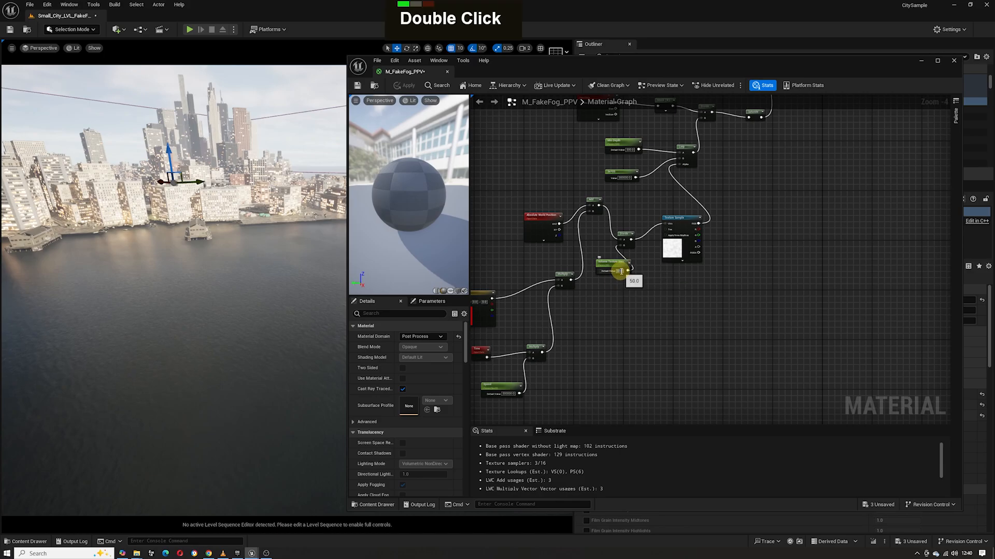
{"action": "type", "text": "1"}
{"action": "key", "text": "Return"}
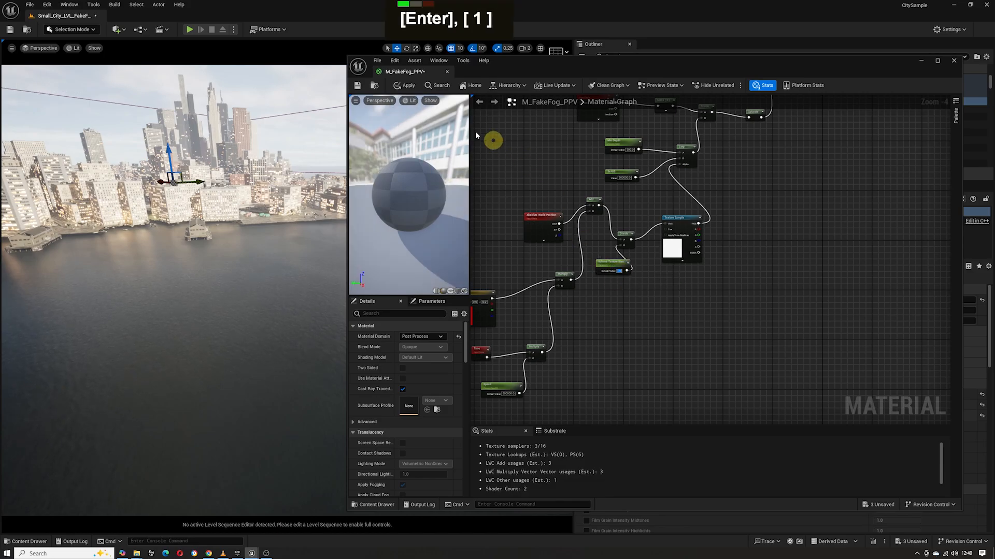
{"action": "left_click", "coordinate": [404, 89]}
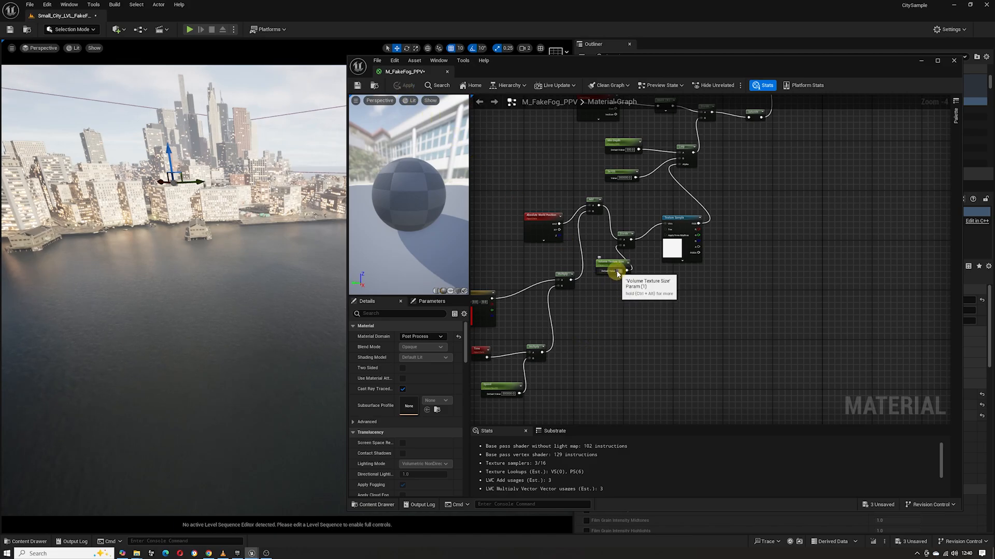
- Connect the Texture Sample's RGB output directly to the material's Emissive Color, replacing the Lerp connection, and apply the material
{"action": "right_click_drag", "start_coordinate": [739, 180], "coordinate": [724, 265]}
{"action": "scroll", "coordinate": [725, 257], "scroll_direction": "down", "scroll_amount": 1}
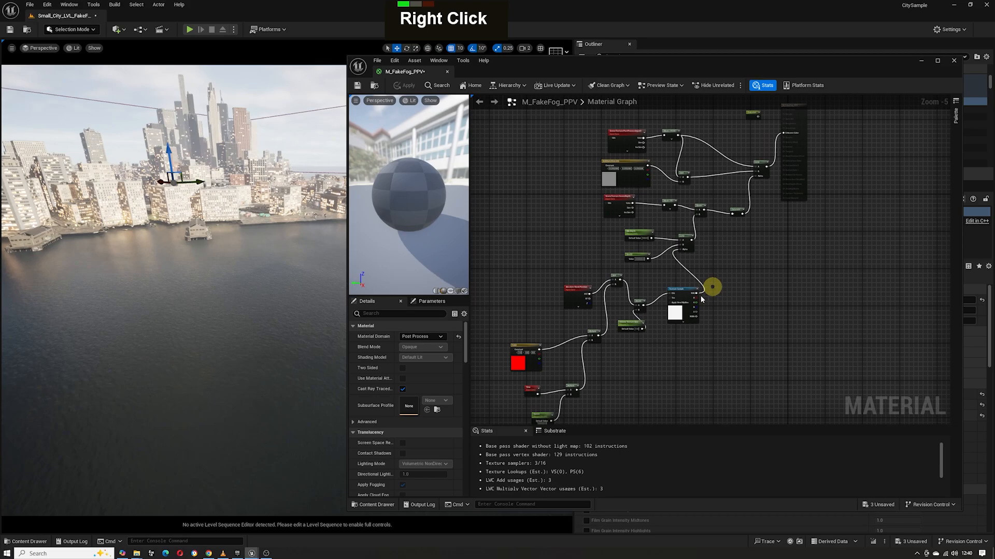
{"action": "left_click_drag", "start_coordinate": [696, 293], "coordinate": [782, 134]}
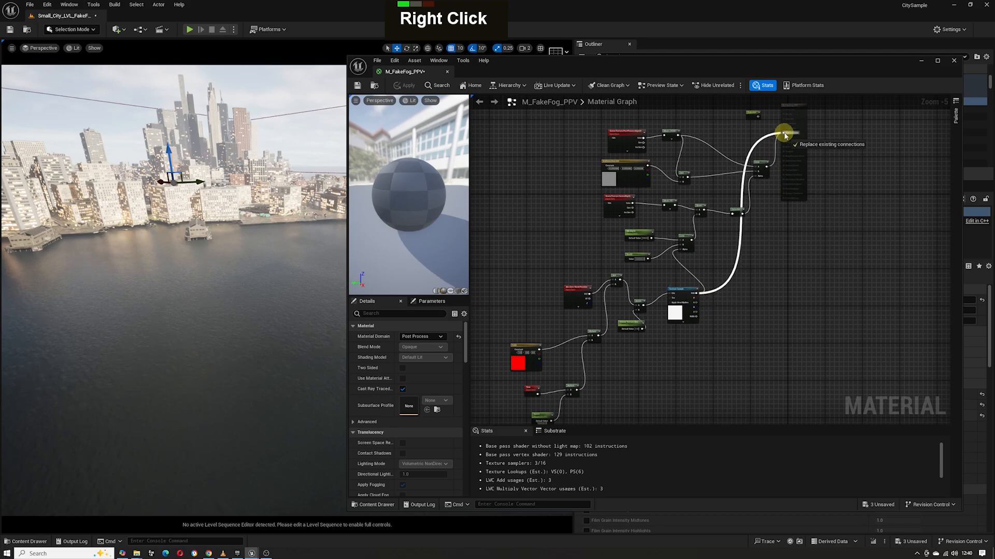
{"action": "left_click", "coordinate": [399, 85]}
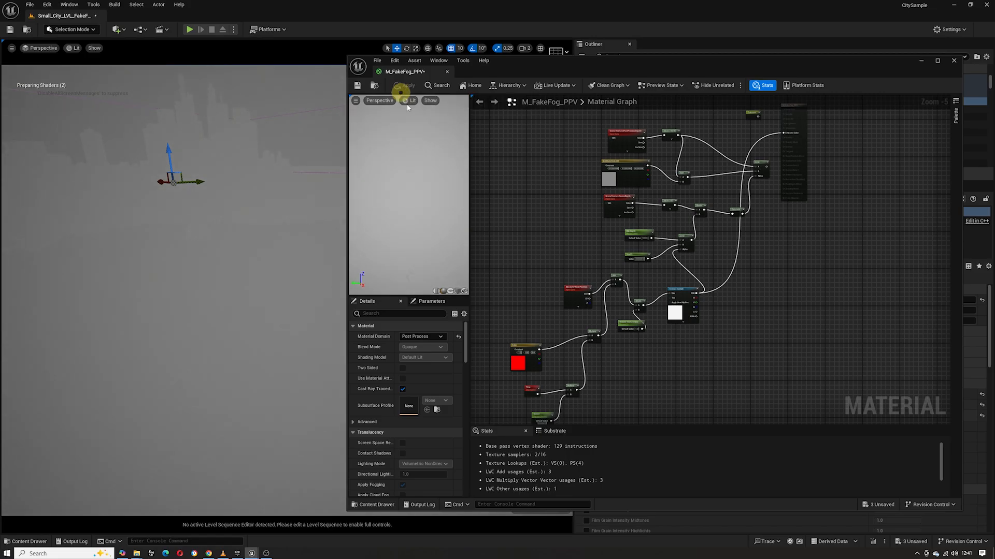
- Increase the Volume Texture Size parameter's value and apply the material
{"action": "right_click_drag", "start_coordinate": [620, 352], "coordinate": [628, 291]}
{"action": "scroll", "coordinate": [628, 290], "scroll_direction": "up", "scroll_amount": 1}
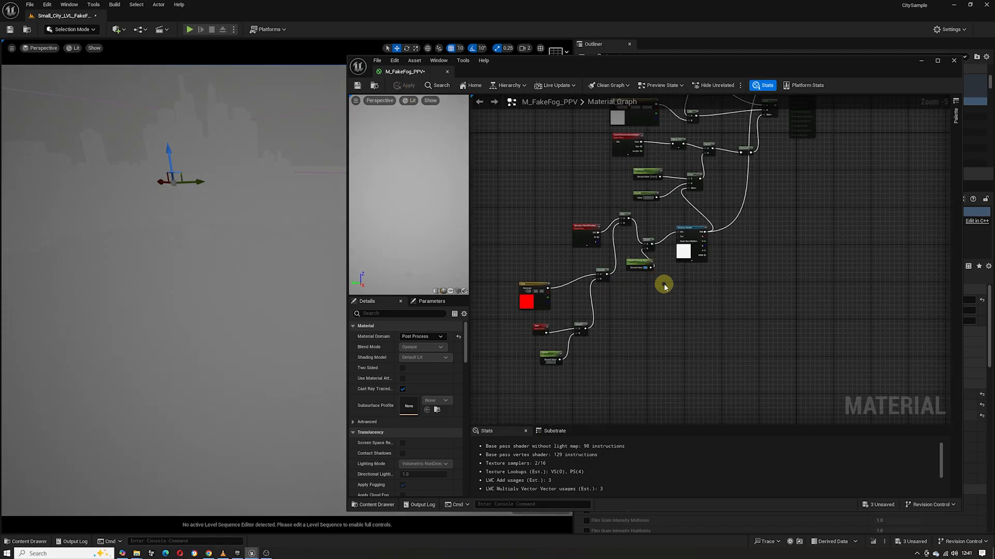
{"action": "type", "text": "5"}
{"action": "key", "text": "Return"}
{"action": "key", "text": "0"}
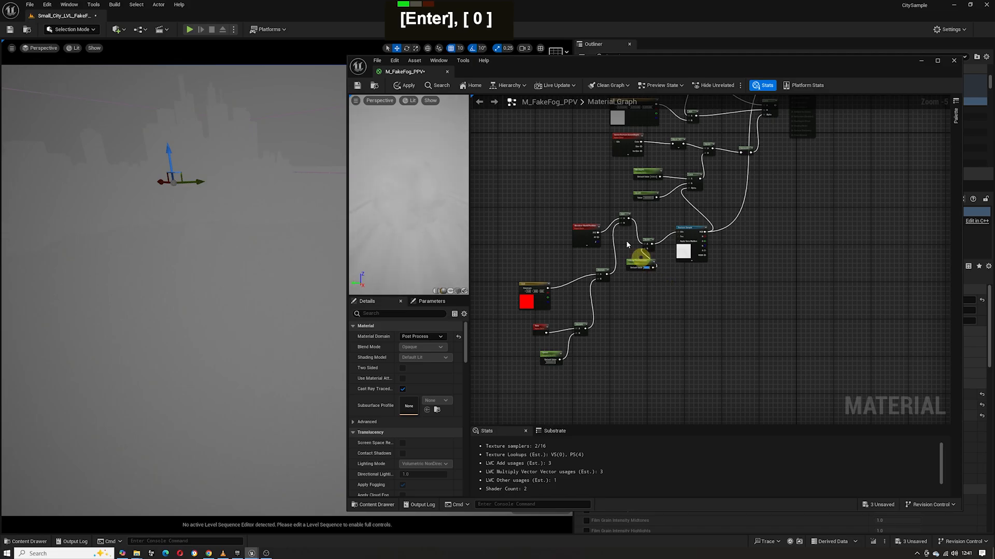
{"action": "left_click", "coordinate": [406, 86]}
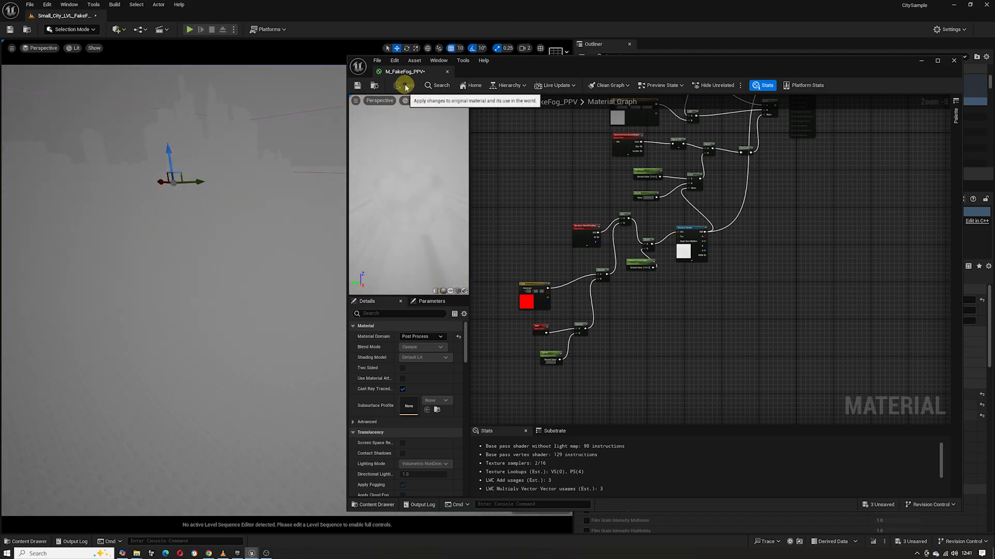
- Try smaller Speed values starting with 500, settle on 50, apply the material and inspect the noise movement in the level
{"action": "double_click", "coordinate": [551, 363]}
{"action": "type", "text": "500"}
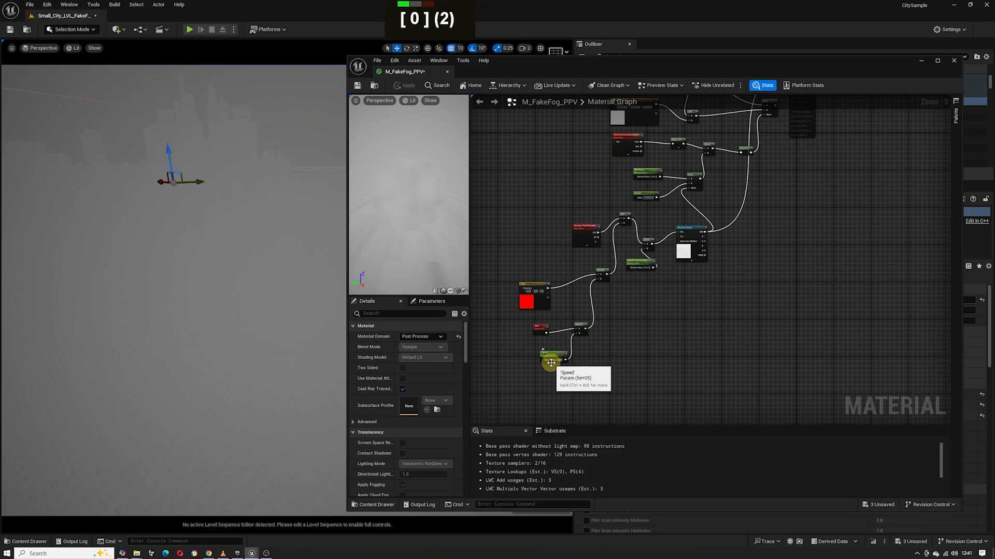
{"action": "key", "text": "Return"}
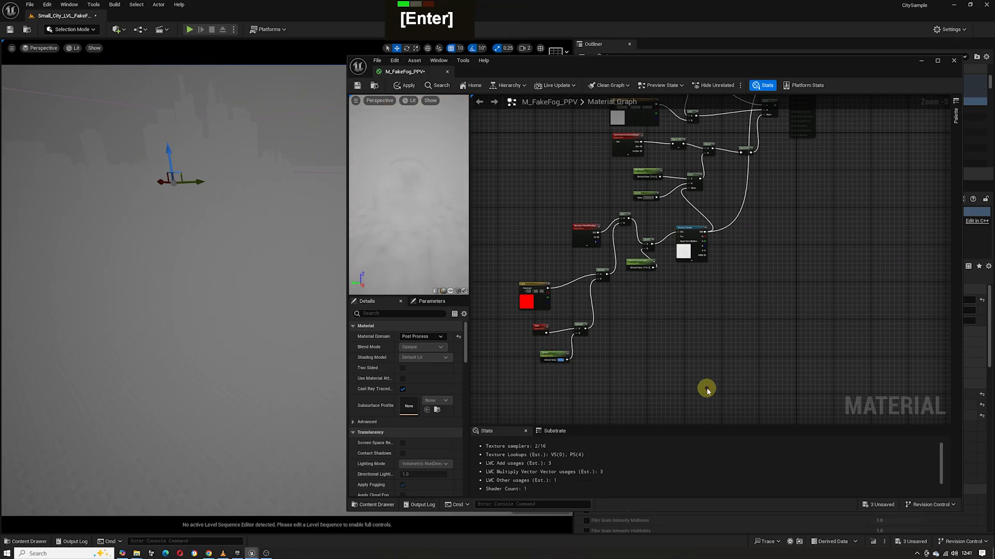
{"action": "key", "text": "1"}
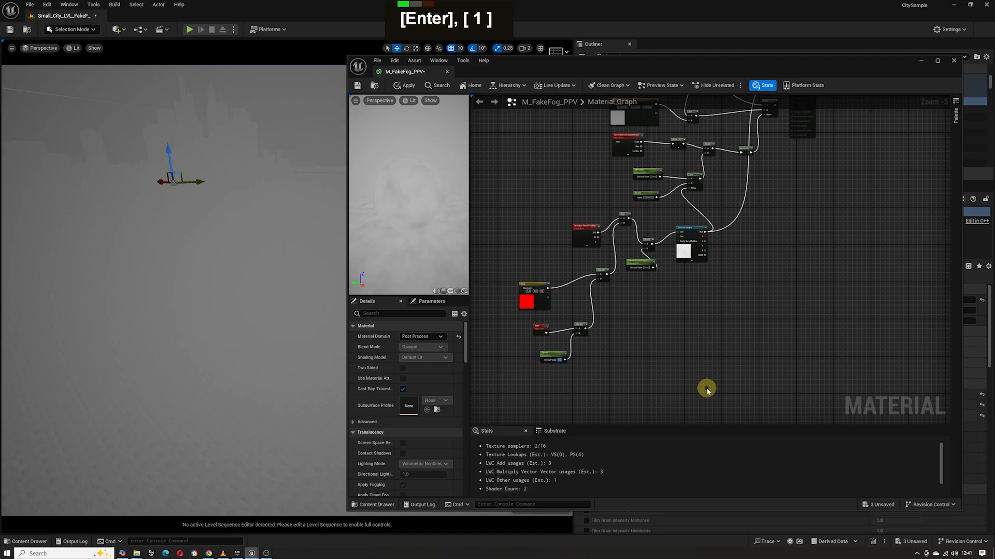
{"action": "key", "text": "5"}
{"action": "type", "text": "50"}
{"action": "key", "text": "Return"}
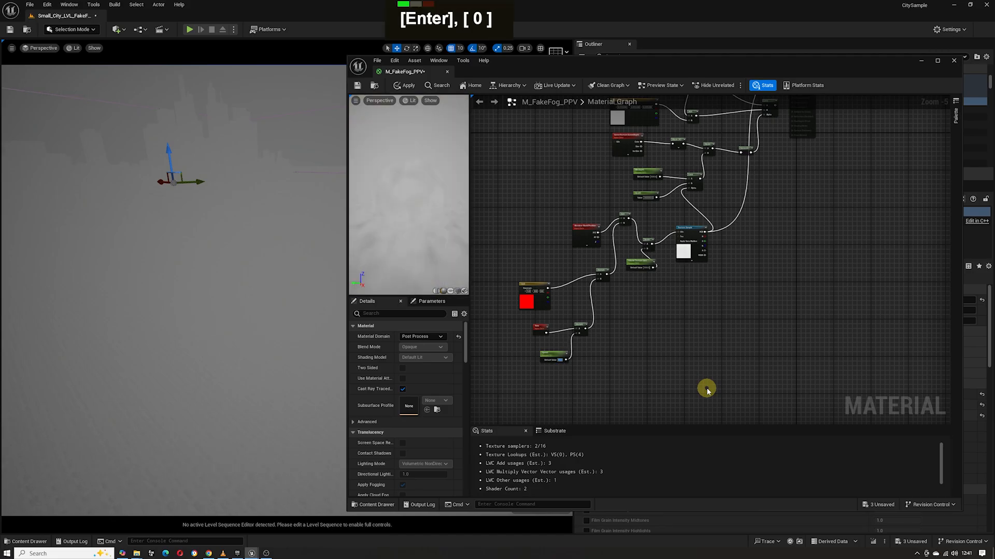
{"action": "left_click", "coordinate": [405, 85]}
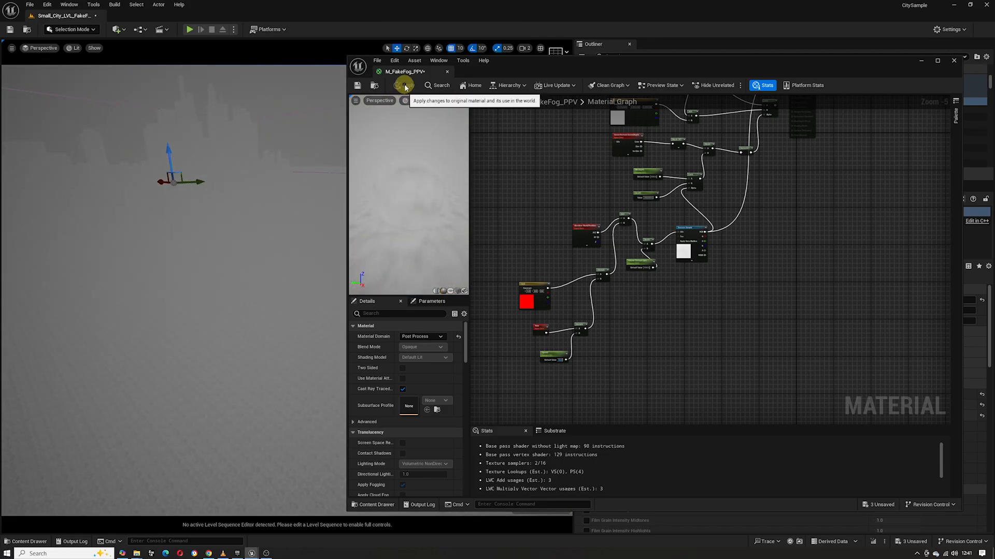
{"action": "mouse_move", "coordinate": [217, 282]}
{"action": "right_mouse_down"}
{"action": "mouse_move", "coordinate": [217, 309]}
{"action": "mouse_move", "coordinate": [213, 283]}
{"action": "right_mouse_up"}
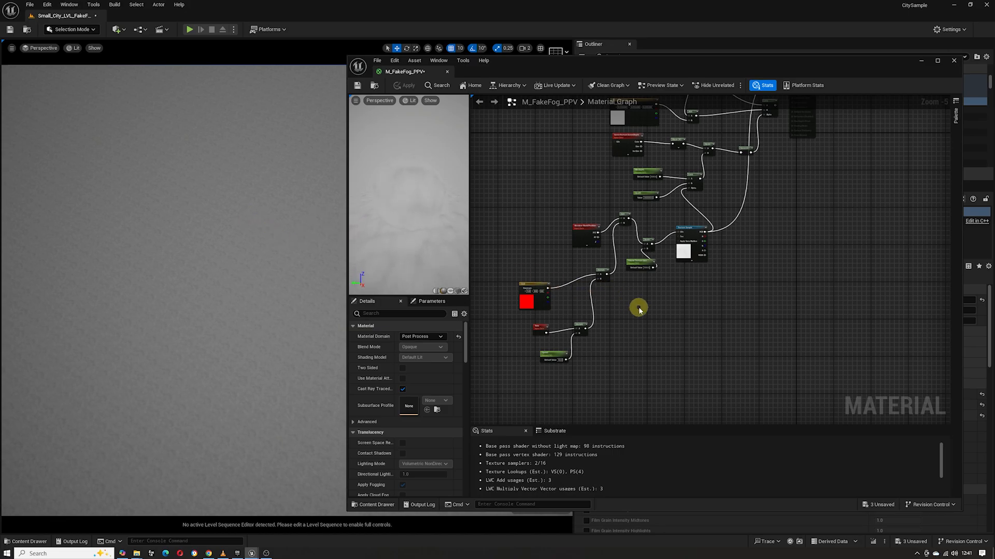
- Set the Speed parameter to 1000 and apply the material
{"action": "double_click", "coordinate": [559, 360]}
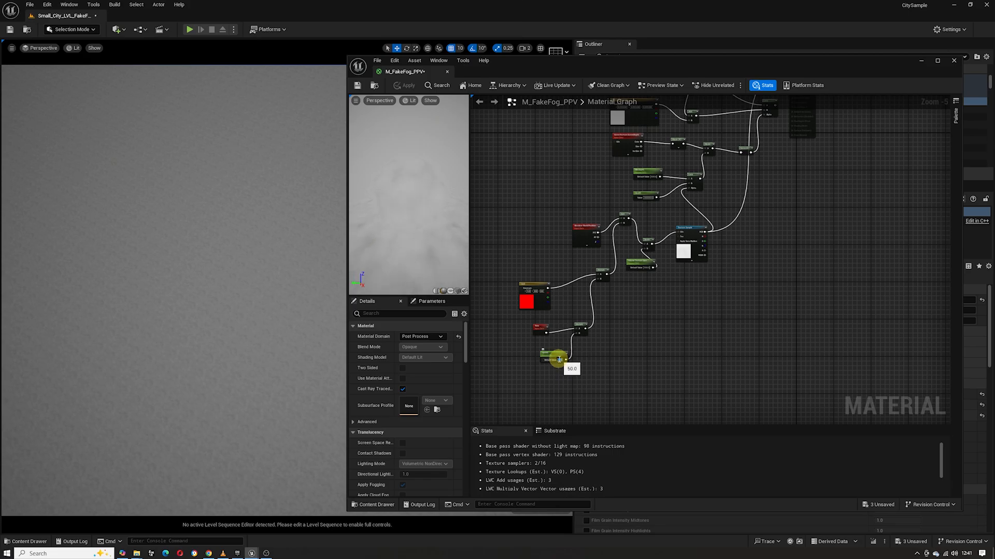
{"action": "type", "text": "100"}
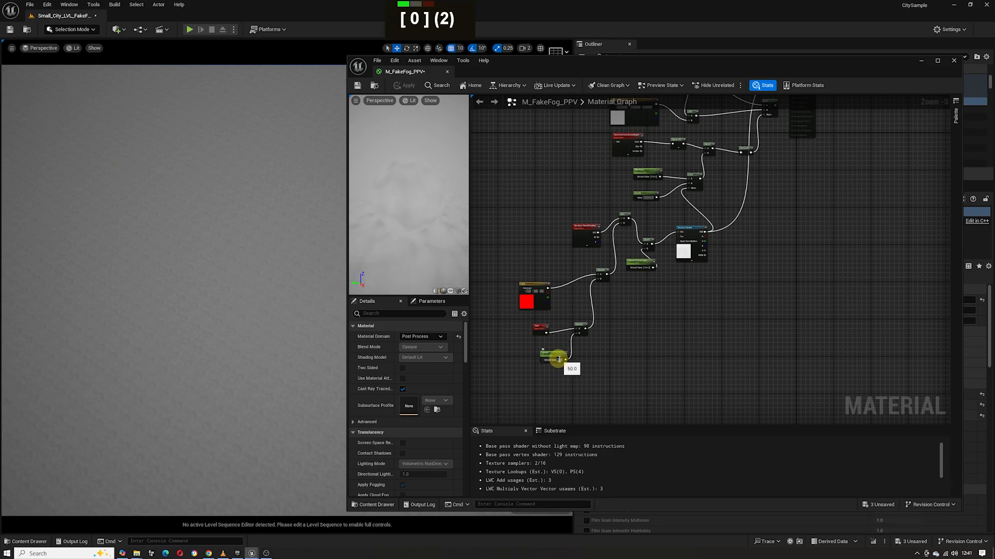
{"action": "type", "text": "0"}
{"action": "key", "text": "Return"}
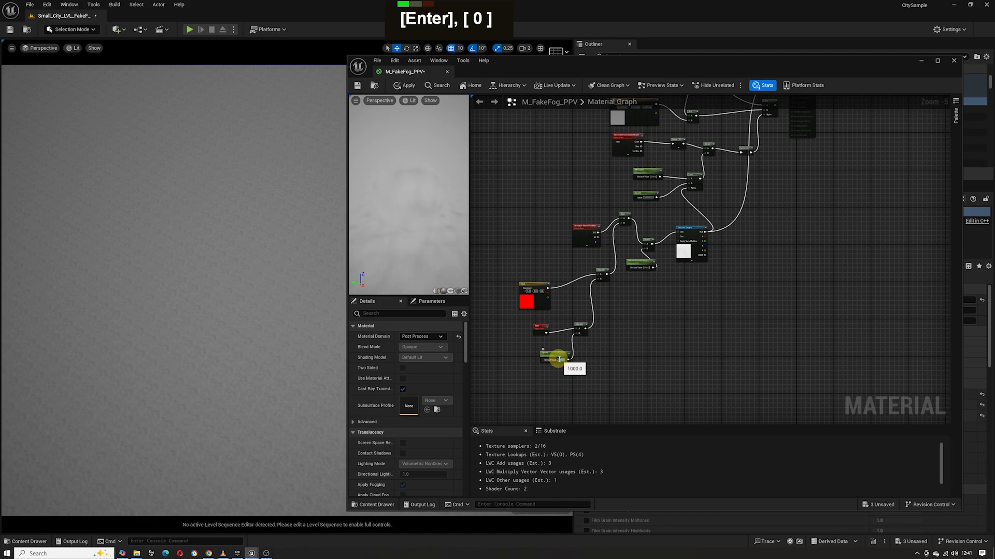
{"action": "left_click", "coordinate": [409, 86]}
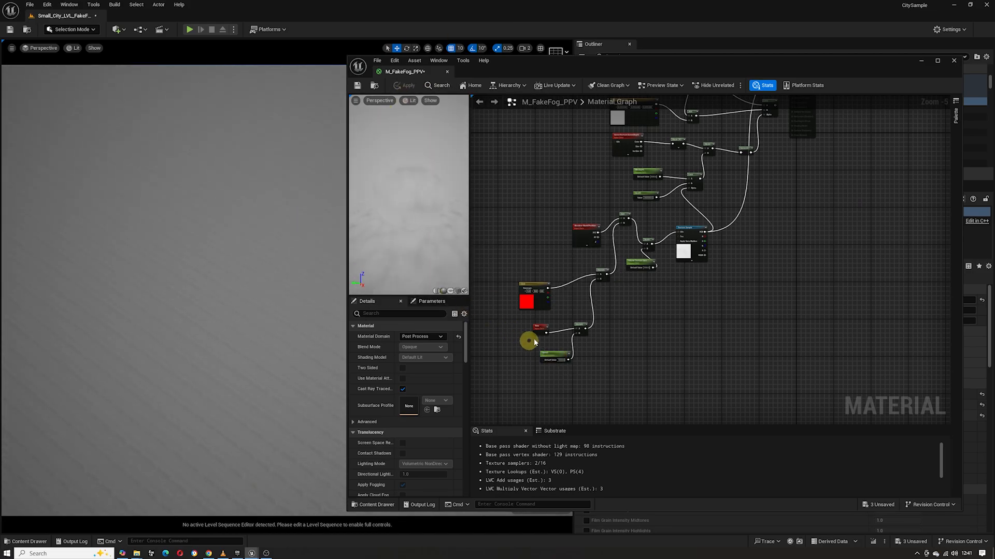
- Set the Speed parameter to 500 and apply the material
{"action": "double_click", "coordinate": [561, 360]}
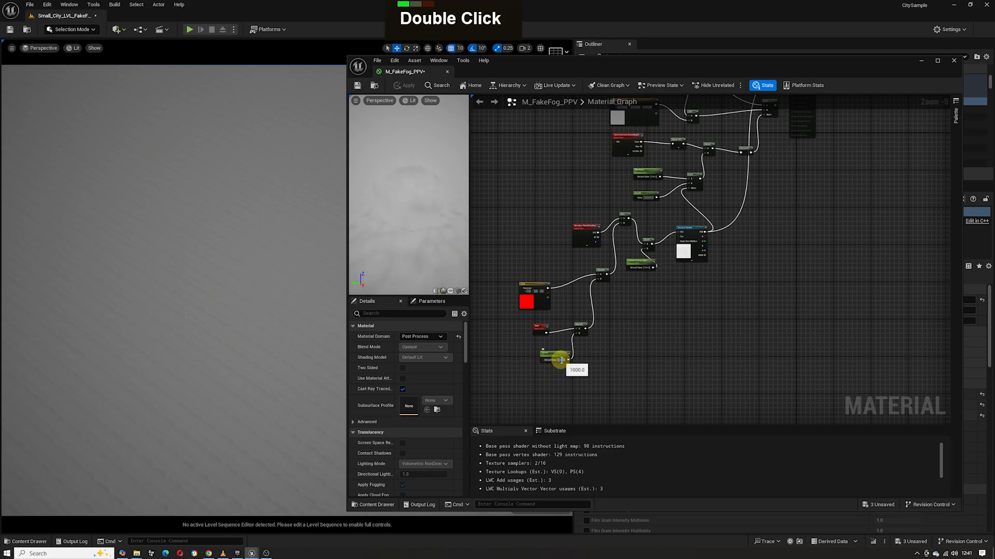
{"action": "type", "text": "00"}
{"action": "key", "text": "Return"}
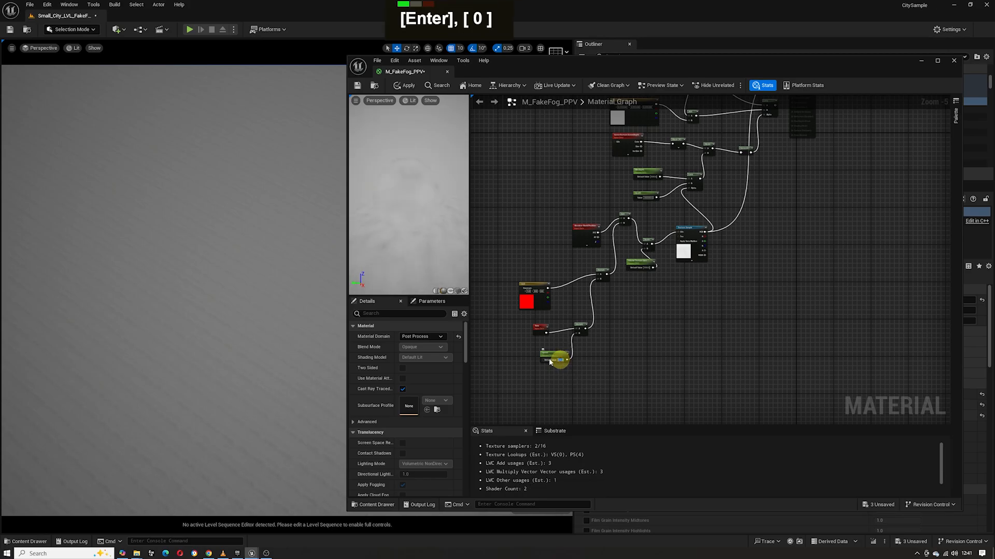
{"action": "left_click", "coordinate": [400, 84]}
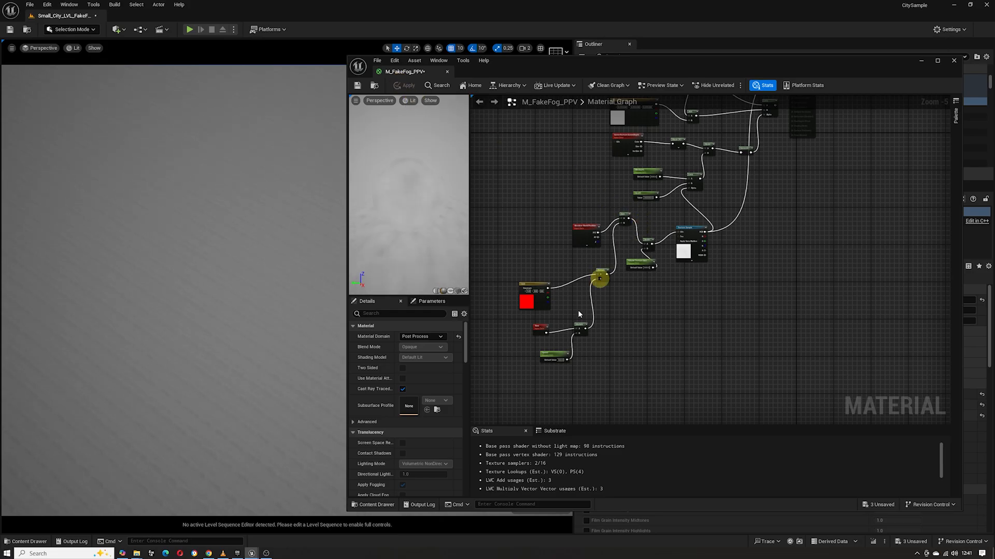
- Set the Speed parameter to 100 and apply the material
{"action": "double_click", "coordinate": [562, 361]}
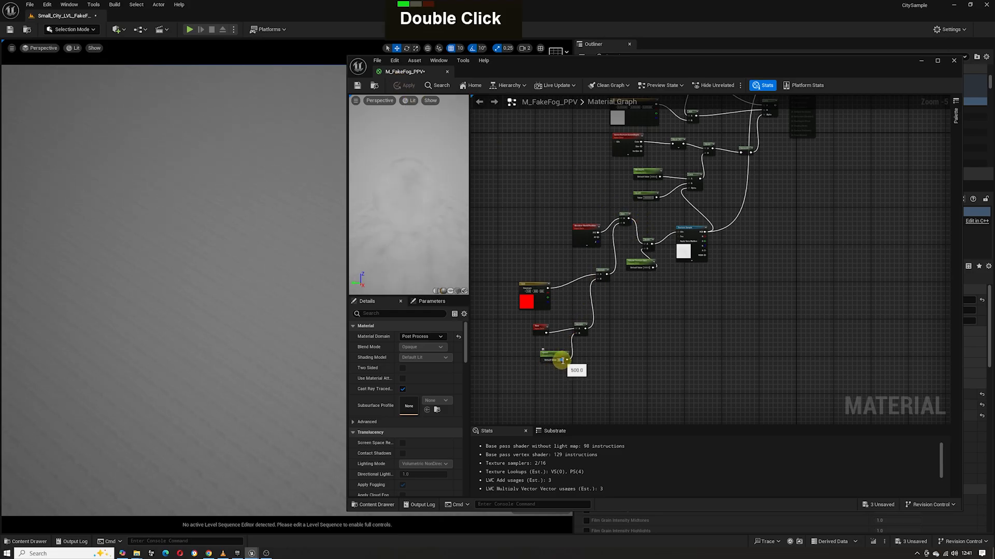
{"action": "type", "text": "100"}
{"action": "key", "text": "Return"}
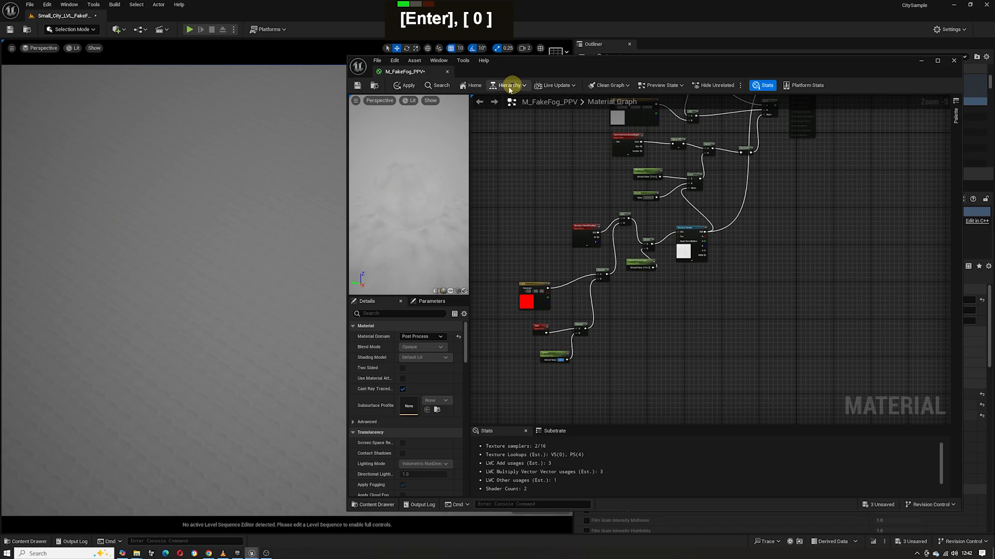
{"action": "left_click", "coordinate": [408, 86]}
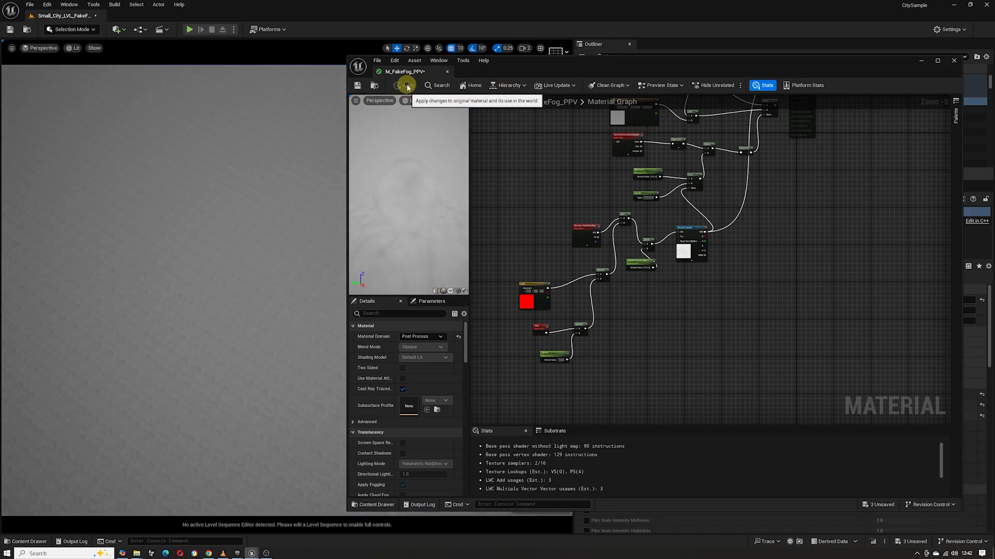
- Reconnect the final Lerp's output to Emissive Color in place of the Texture Sample and apply the material
{"action": "right_click_drag", "start_coordinate": [605, 189], "coordinate": [552, 268]}
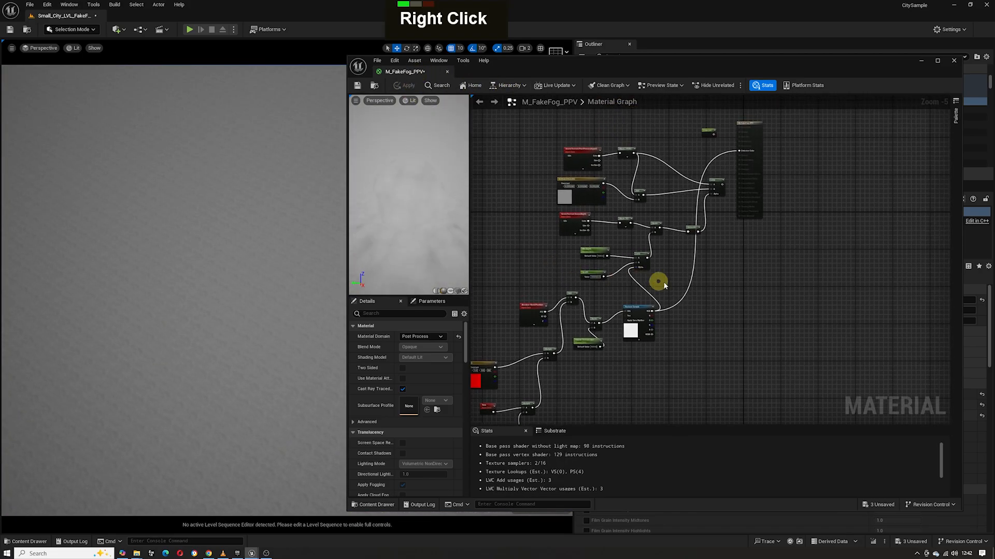
{"action": "left_click_drag", "start_coordinate": [721, 183], "coordinate": [748, 154]}
{"action": "left_click", "coordinate": [408, 86]}
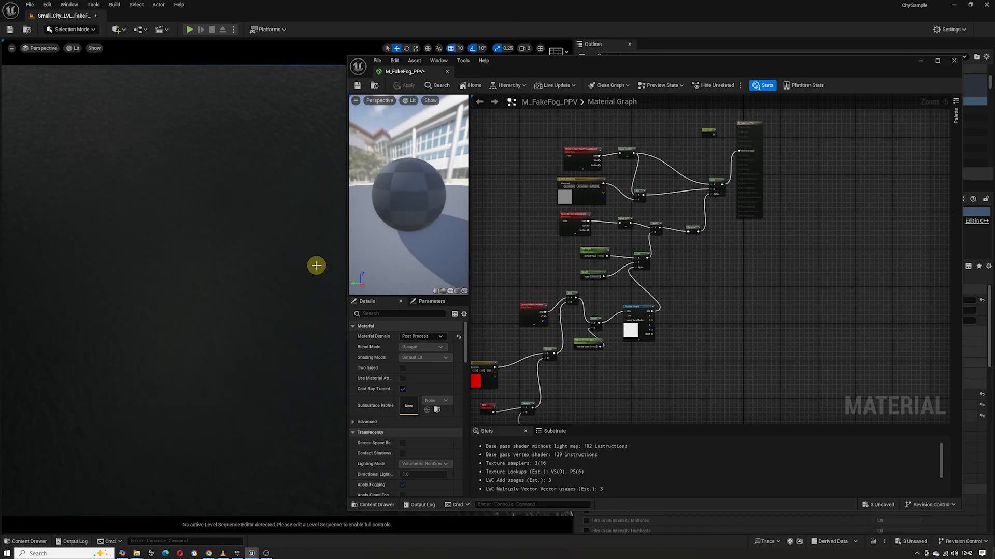
- Fly the level viewport back to view the whole city and minimize the material editor window
{"action": "right_click_drag", "start_coordinate": [293, 227], "coordinate": [277, 308]}
{"action": "key", "text": "w"}
{"action": "scroll", "coordinate": [269, 251], "scroll_direction": "up", "scroll_amount": 3}
{"action": "key", "text": "s"}
{"action": "key", "text": "s"}
{"action": "key", "text": "s"}
{"action": "key", "text": "d"}
{"action": "key", "text": "w"}
{"action": "left_click", "coordinate": [924, 60]}
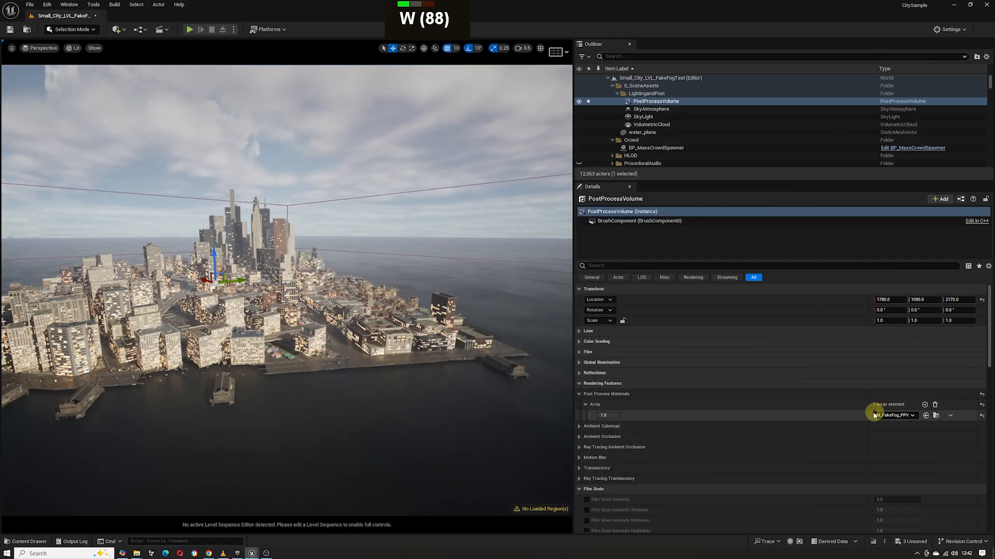
- Set the fake fog material's weight in the PostProcessVolume's Post Process Materials array to 0 and back to 1
{"action": "type", "text": "0"}
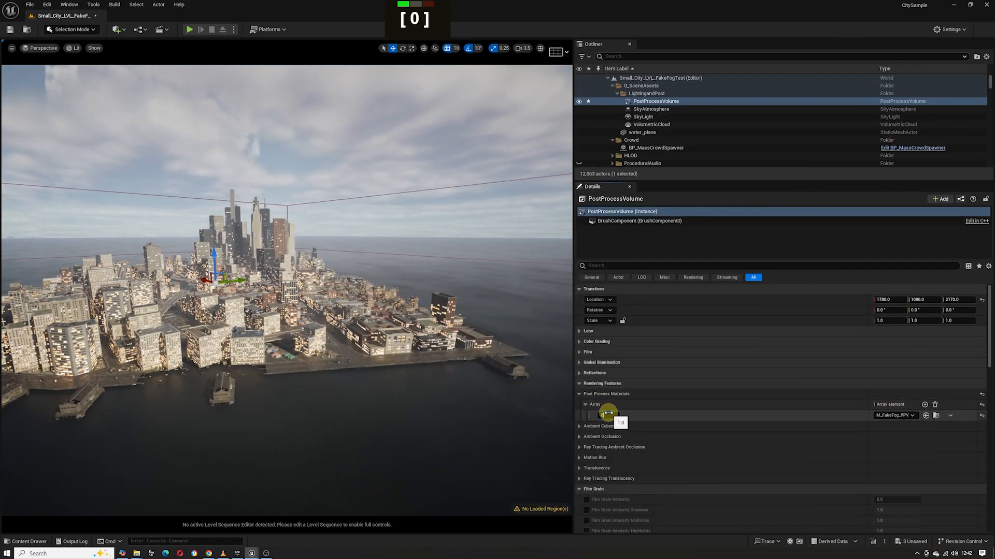
{"action": "key", "text": "Return"}
{"action": "type", "text": "1"}
{"action": "key", "text": "Return"}
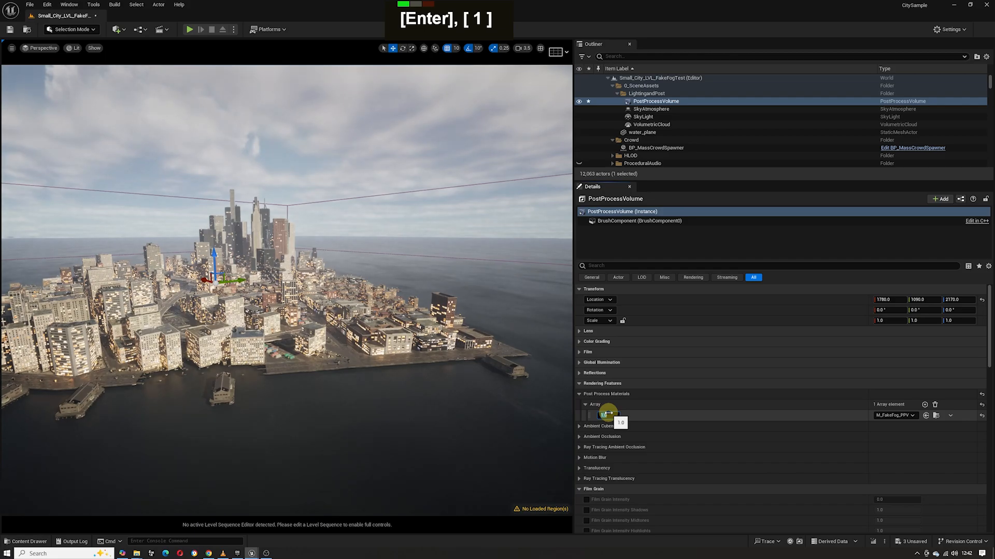
{"action": "left_click", "coordinate": [608, 414]}
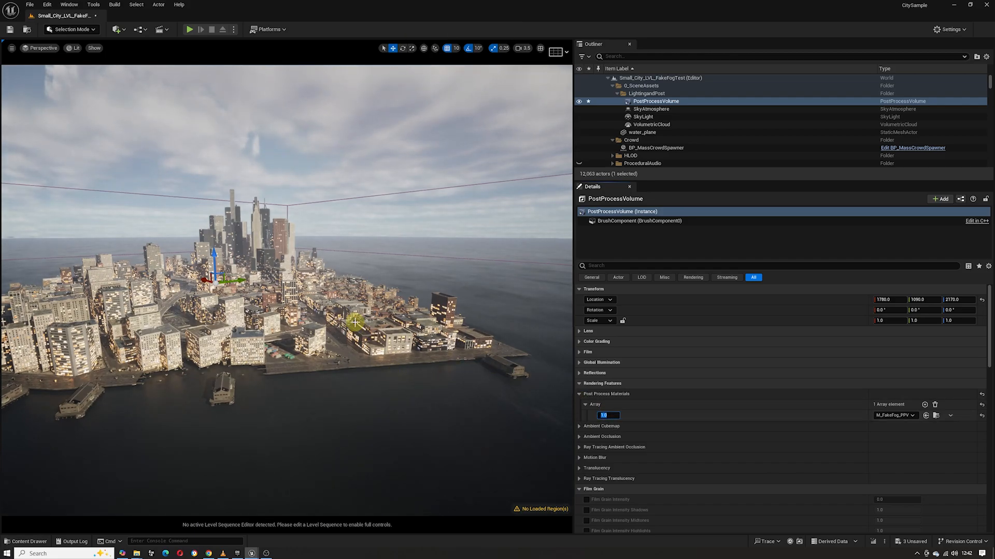
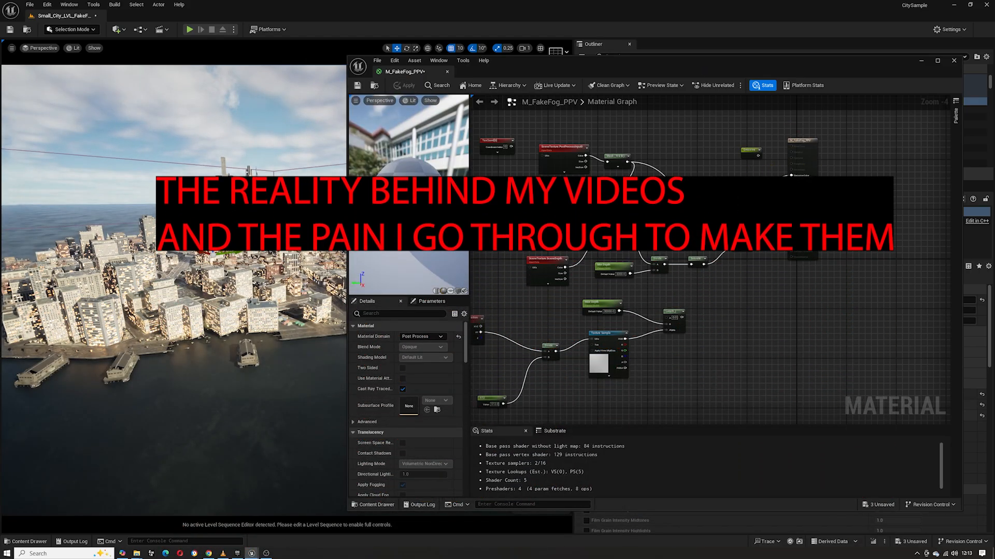
- Disconnect the color inputs from the final Lerp, set Min Depth to 1000 and apply the material
{"action": "left_click", "coordinate": [735, 237], "text": "alt"}
{"action": "left_click", "coordinate": [411, 86]}
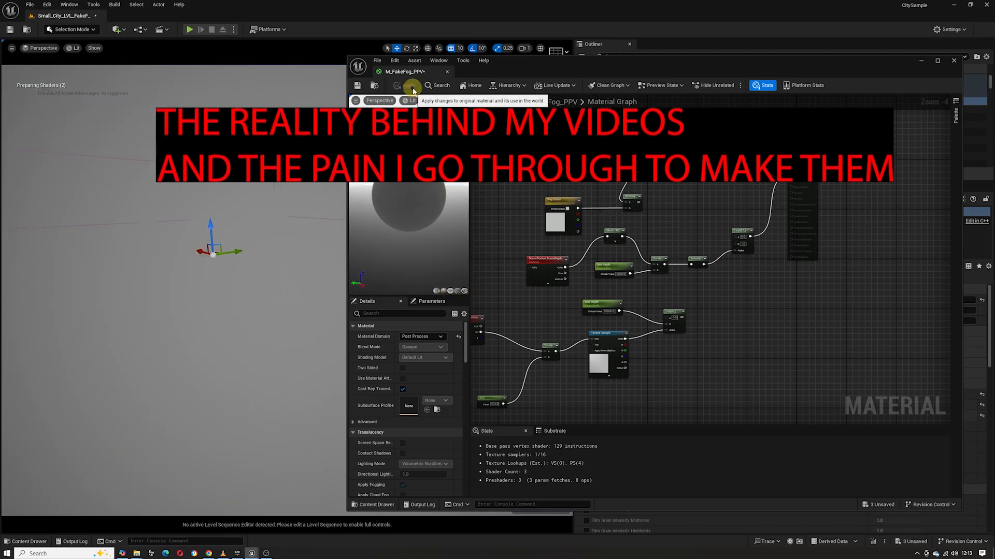
{"action": "left_click_drag", "start_coordinate": [616, 276], "coordinate": [681, 275]}
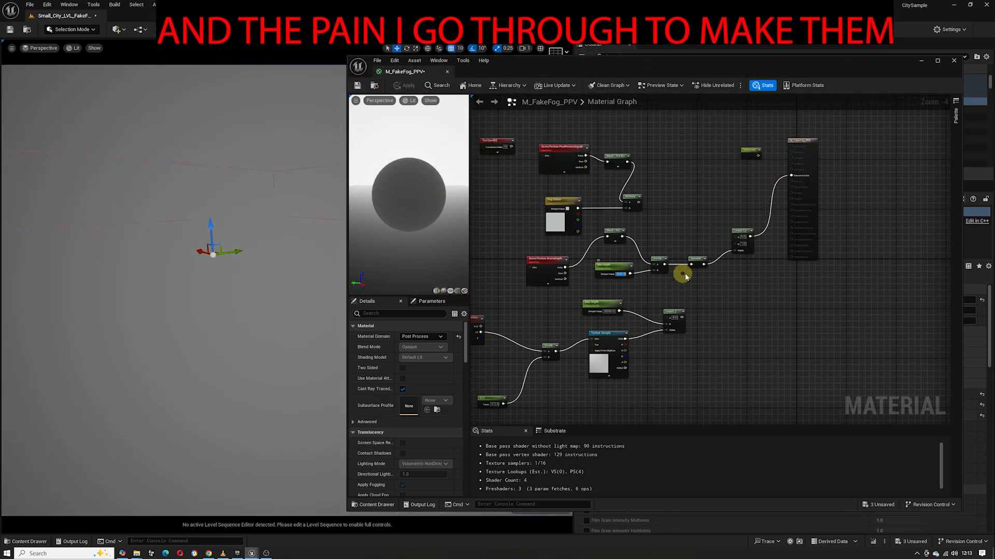
{"action": "type", "text": "1000"}
{"action": "key", "text": "Return"}
{"action": "left_click", "coordinate": [407, 87]}
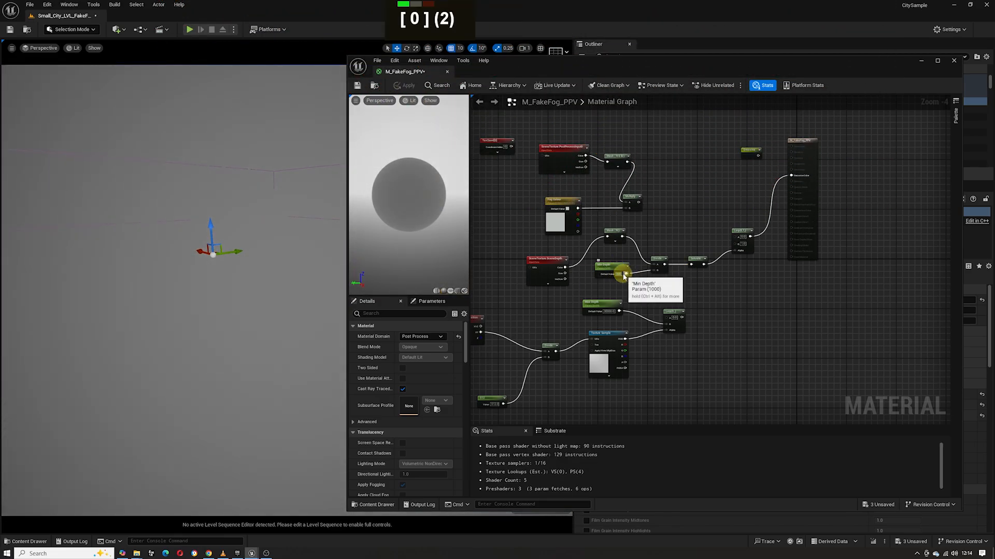
- Try a fixed EV100 of 20 for the level viewport's exposure and switch back to Game Settings
{"action": "left_click", "coordinate": [76, 48]}
{"action": "left_click", "coordinate": [76, 51]}
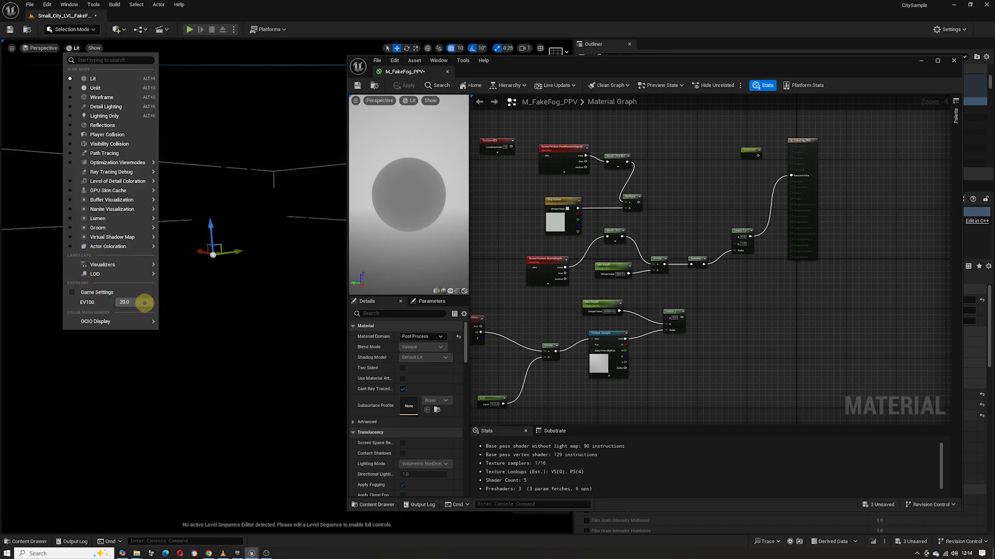
{"action": "left_click", "coordinate": [111, 292]}
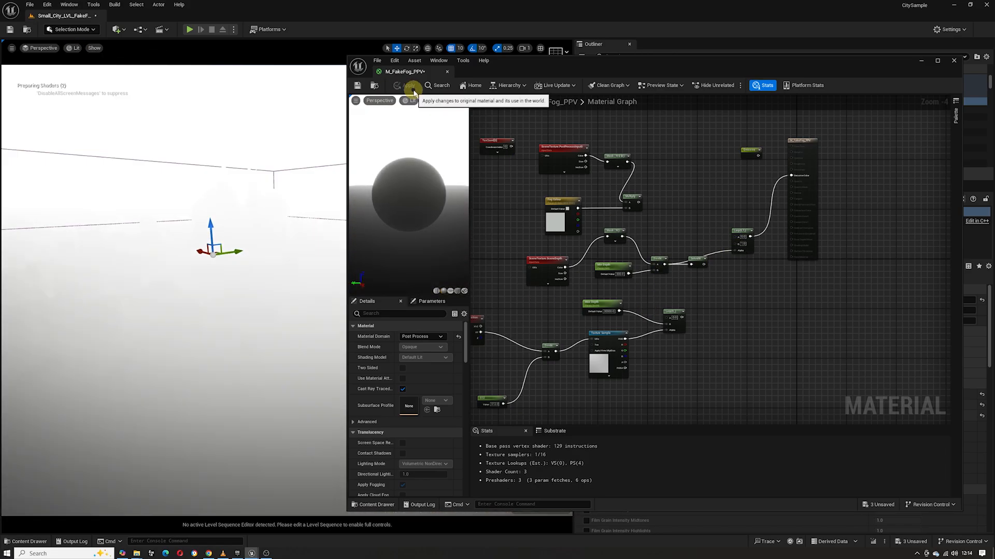
- Set Min Depth to 5000, reconnect the masked scene color and the Multiply to the final Lerp's A and B, and apply the material
{"action": "type", "text": "0"}
{"action": "key", "text": "Return"}
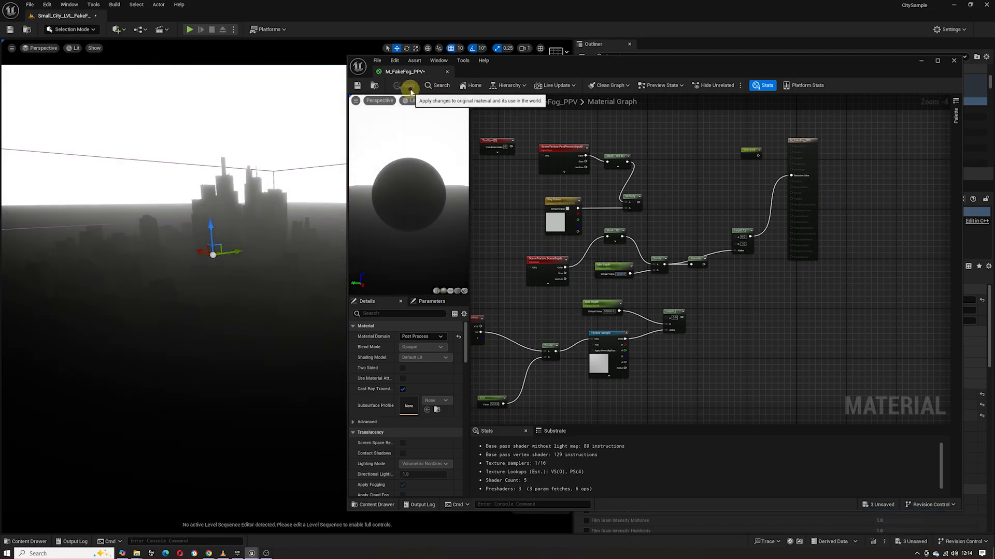
{"action": "left_click_drag", "start_coordinate": [627, 163], "coordinate": [735, 236]}
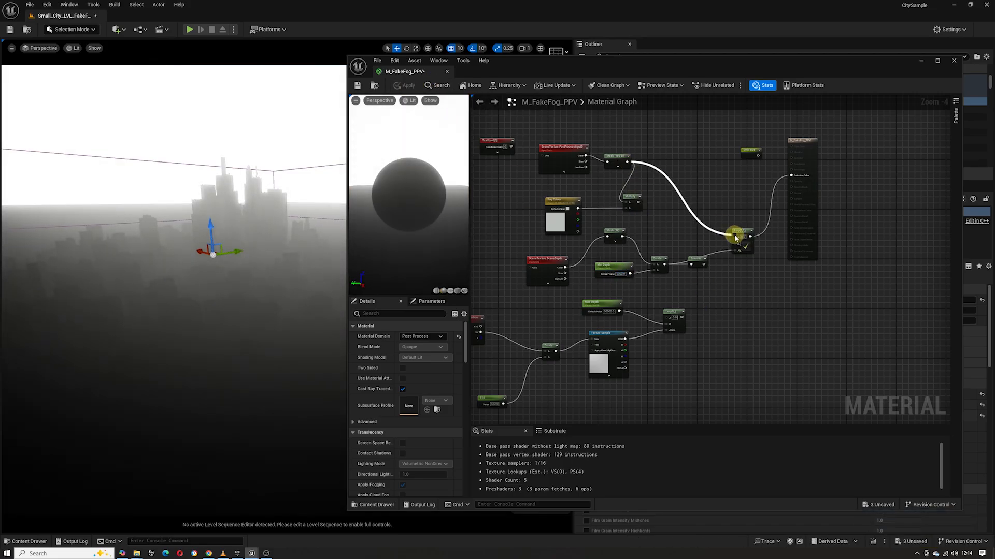
{"action": "left_click", "coordinate": [404, 85]}
{"action": "left_click_drag", "start_coordinate": [638, 203], "coordinate": [734, 243]}
{"action": "left_click", "coordinate": [403, 85]}
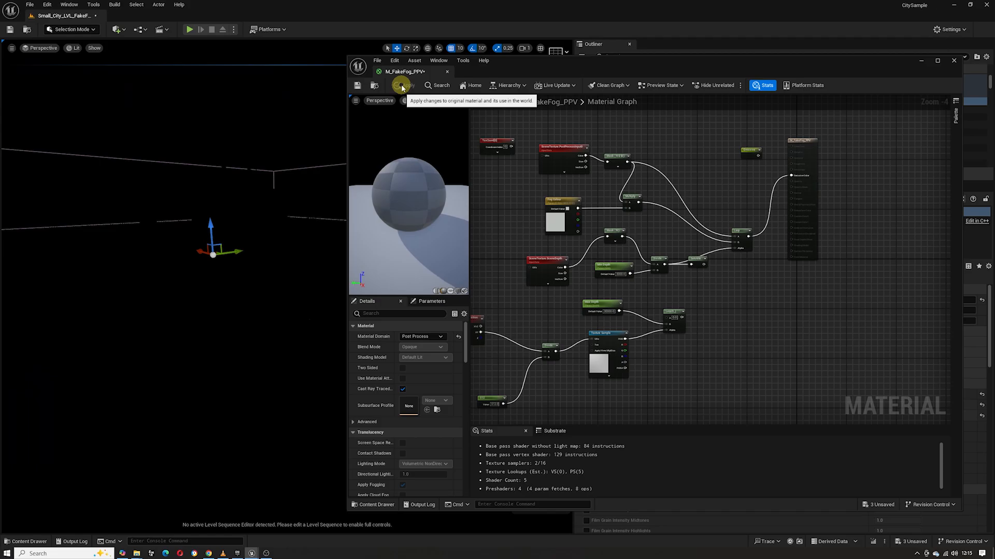
- Replace the Multiply with an Add that combines the masked scene color and Fog Colour into the Lerp's B, and apply the material
{"action": "left_click_drag", "start_coordinate": [577, 208], "coordinate": [625, 206]}
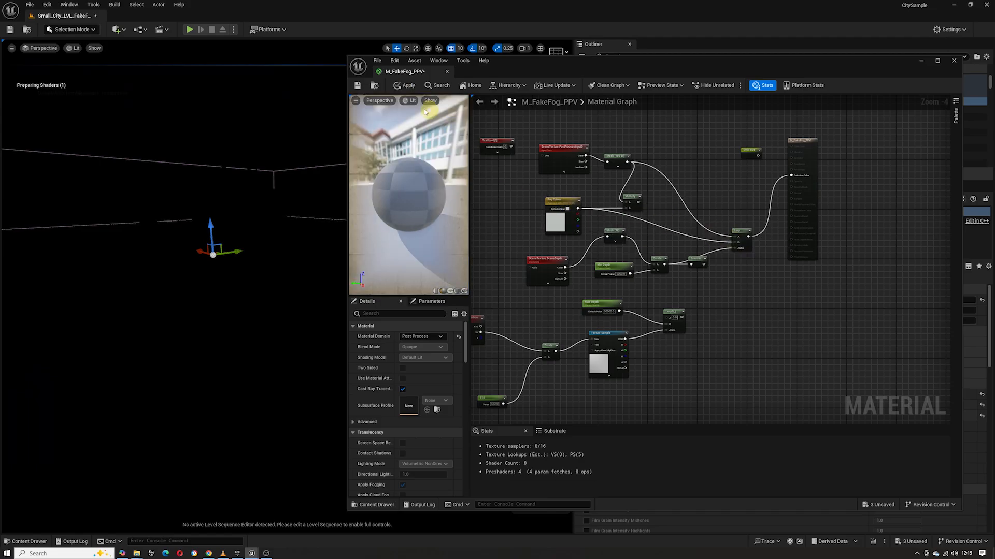
{"action": "left_click", "coordinate": [638, 203]}
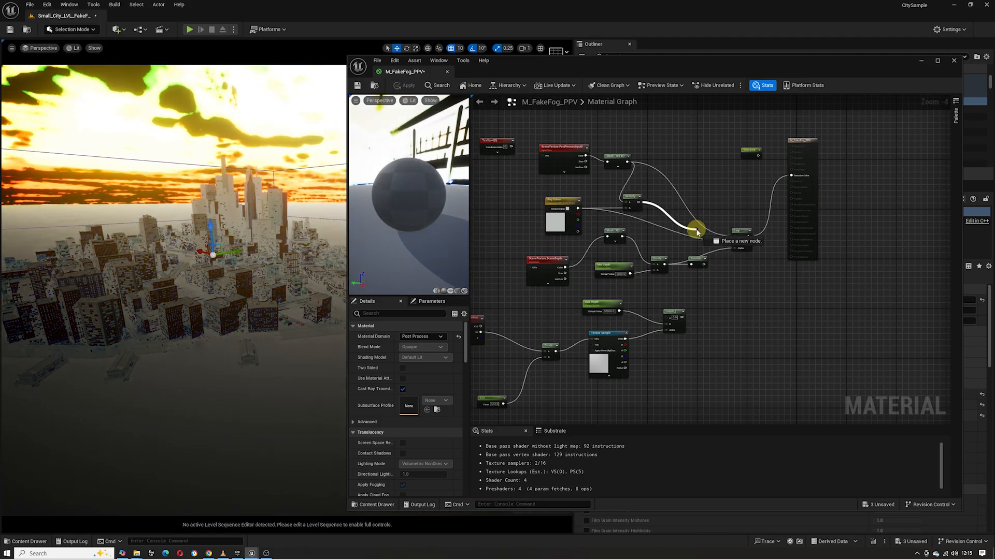
{"action": "key", "text": "Delete"}
{"action": "key", "text": "a"}
{"action": "left_click", "coordinate": [629, 204]}
{"action": "left_click_drag", "start_coordinate": [629, 206], "coordinate": [628, 206]}
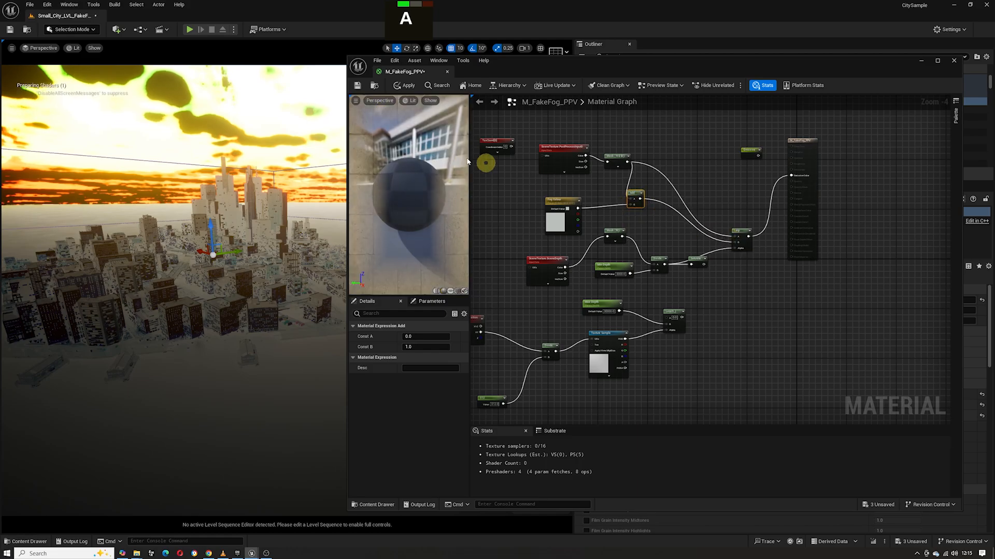
{"action": "left_click", "coordinate": [405, 86]}
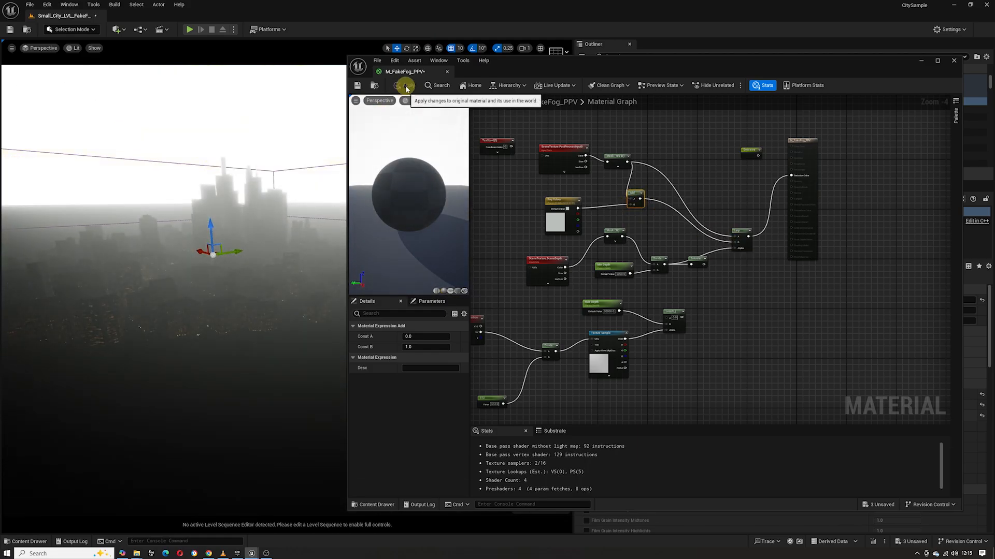
- Route the divided depth through the Saturate node into the final Lerp's Alpha and apply the material
{"action": "key", "text": "space"}
{"action": "left_click", "coordinate": [717, 175]}
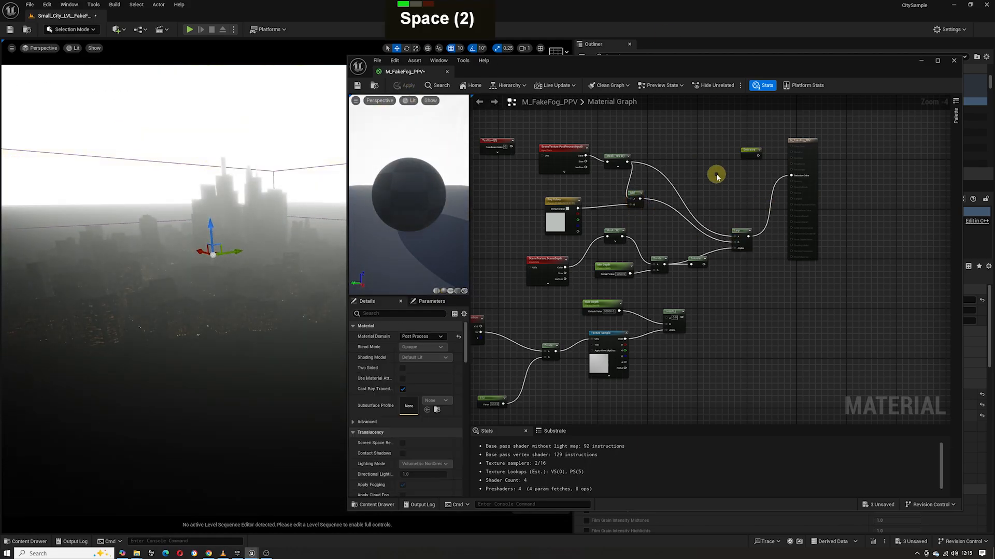
{"action": "mouse_move", "coordinate": [716, 175]}
{"action": "right_mouse_down"}
{"action": "mouse_move", "coordinate": [628, 242]}
{"action": "mouse_move", "coordinate": [721, 198]}
{"action": "mouse_move", "coordinate": [699, 175]}
{"action": "right_mouse_up"}
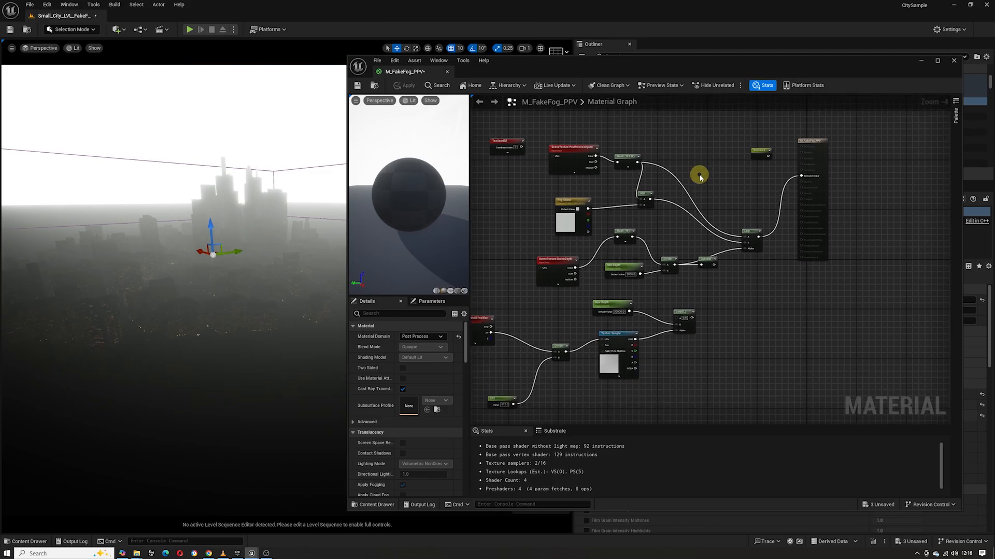
{"action": "left_click_drag", "start_coordinate": [710, 264], "coordinate": [744, 249]}
{"action": "left_click", "coordinate": [408, 87]}
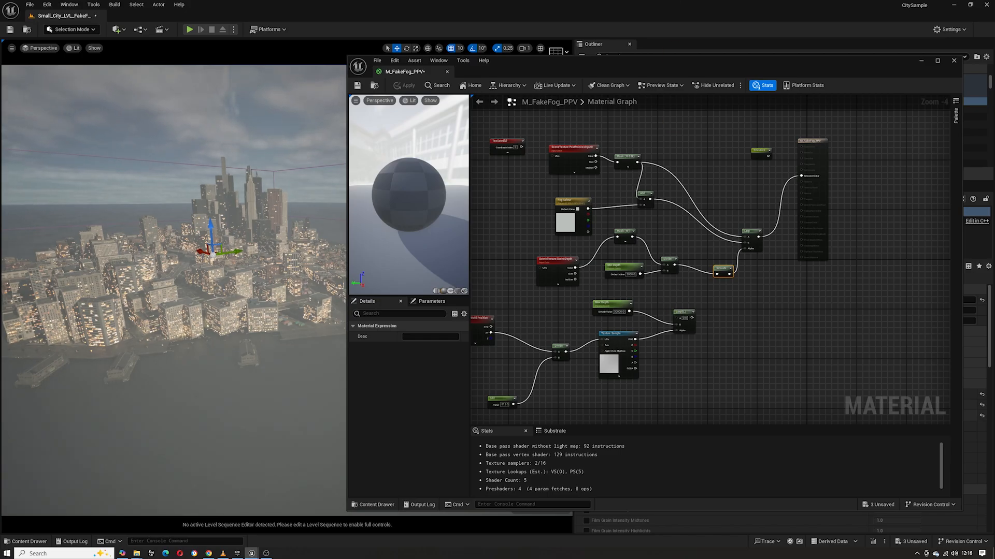
- Connect Min Depth to the A input of the texture-driven Lerp alongside Max Depth and apply the material
{"action": "left_click", "coordinate": [800, 273]}
{"action": "key", "text": "space"}
{"action": "left_click_drag", "start_coordinate": [678, 319], "coordinate": [676, 317]}
{"action": "left_click_drag", "start_coordinate": [622, 267], "coordinate": [607, 283]}
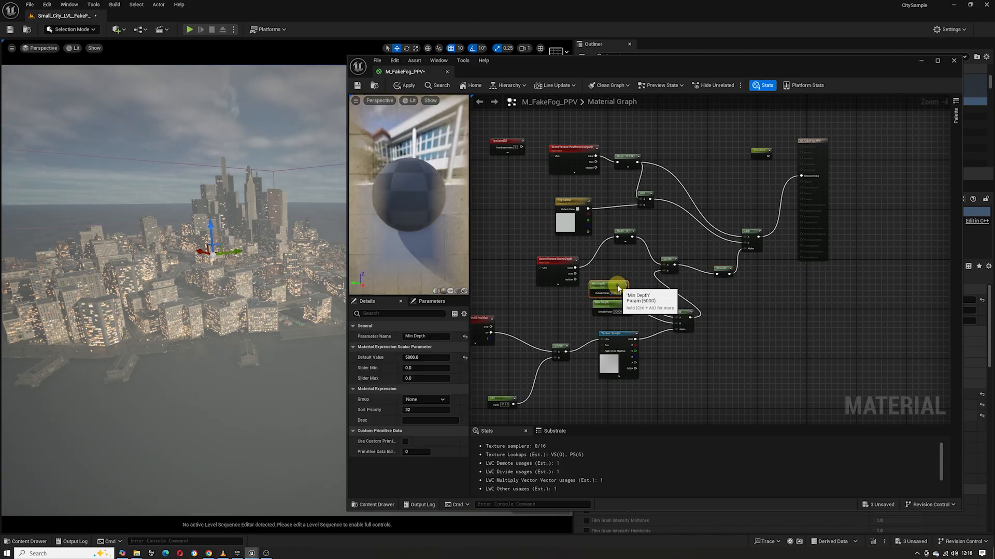
{"action": "left_click", "coordinate": [411, 87]}
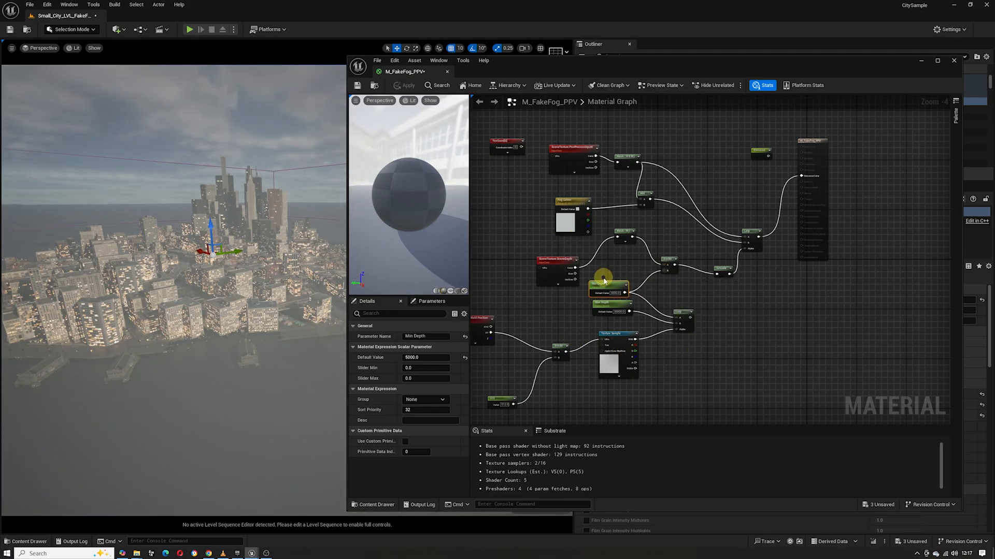
- Try Min Depth values of 500, 10000 and 20000, applying the material to compare the fog
{"action": "left_click", "coordinate": [624, 277]}
{"action": "type", "text": "500"}
{"action": "key", "text": "Return"}
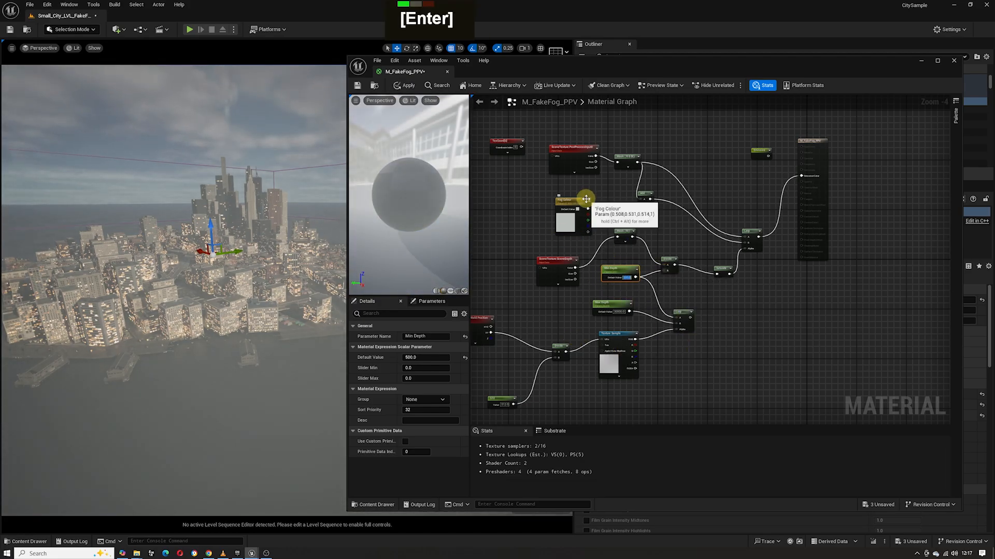
{"action": "type", "text": "10000"}
{"action": "key", "text": "Return"}
{"action": "left_click", "coordinate": [410, 86]}
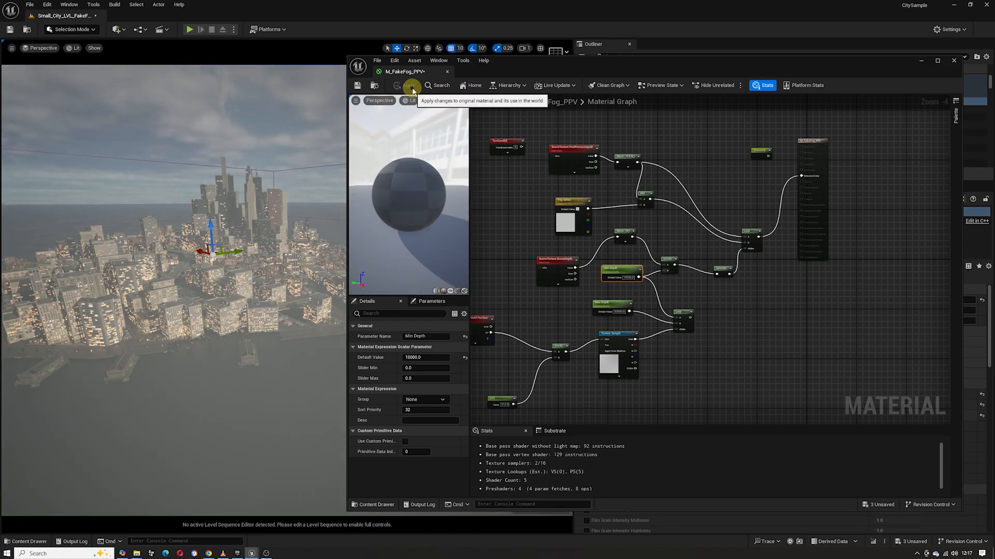
{"action": "type", "text": "20000"}
{"action": "key", "text": "Return"}
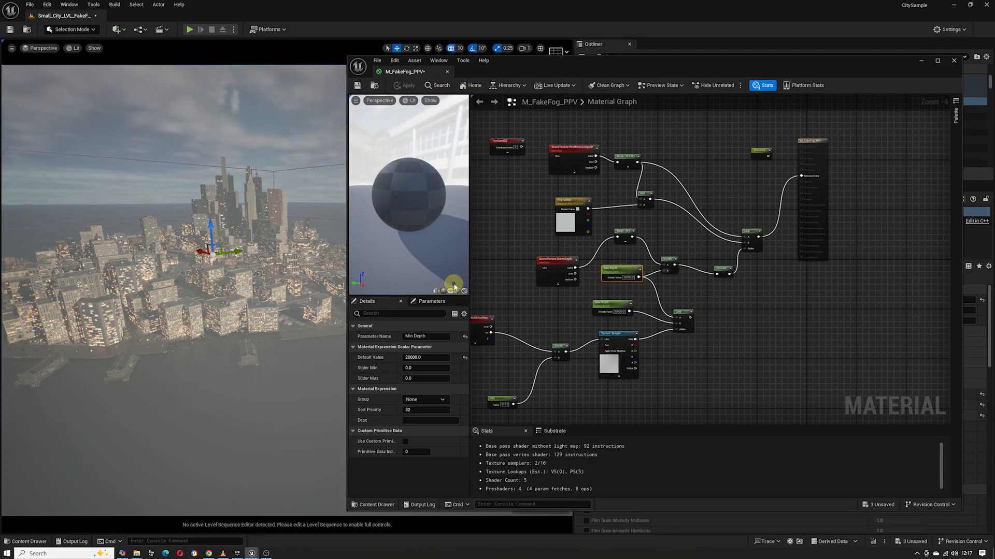
- Rearrange the depth parameters, Texture Sample, depth Lerp and depth Component Mask into a tidier layout
{"action": "left_click_drag", "start_coordinate": [616, 304], "coordinate": [619, 320]}
{"action": "left_click_drag", "start_coordinate": [619, 334], "coordinate": [623, 359]}
{"action": "left_click_drag", "start_coordinate": [682, 313], "coordinate": [676, 325]}
{"action": "left_click_drag", "start_coordinate": [621, 268], "coordinate": [621, 290]}
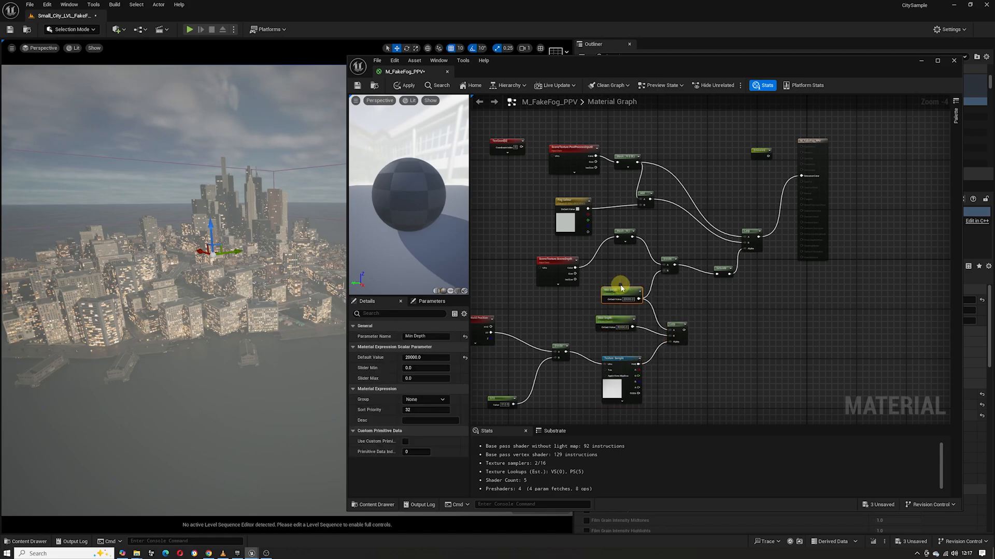
{"action": "left_click_drag", "start_coordinate": [624, 232], "coordinate": [621, 264]}
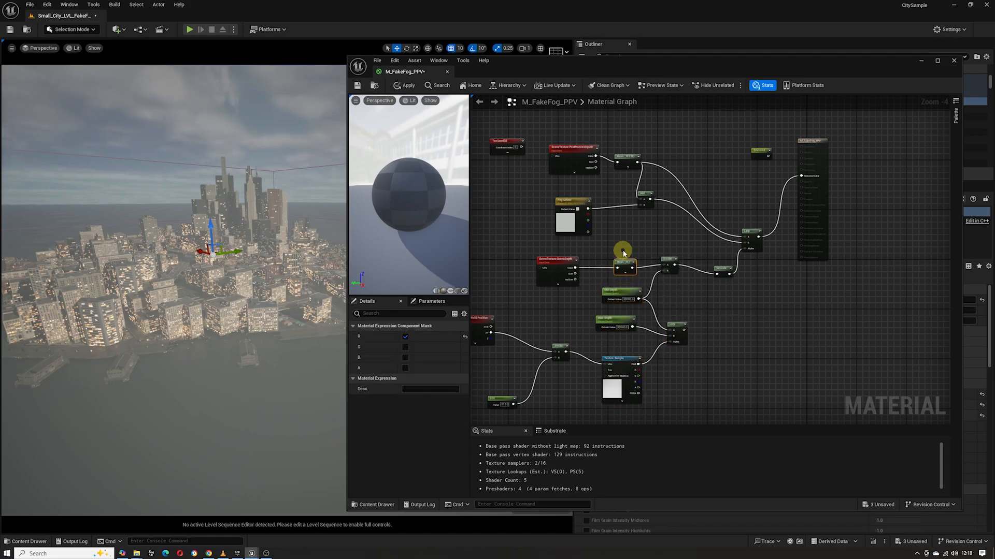
- Set the Min Depth parameter to 3000 and apply the material
{"action": "double_click", "coordinate": [628, 299]}
{"action": "type", "text": "3000"}
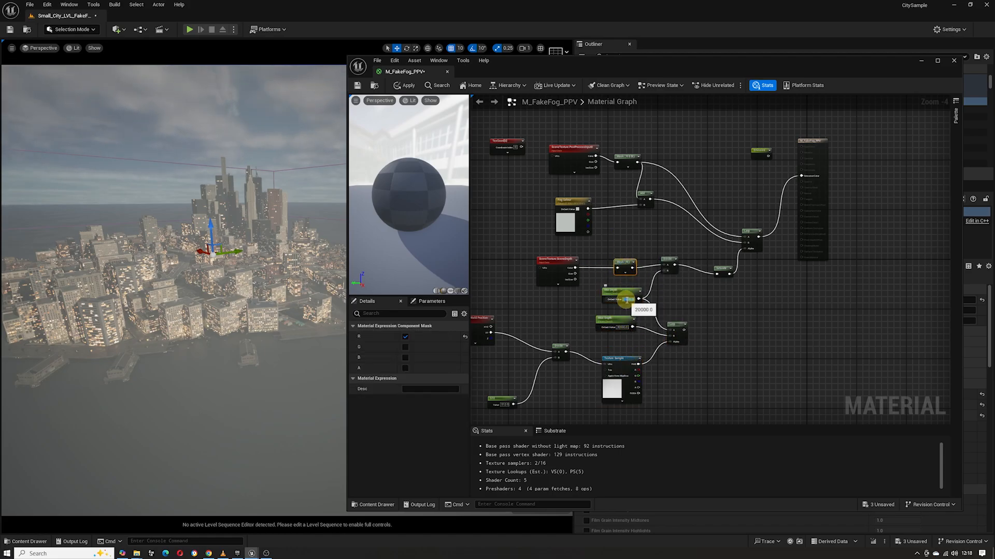
{"action": "key", "text": "Return"}
{"action": "left_click", "coordinate": [409, 85]}
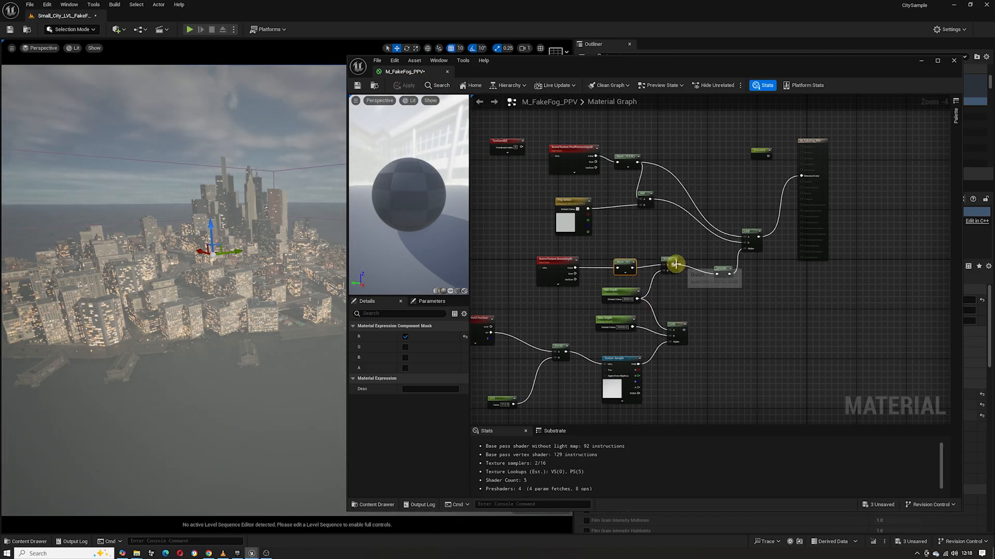
- Undo the last pin link changes and disconnect the depth mask from the final Lerp's Alpha
{"action": "key", "text": "ctrl+z"}
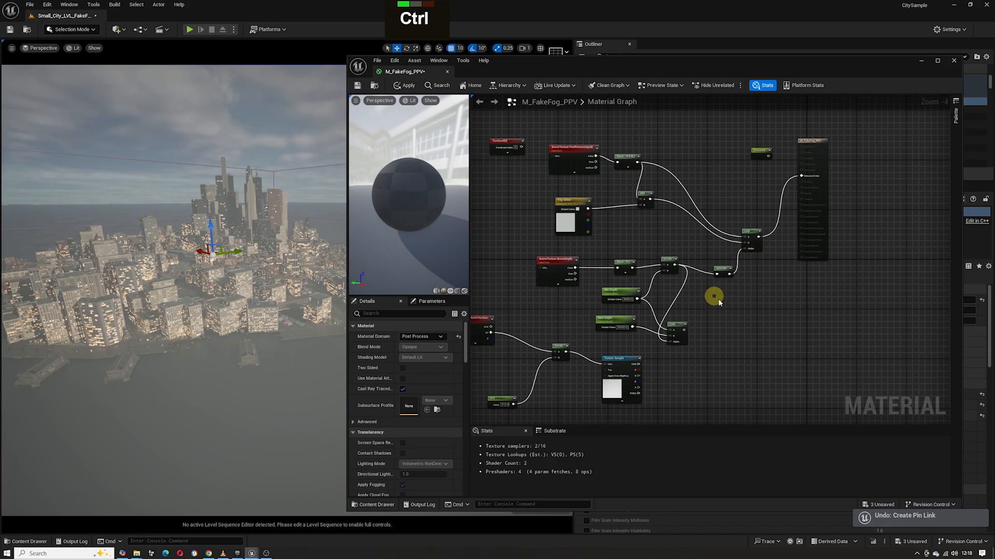
{"action": "key", "text": "ctrl+z"}
{"action": "left_click", "coordinate": [747, 254], "text": "alt"}
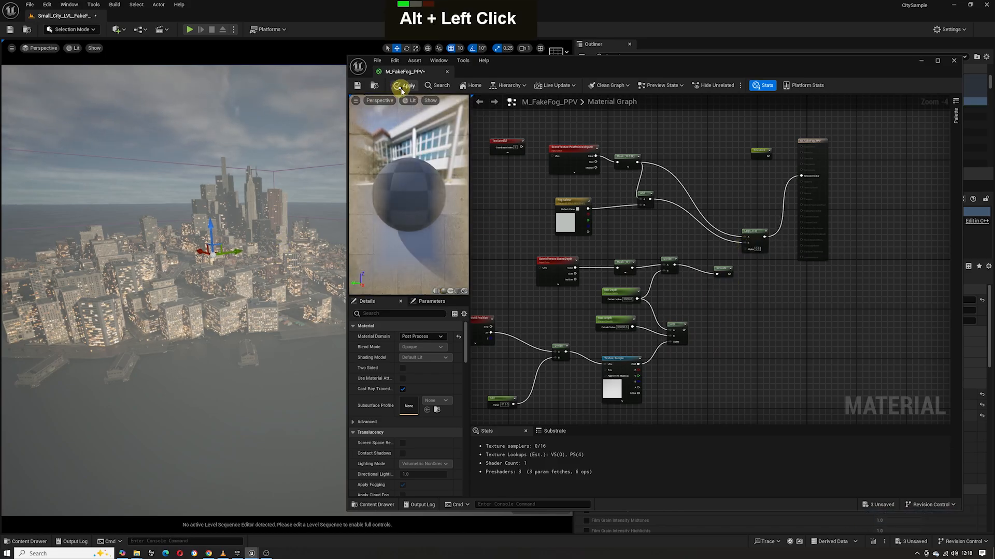
- Darken the Fog Colour parameter's default color and apply the material
{"action": "left_click", "coordinate": [643, 195]}
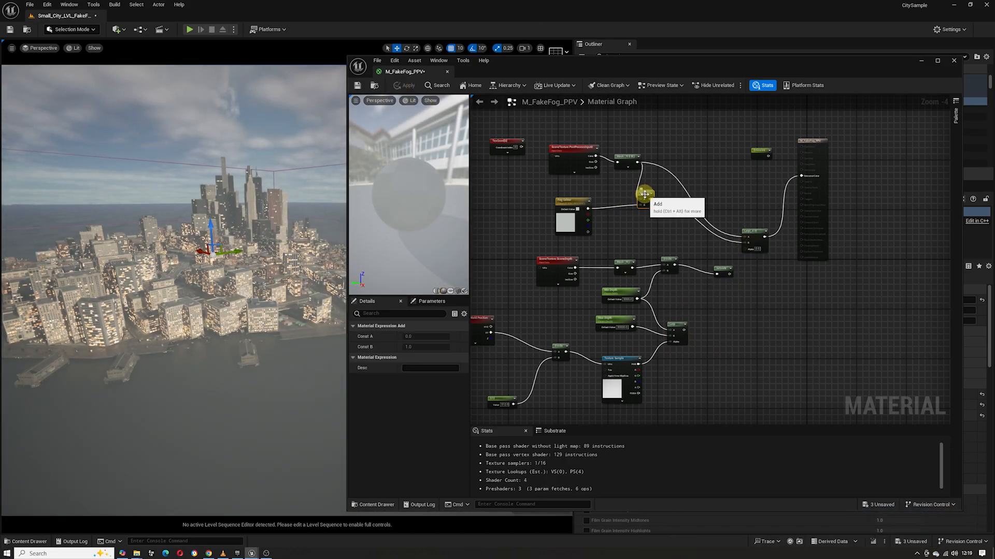
{"action": "left_click", "coordinate": [572, 202]}
{"action": "left_click", "coordinate": [434, 358]}
{"action": "left_click_drag", "start_coordinate": [549, 396], "coordinate": [549, 417]}
{"action": "left_click", "coordinate": [560, 528]}
{"action": "left_click", "coordinate": [398, 86]}
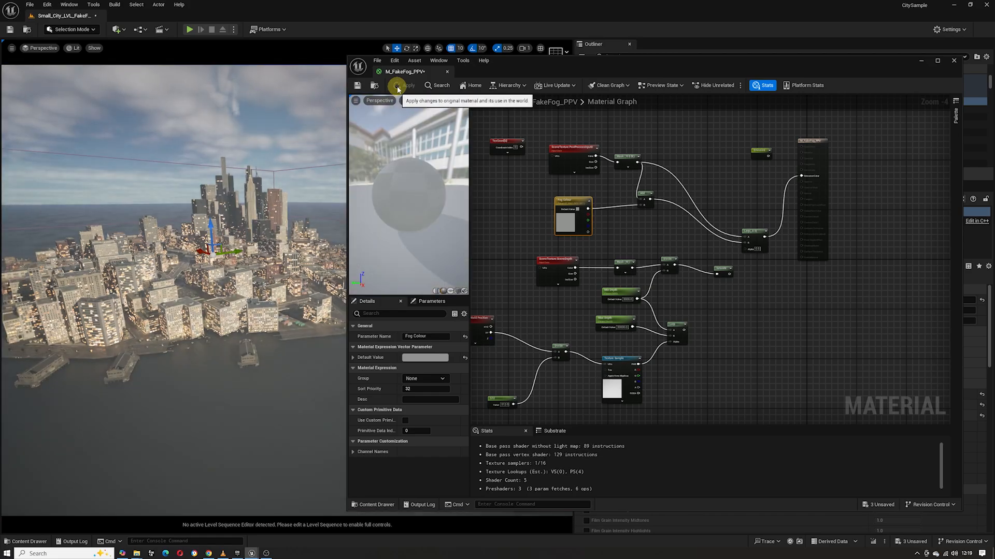
- Set the final Lerp's constant alpha to 1 and apply the material
{"action": "type", "text": "1"}
{"action": "key", "text": "Return"}
{"action": "left_click", "coordinate": [404, 85]}
- Set the final Lerp's constant alpha to 0 and apply the material
{"action": "double_click", "coordinate": [756, 250]}
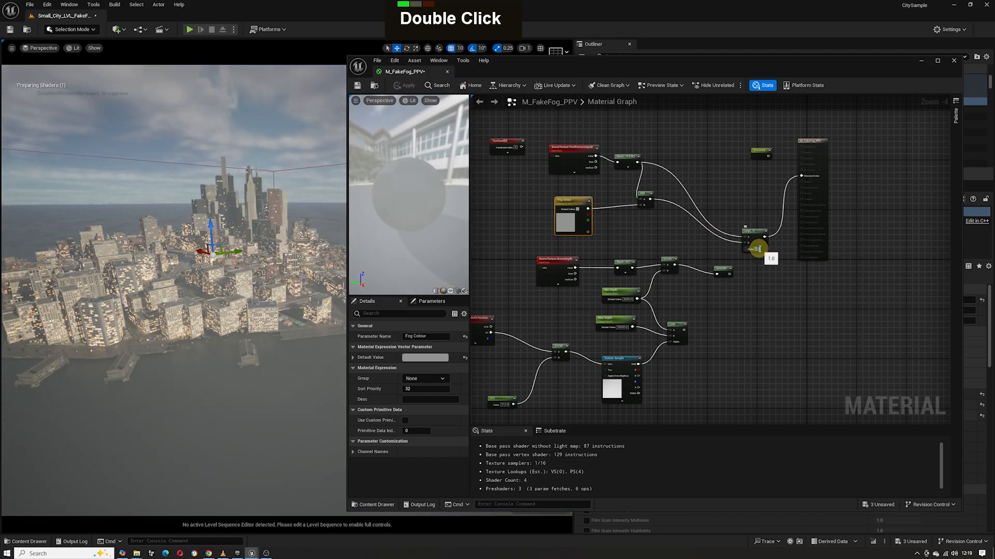
{"action": "type", "text": "0"}
{"action": "key", "text": "Return"}
{"action": "left_click", "coordinate": [400, 87]}
- Connect the Saturate output to the final Lerp's Alpha, disconnect that Lerp's A and B inputs, and apply the material
{"action": "double_click", "coordinate": [755, 249]}
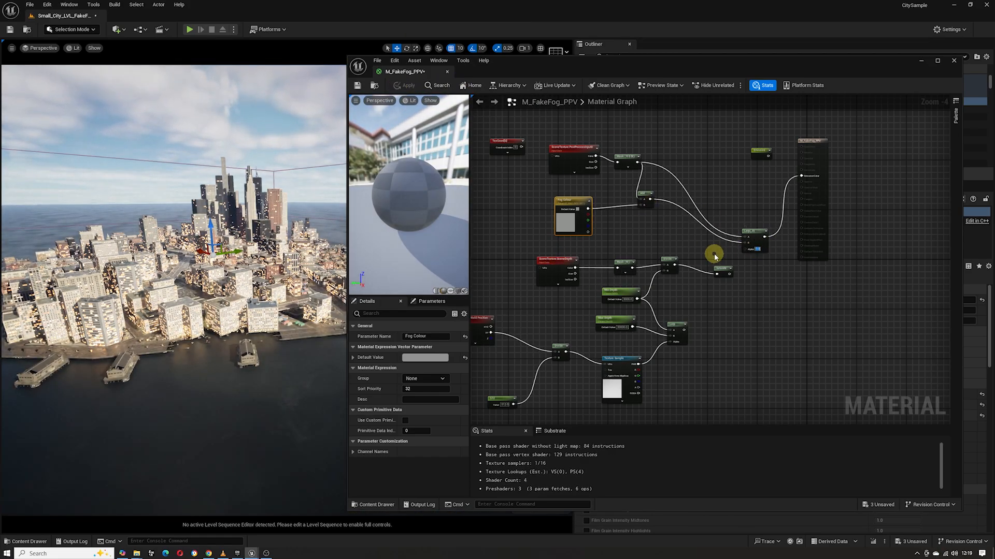
{"action": "left_click_drag", "start_coordinate": [729, 274], "coordinate": [745, 248]}
{"action": "left_click", "coordinate": [745, 243], "text": "alt"}
{"action": "left_click", "coordinate": [745, 236], "text": "alt"}
{"action": "left_click", "coordinate": [744, 237], "text": "alt"}
{"action": "left_click", "coordinate": [405, 86]}
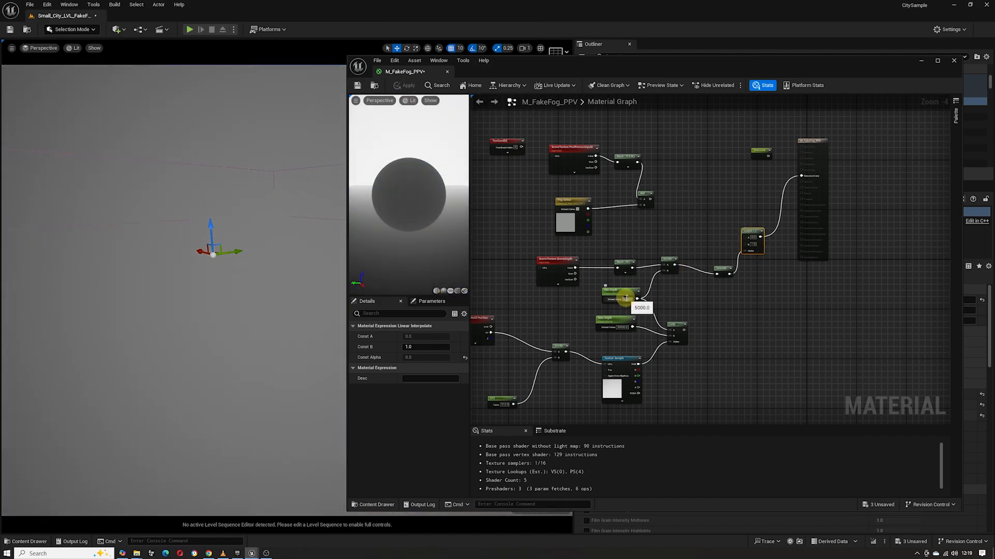
- Try Min Depth values of 500 and 5 and apply the material
{"action": "double_click", "coordinate": [626, 299]}
{"action": "type", "text": "500"}
{"action": "key", "text": "Return"}
{"action": "type", "text": "5"}
{"action": "key", "text": "Return"}
{"action": "left_click", "coordinate": [404, 86]}
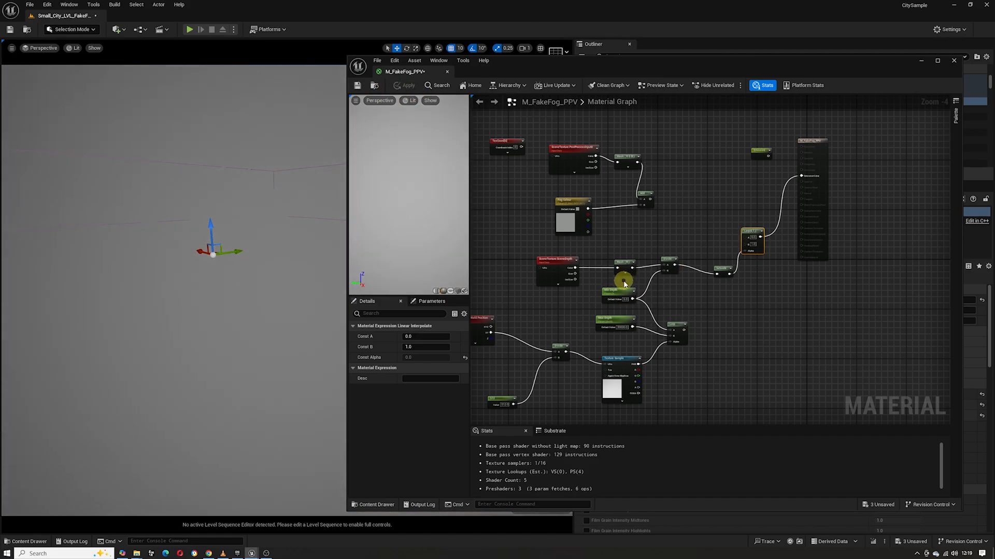
- Add a SceneDepth node and connect it to the component mask in place of the SceneTexture:SceneDepth node
{"action": "right_click", "coordinate": [534, 298]}
{"action": "type", "text": "sce"}
{"action": "key", "text": "Return"}
{"action": "left_click_drag", "start_coordinate": [568, 309], "coordinate": [617, 268]}
{"action": "left_click_drag", "start_coordinate": [561, 273], "coordinate": [543, 261]}
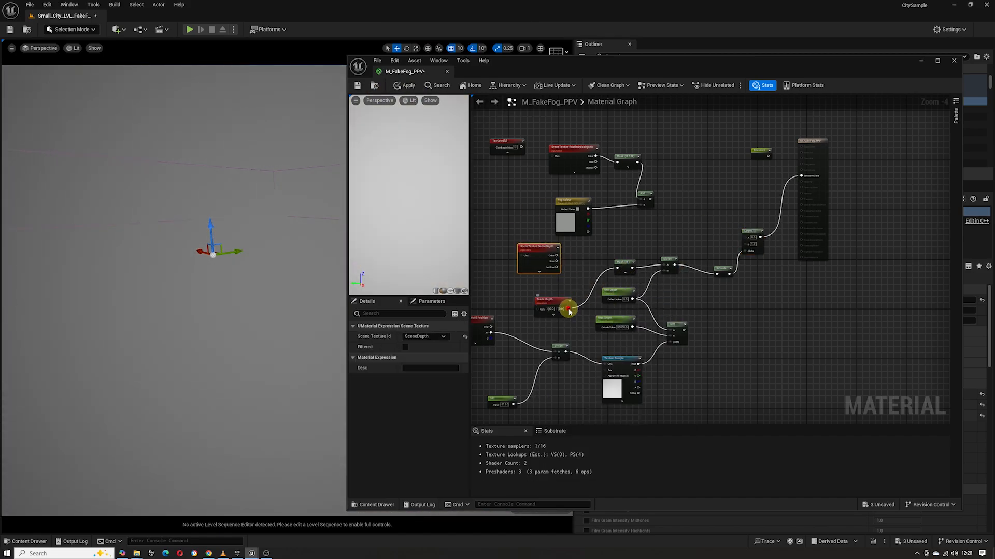
- Connect the Scene Depth node straight to the Divide's A input, bypassing the component mask, and apply the material
{"action": "left_click_drag", "start_coordinate": [568, 309], "coordinate": [663, 265]}
{"action": "left_click_drag", "start_coordinate": [625, 263], "coordinate": [606, 248]}
{"action": "left_click", "coordinate": [406, 86]}
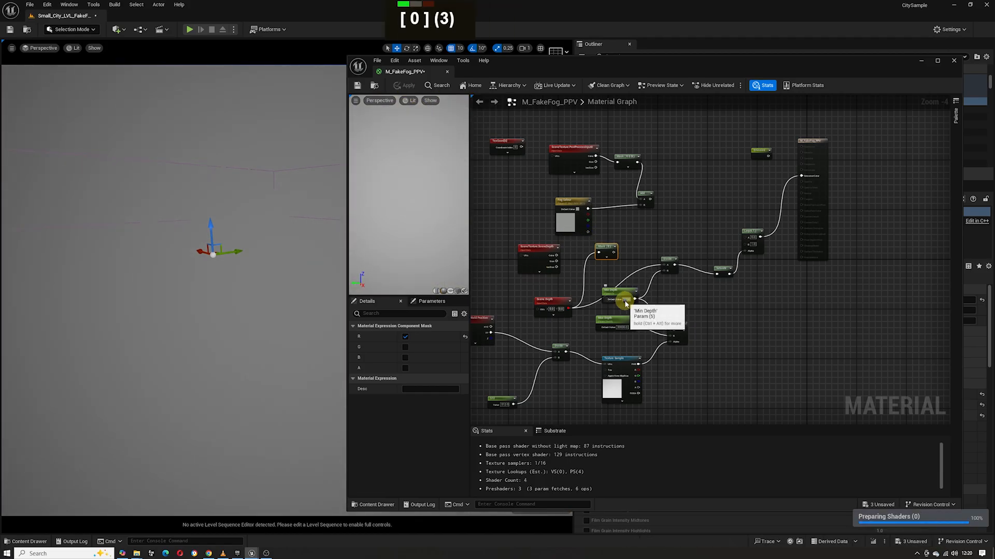
- Try the TexCoord node as the Scene Depth node's input and apply the material
{"action": "left_click", "coordinate": [549, 243]}
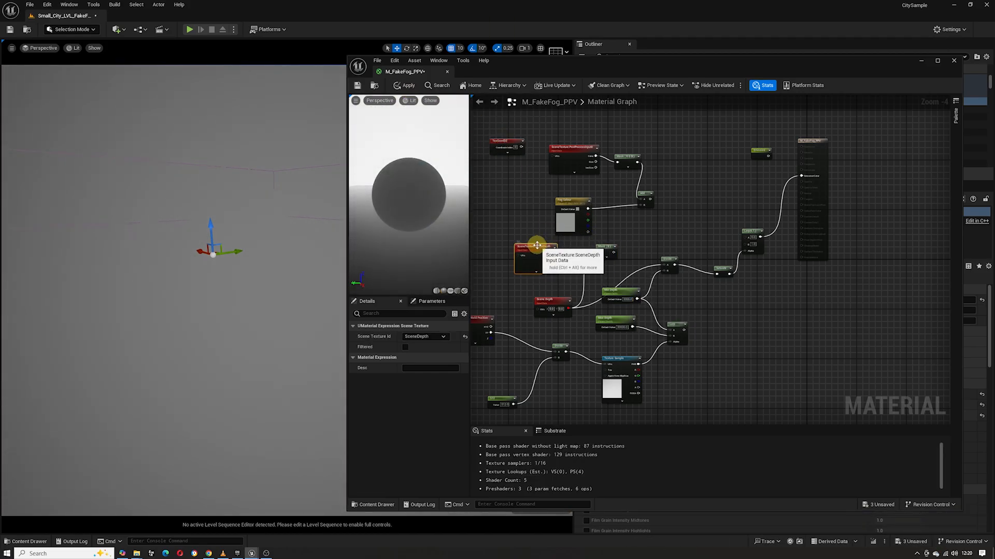
{"action": "left_click", "coordinate": [524, 178], "text": "alt"}
{"action": "left_click_drag", "start_coordinate": [521, 147], "coordinate": [537, 309]}
{"action": "left_click", "coordinate": [518, 207]}
{"action": "left_click", "coordinate": [407, 85]}
{"action": "left_click", "coordinate": [530, 237], "text": "alt"}
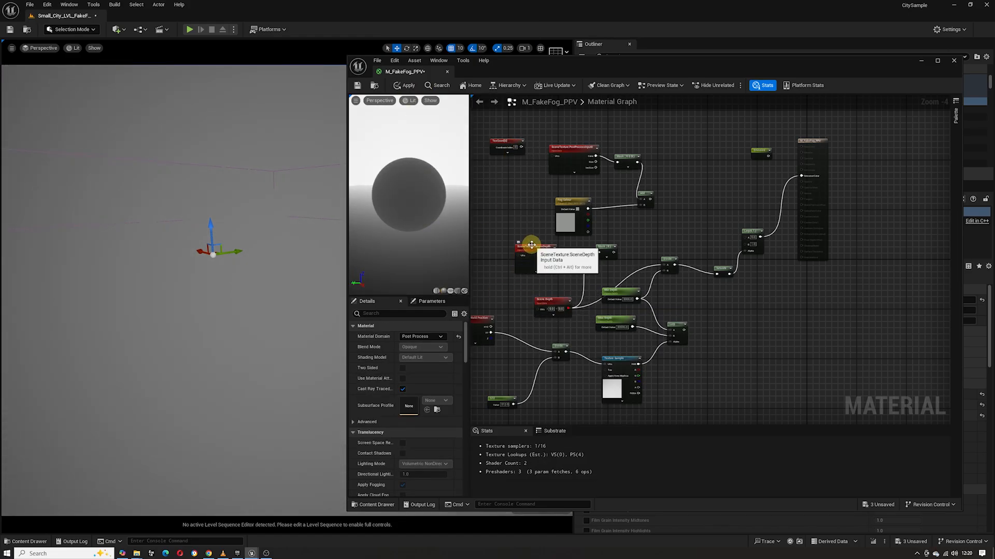
- Reconnect the SceneTexture:SceneDepth node through the component mask to the Divide's A input and apply the material
{"action": "double_click", "coordinate": [624, 292]}
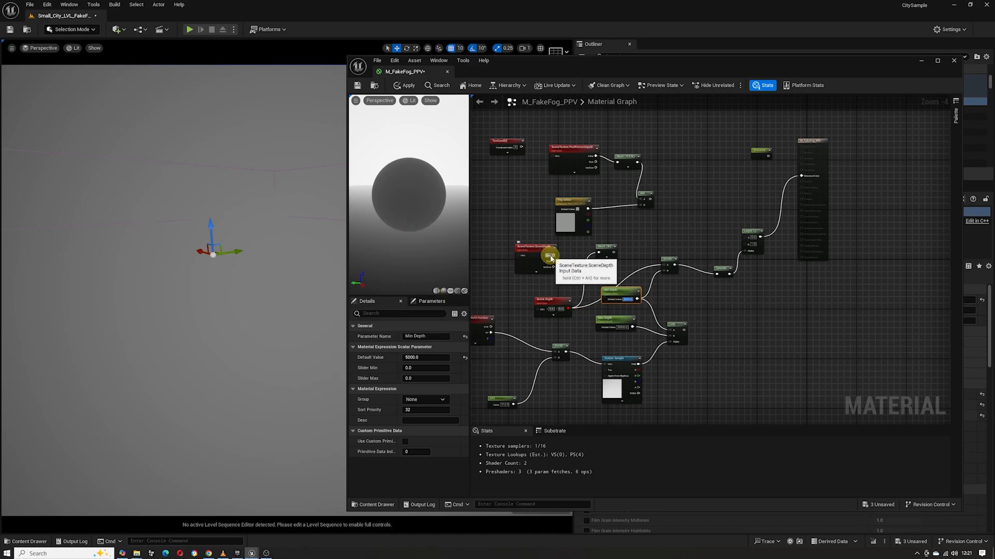
{"action": "left_click_drag", "start_coordinate": [552, 256], "coordinate": [664, 265]}
{"action": "left_click", "coordinate": [408, 85]}
- Replace the SceneTexture node with a new one set to SceneDepth, feed it through the mask into the Divide, and apply the material
{"action": "right_click", "coordinate": [510, 284]}
{"action": "type", "text": "sce"}
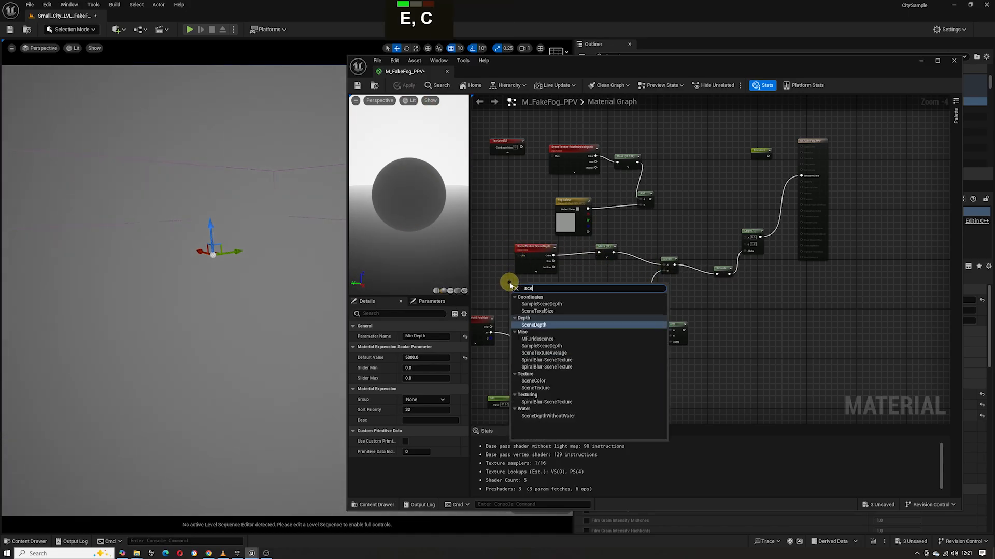
{"action": "key", "text": "Return"}
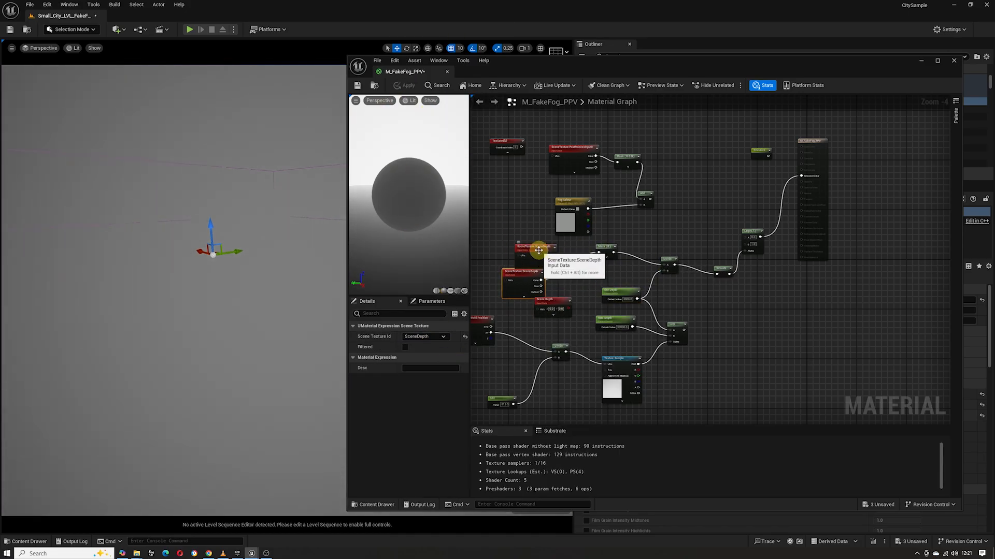
{"action": "left_click", "coordinate": [539, 250]}
{"action": "key", "text": "Delete"}
{"action": "left_click_drag", "start_coordinate": [530, 271], "coordinate": [664, 265]}
{"action": "left_click", "coordinate": [407, 85]}
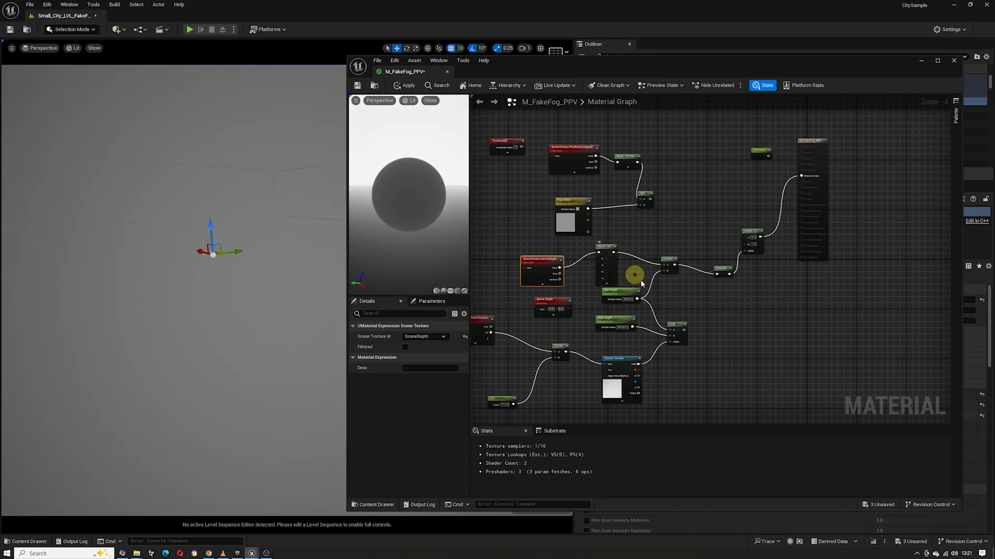
- Connect the Divide output directly to the final Lerp's Alpha, bypassing Saturate, and apply the material
{"action": "double_click", "coordinate": [604, 271]}
{"action": "double_click", "coordinate": [604, 281]}
{"action": "left_click_drag", "start_coordinate": [674, 265], "coordinate": [744, 251]}
{"action": "left_click", "coordinate": [409, 85]}
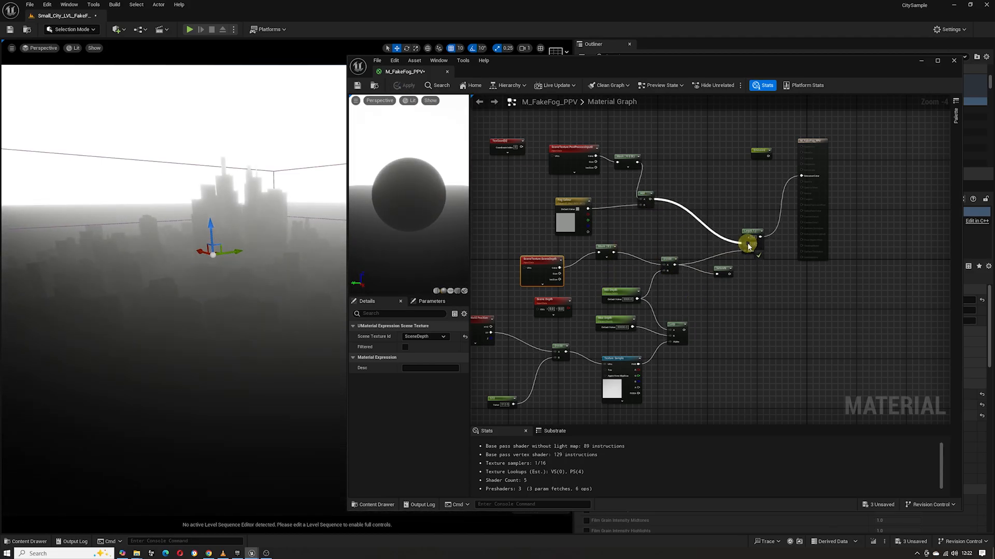
- Reconnect the masked scene color to the final Lerp's A and the fog color blend to its B, and apply the material
{"action": "left_click_drag", "start_coordinate": [748, 244], "coordinate": [747, 243]}
{"action": "left_click", "coordinate": [412, 85]}
{"action": "left_click_drag", "start_coordinate": [638, 162], "coordinate": [745, 237]}
{"action": "left_click", "coordinate": [714, 191]}
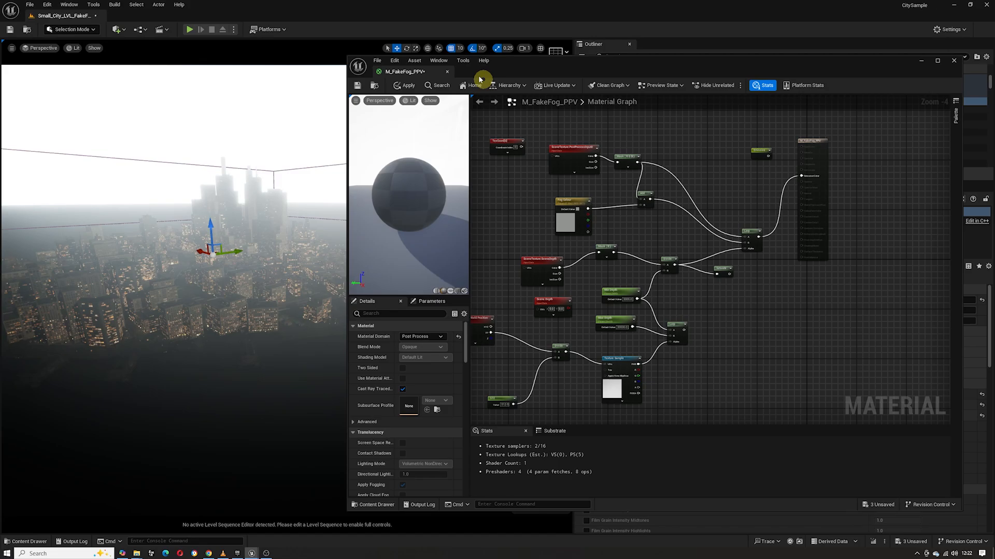
{"action": "left_click", "coordinate": [414, 87]}
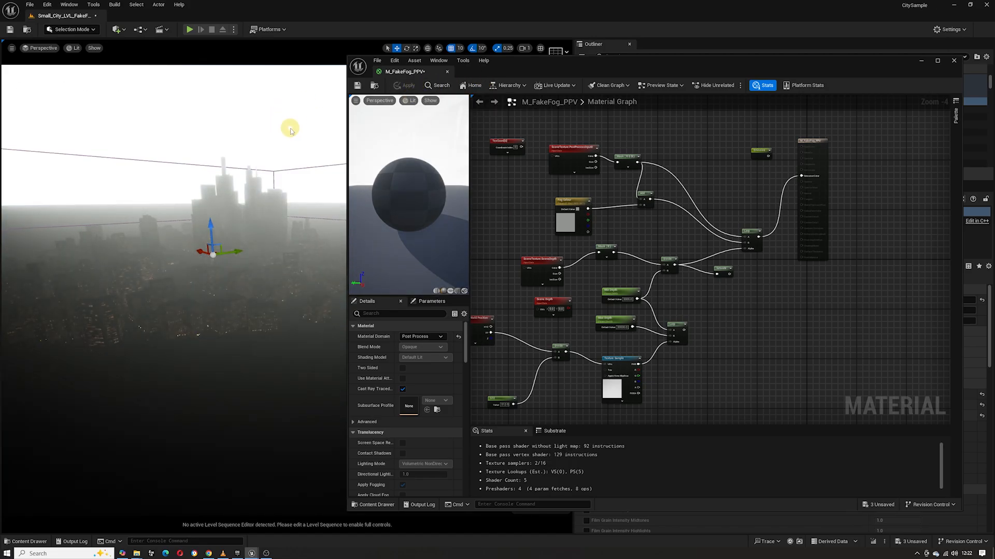
- Route the Divide through Saturate into the final Lerp's Alpha and connect the depth Lerp to the Divide's B input
{"action": "left_click_drag", "start_coordinate": [730, 275], "coordinate": [748, 249]}
{"action": "left_click", "coordinate": [396, 86]}
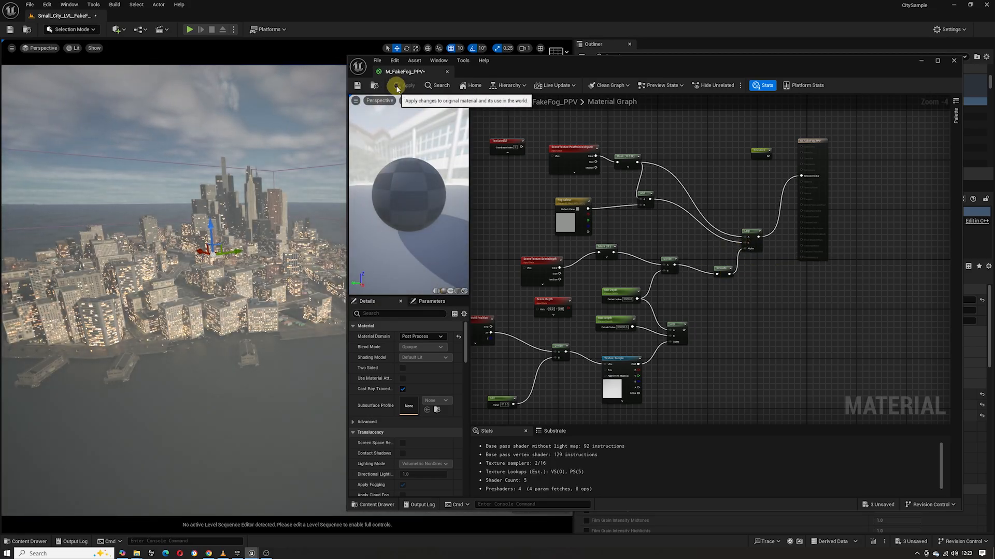
{"action": "left_click_drag", "start_coordinate": [687, 327], "coordinate": [656, 278]}
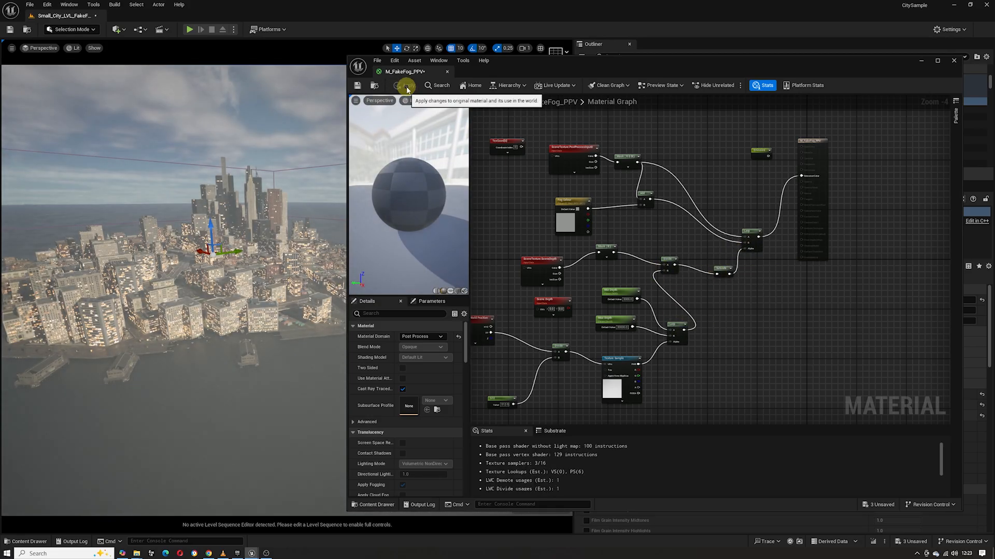
- Set the Max Depth parameter to 5000, apply the material, and inspect the city from a shifted viewpoint
{"action": "double_click", "coordinate": [622, 327]}
{"action": "type", "text": "5000"}
{"action": "key", "text": "Return"}
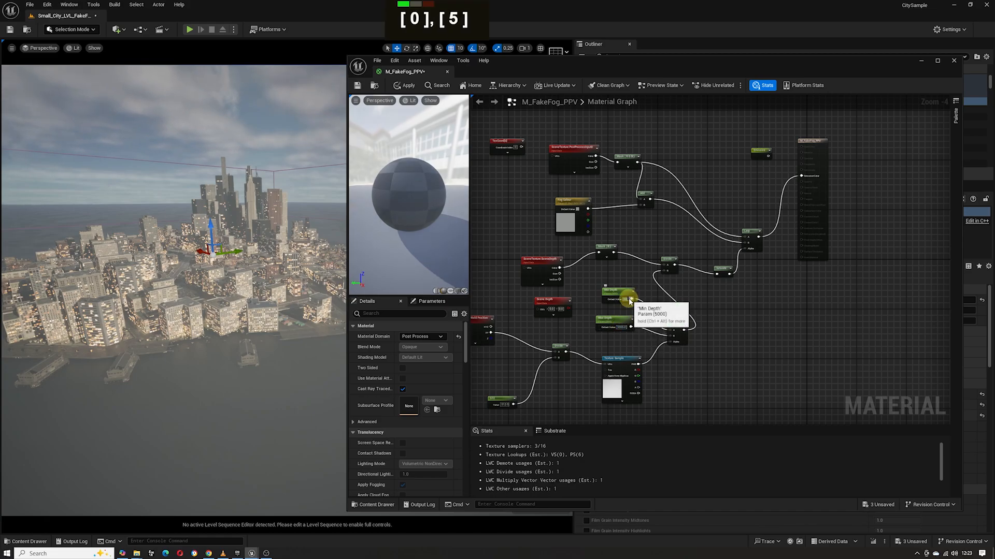
{"action": "left_click", "coordinate": [405, 87]}
{"action": "key", "text": "s"}
{"action": "right_click_drag", "start_coordinate": [281, 258], "coordinate": [228, 268]}
{"action": "key", "text": "a"}
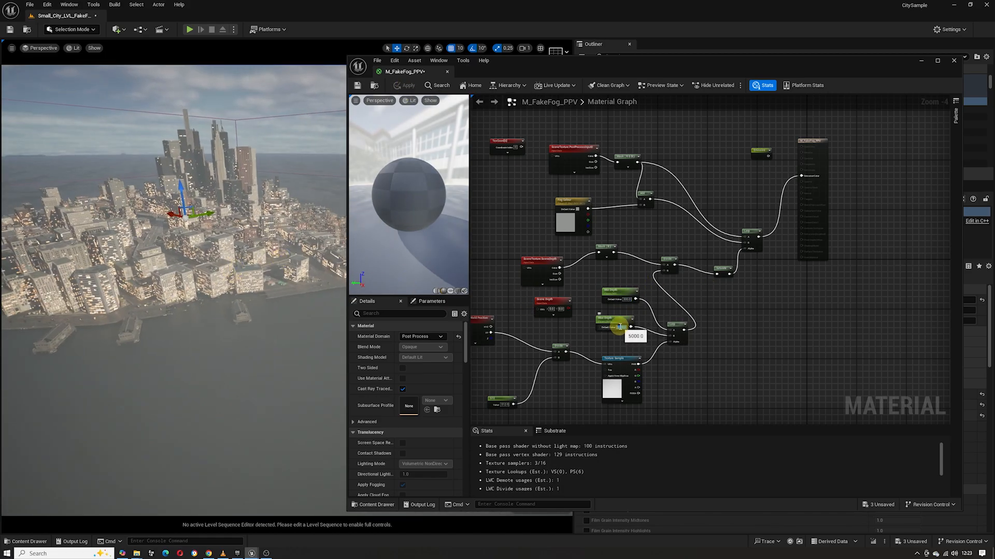
- Set both the Max Depth and Min Depth parameters to 0 and apply the material
{"action": "type", "text": "0"}
{"action": "key", "text": "Return"}
{"action": "left_click", "coordinate": [628, 299]}
{"action": "type", "text": "0"}
{"action": "key", "text": "Return"}
{"action": "left_click", "coordinate": [406, 85]}
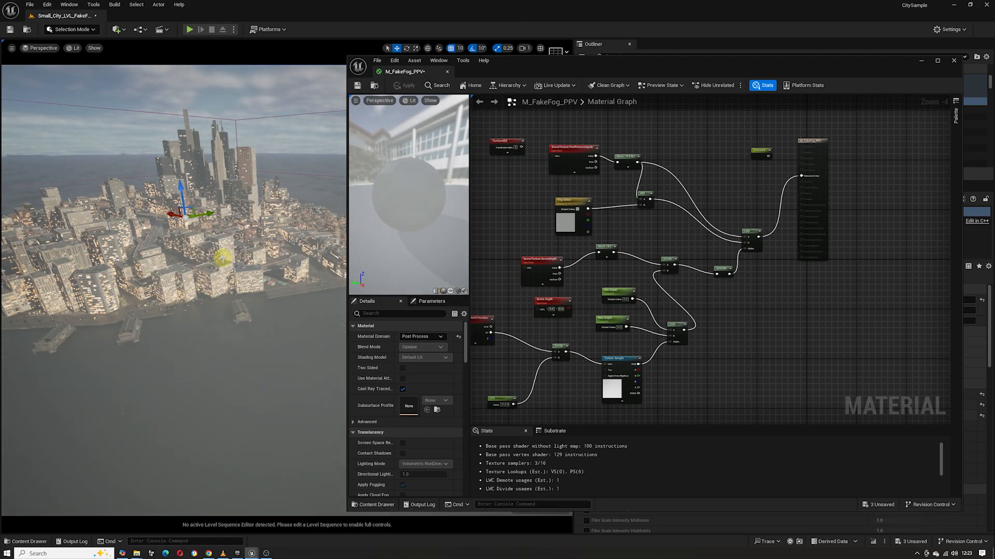
- Set the Min Depth parameter to 500 and the Max Depth parameter to 5000
{"action": "type", "text": "500"}
{"action": "key", "text": "Return"}
{"action": "left_click", "coordinate": [413, 100]}
{"action": "left_click", "coordinate": [413, 101]}
{"action": "left_click", "coordinate": [620, 327]}
{"action": "type", "text": "5000"}
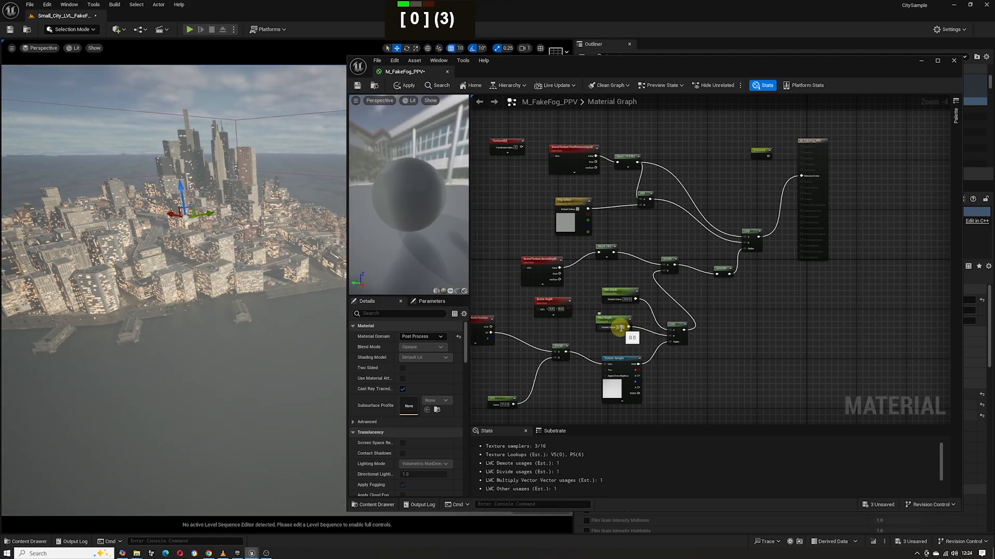
{"action": "key", "text": "Return"}
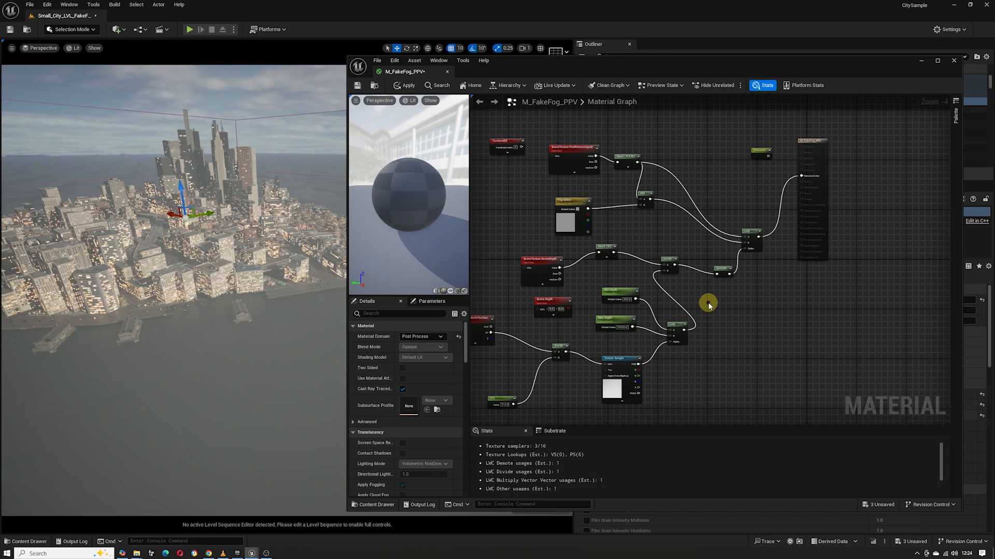
- Try a Clamp node between the Divide and the final Lerp's Alpha in place of Saturate, and apply the material
{"action": "key", "text": "c"}
{"action": "key", "text": "Delete"}
{"action": "right_click", "coordinate": [728, 300]}
{"action": "type", "text": "clamp"}
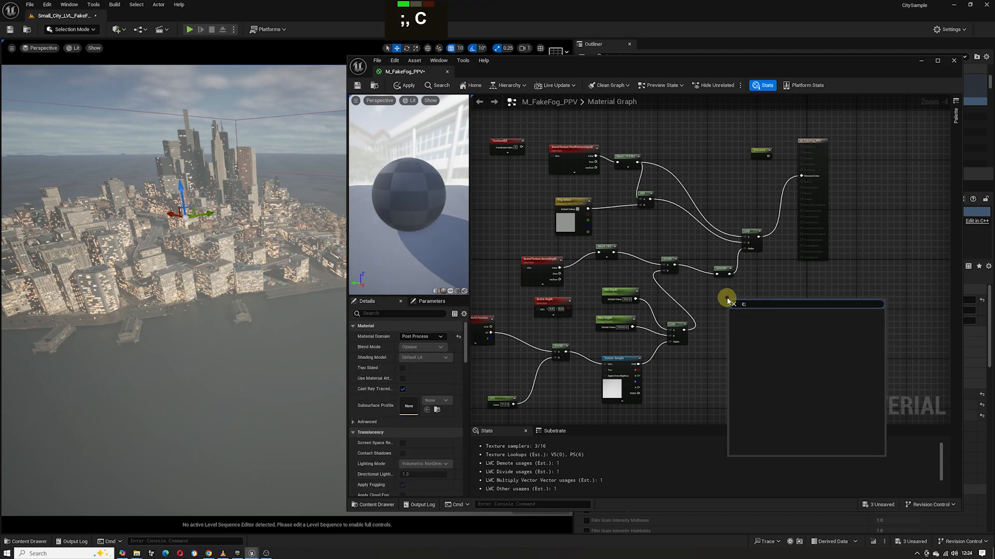
{"action": "key", "text": "Return"}
{"action": "left_click_drag", "start_coordinate": [674, 265], "coordinate": [745, 249]}
{"action": "left_click", "coordinate": [401, 87]}
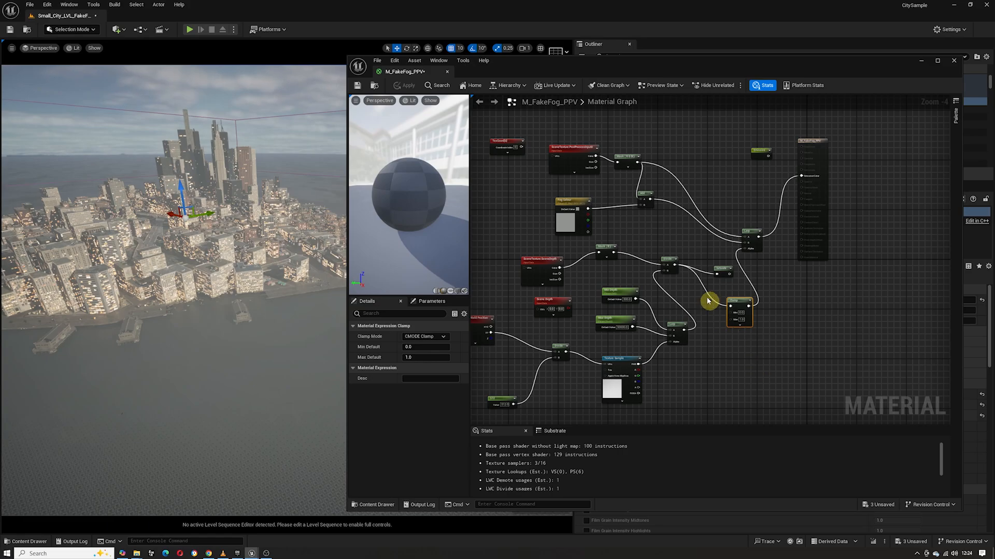
- Connect the Divide directly to the final Lerp's Alpha and detach the noise texture from the depth Lerp's Alpha
{"action": "left_click_drag", "start_coordinate": [675, 264], "coordinate": [745, 248]}
{"action": "left_click", "coordinate": [408, 86]}
{"action": "left_click_drag", "start_coordinate": [739, 302], "coordinate": [798, 339]}
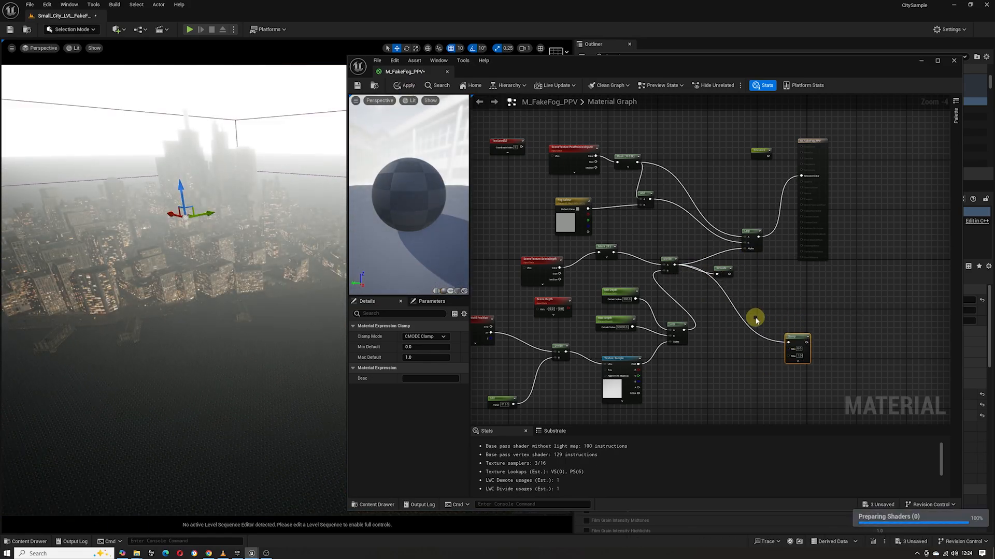
{"action": "left_click_drag", "start_coordinate": [683, 327], "coordinate": [694, 325]}
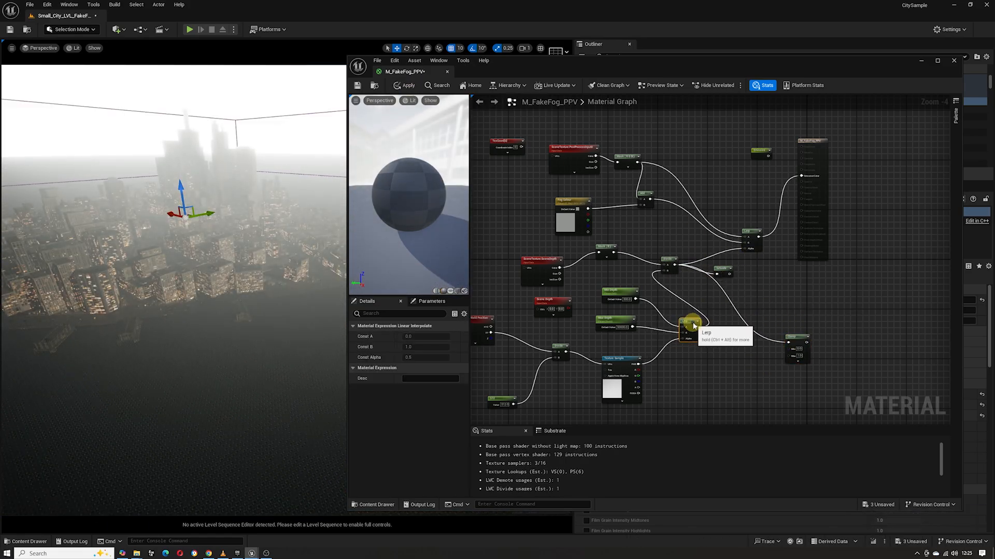
{"action": "left_click", "coordinate": [685, 337], "text": "alt"}
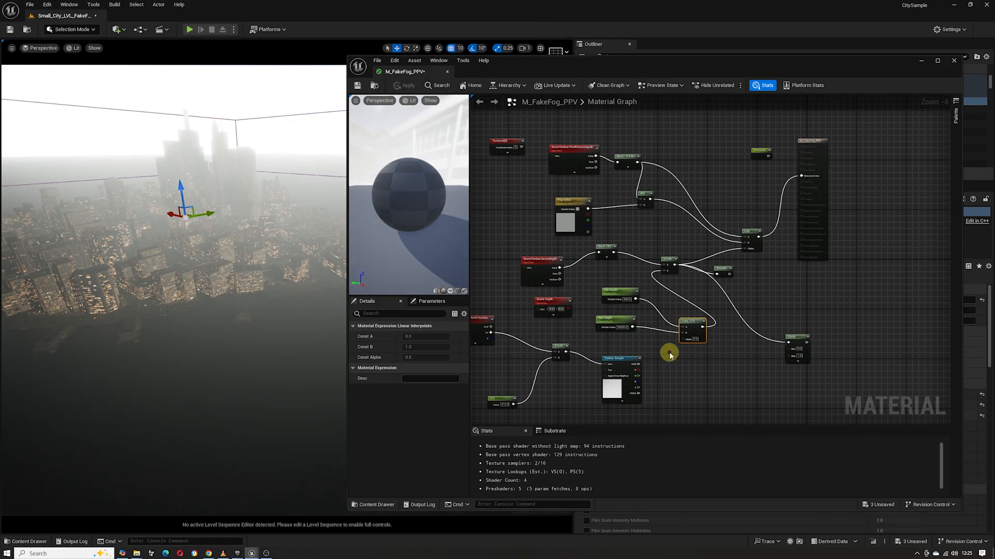
- Try the Clamp, limited by Min and Max Depth, as the Divide's B input, delete it, and apply the material
{"action": "left_click_drag", "start_coordinate": [754, 329], "coordinate": [745, 311]}
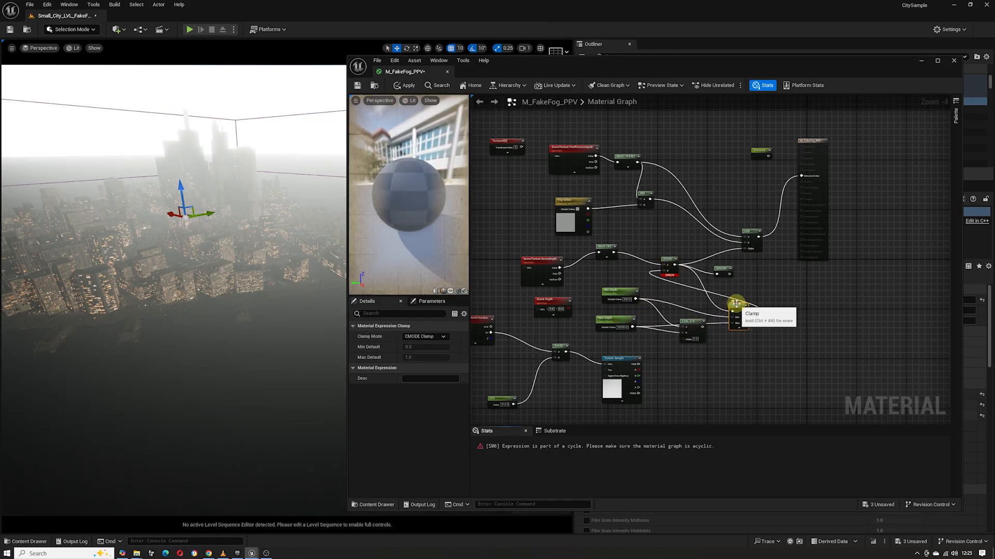
{"action": "double_click", "coordinate": [743, 312]}
{"action": "key", "text": "Delete"}
{"action": "left_click", "coordinate": [404, 86]}
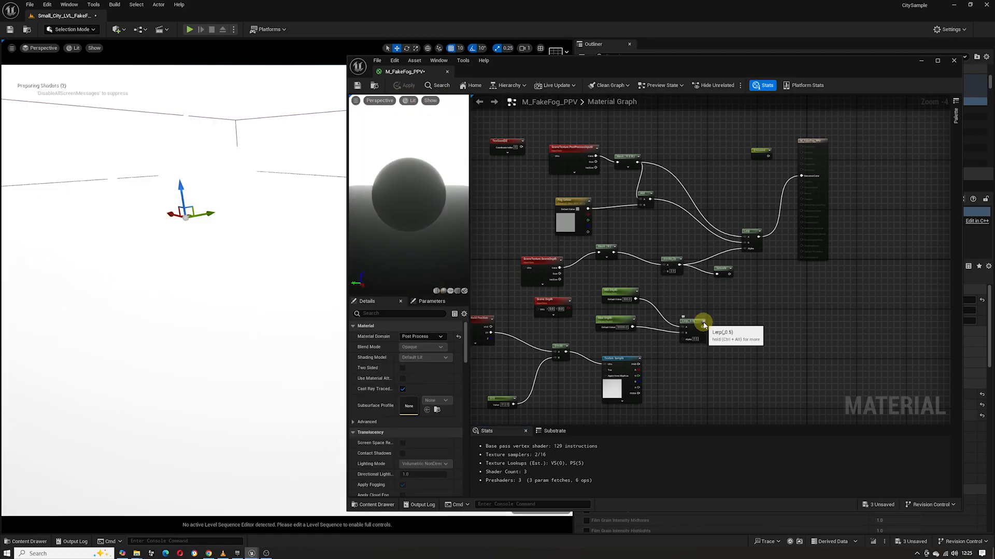
- Change the Divide's constant B value and apply the material
{"action": "left_click", "coordinate": [381, 101]}
{"action": "left_click", "coordinate": [519, 313]}
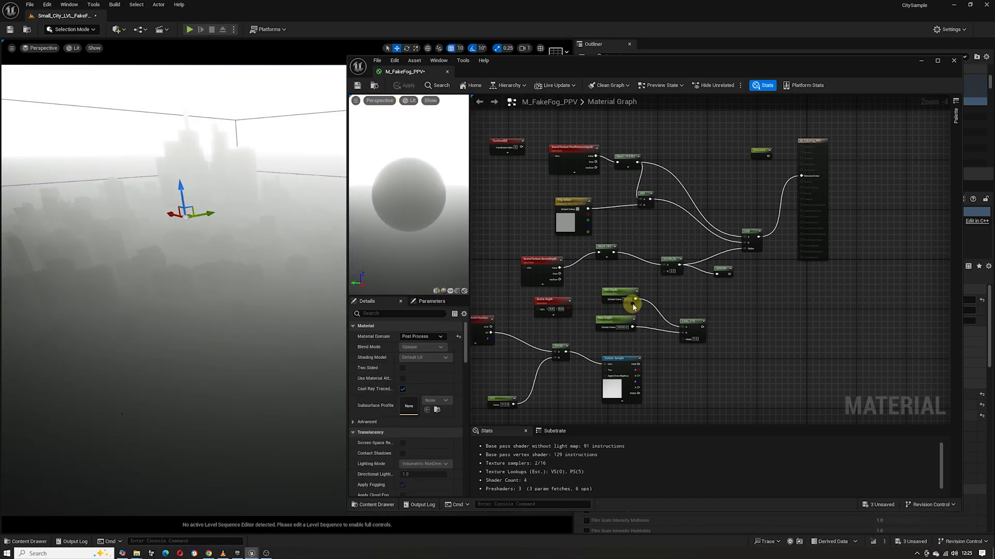
{"action": "key", "text": "Return"}
{"action": "left_click", "coordinate": [409, 87]}
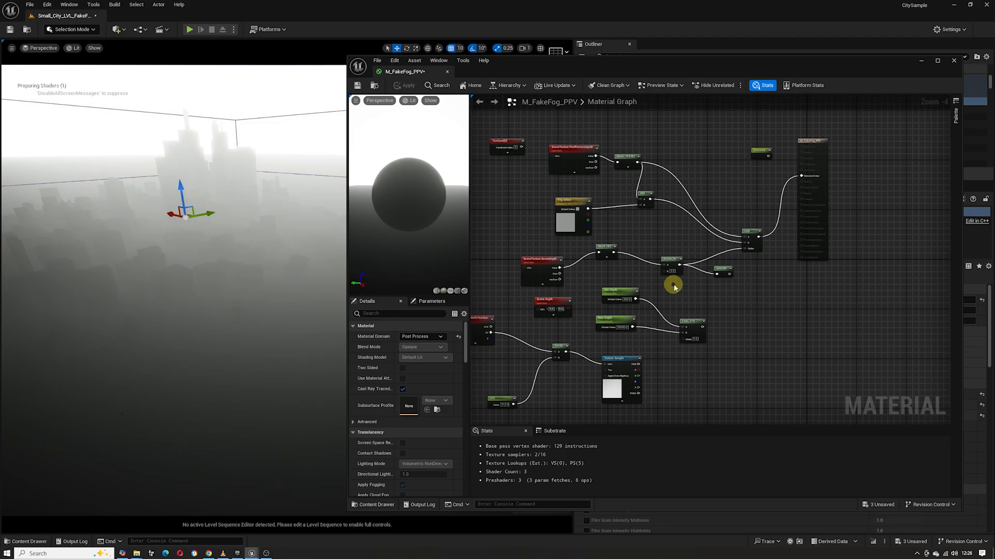
- Connect Saturate to the final Lerp's Alpha and set the Divide's constant B to 1
{"action": "left_click_drag", "start_coordinate": [729, 274], "coordinate": [745, 248]}
{"action": "left_click", "coordinate": [671, 270]}
{"action": "type", "text": "1"}
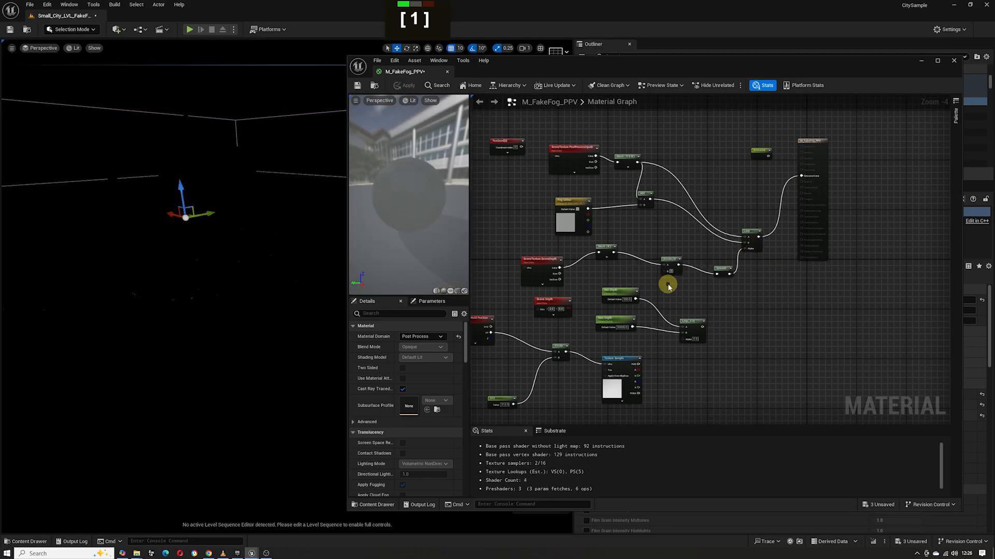
{"action": "key", "text": "Return"}
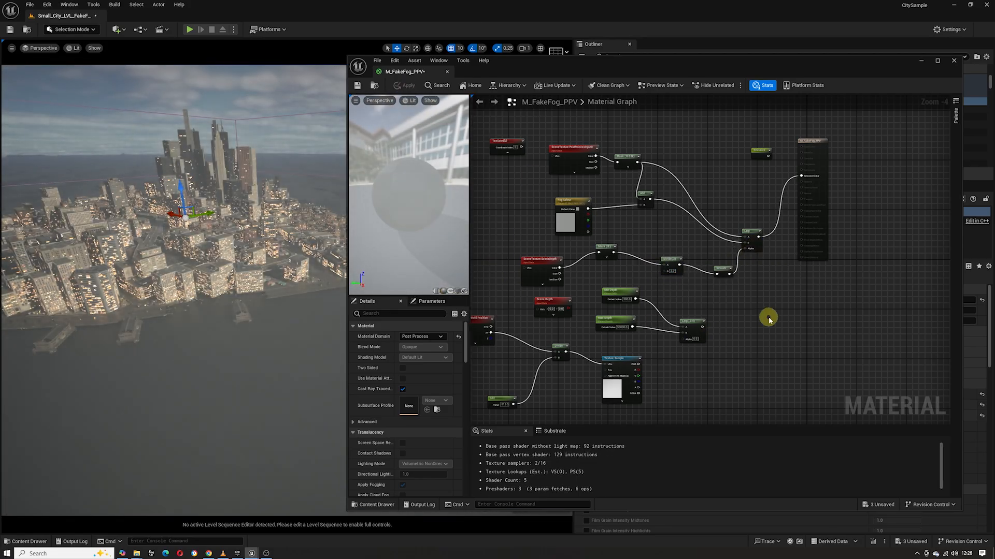
- Place Saturate between the depth mask and the Divide's A, divide by the depth Lerp into the final Lerp's Alpha, and apply
{"action": "left_click_drag", "start_coordinate": [613, 253], "coordinate": [717, 274]}
{"action": "left_click_drag", "start_coordinate": [726, 268], "coordinate": [664, 265]}
{"action": "left_click_drag", "start_coordinate": [702, 327], "coordinate": [682, 266]}
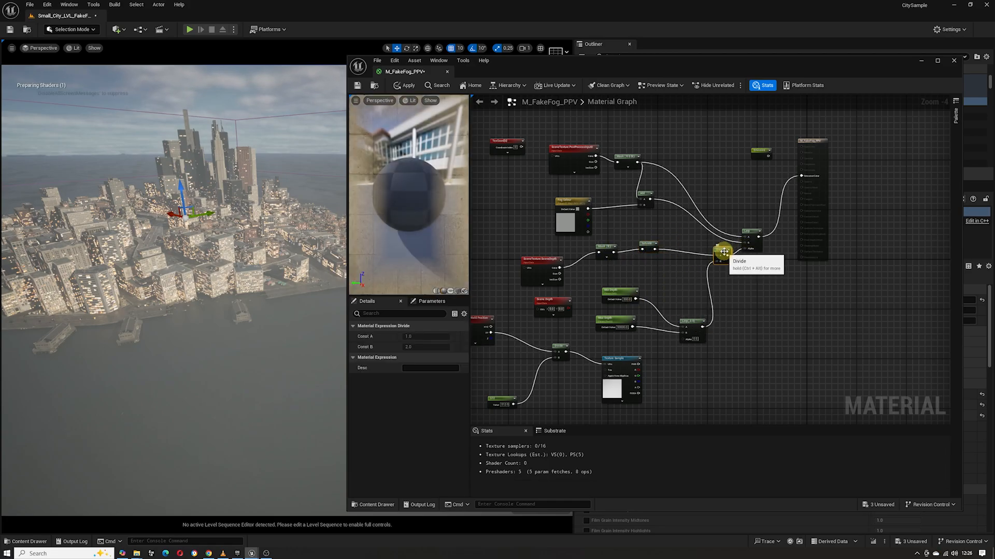
{"action": "left_click", "coordinate": [407, 86]}
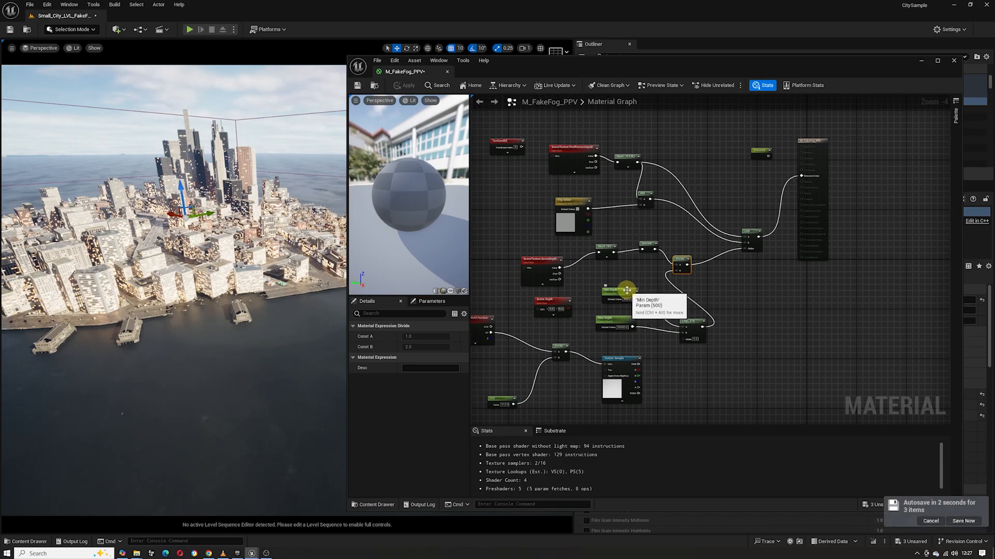
- Connect the standalone green node beside the material output to Emissive Color in place of the final Lerp, and apply the material
{"action": "left_click_drag", "start_coordinate": [769, 156], "coordinate": [801, 177]}
{"action": "left_click", "coordinate": [405, 86]}
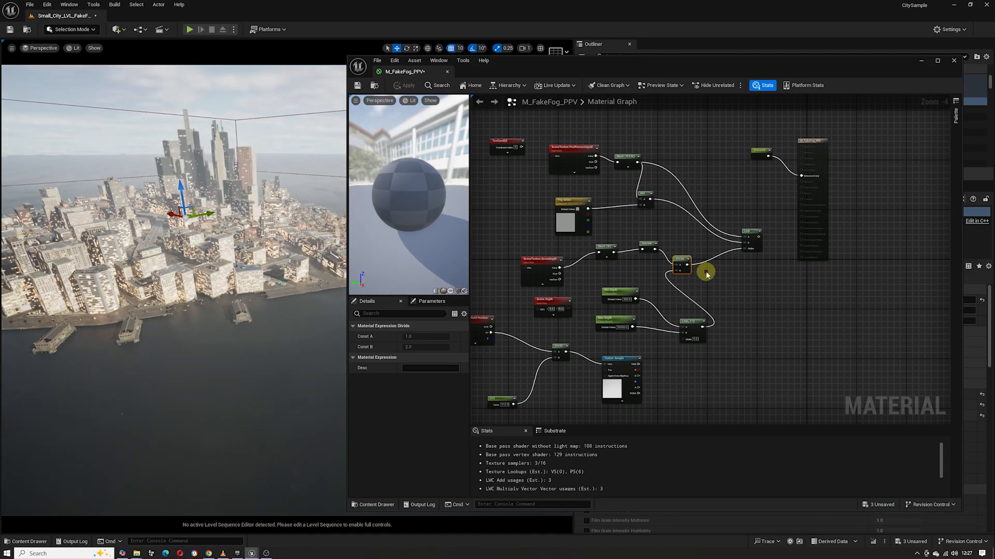
{"action": "left_click", "coordinate": [767, 177], "text": "alt"}
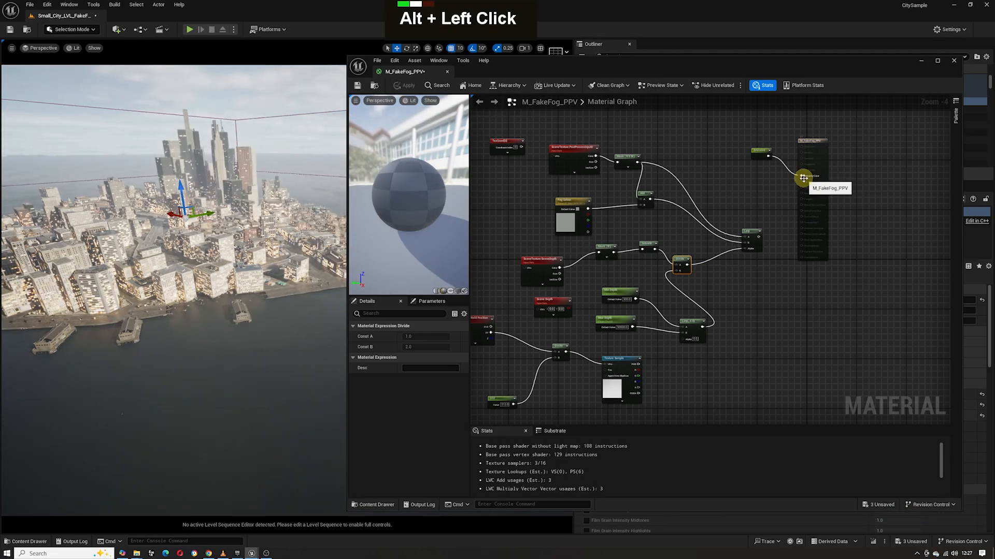
{"action": "right_click_drag", "start_coordinate": [731, 209], "coordinate": [750, 196]}
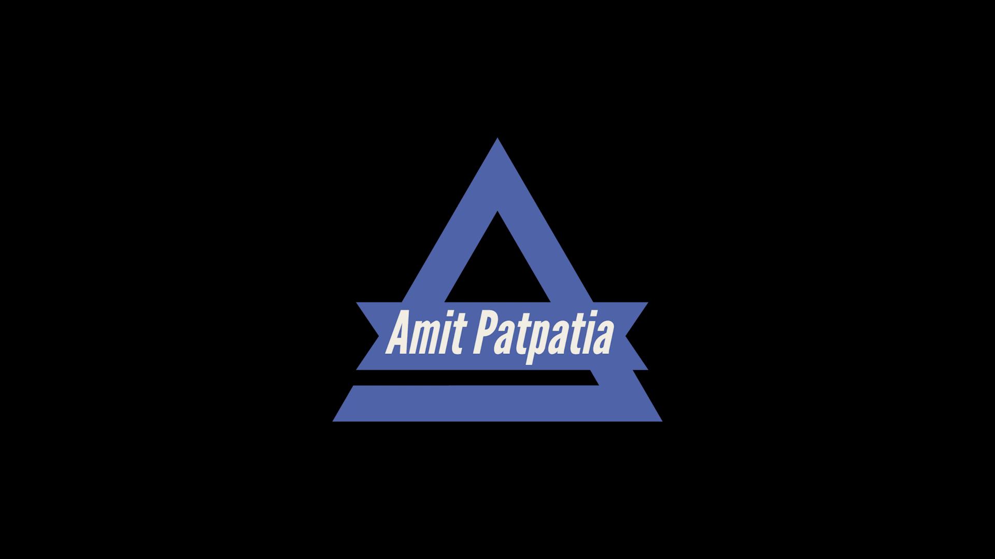